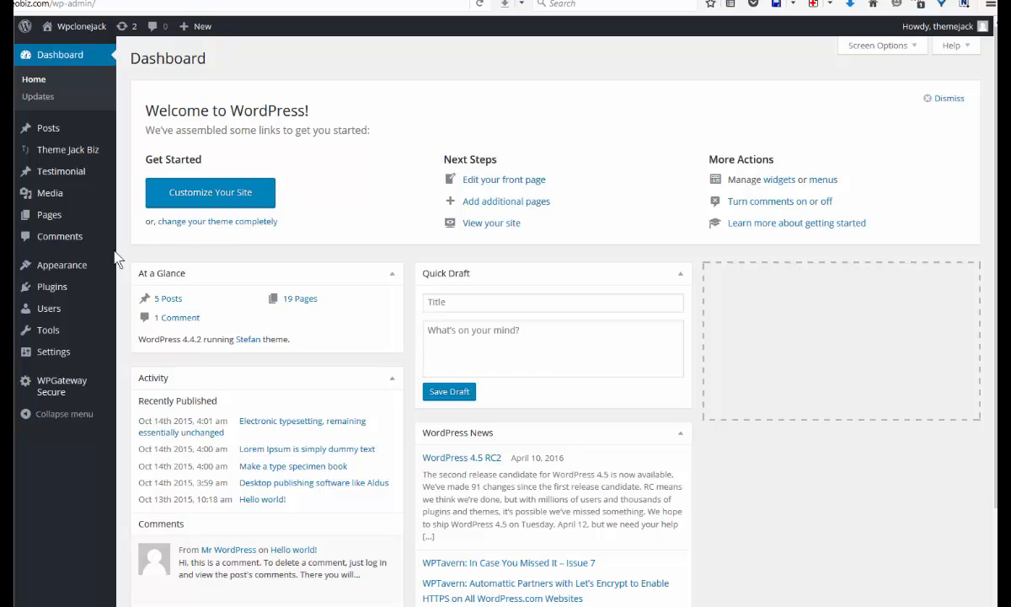
# Step: Delete the inactive Akismet and Hello Dolly plugins, including their files
pyautogui.moveTo(51, 290)
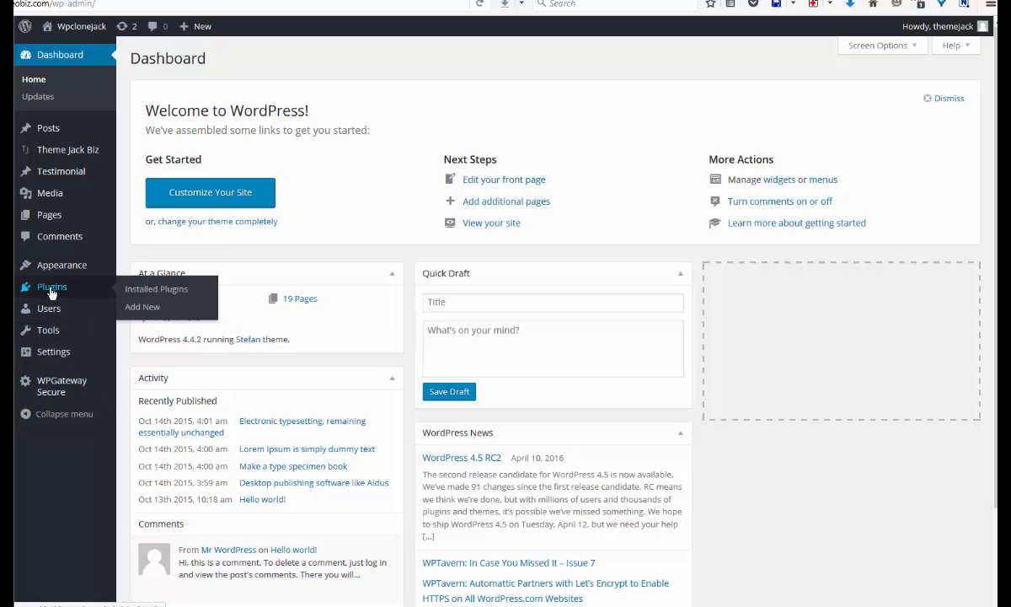
pyautogui.click(151, 289)
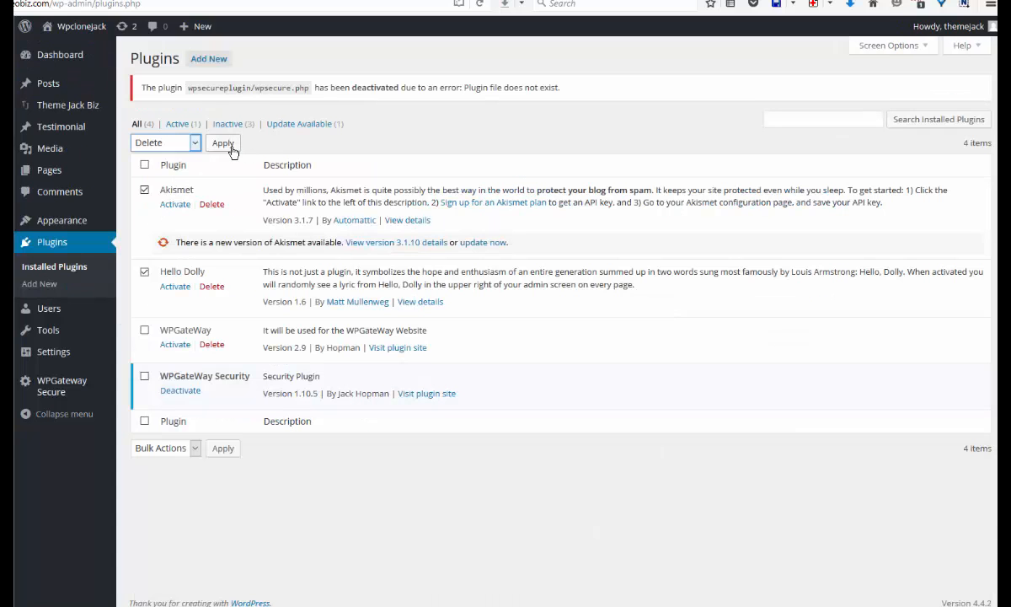
pyautogui.click(223, 143)
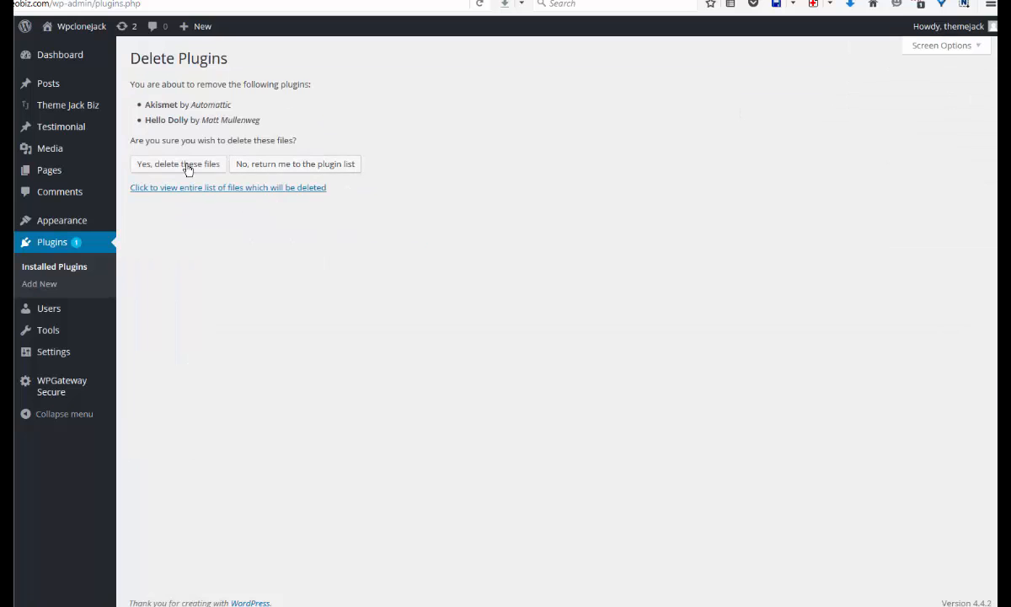
pyautogui.click(177, 163)
# Step: Install the plugin from theme-jack-installer-plugin.zip and activate it
pyautogui.click(209, 59)
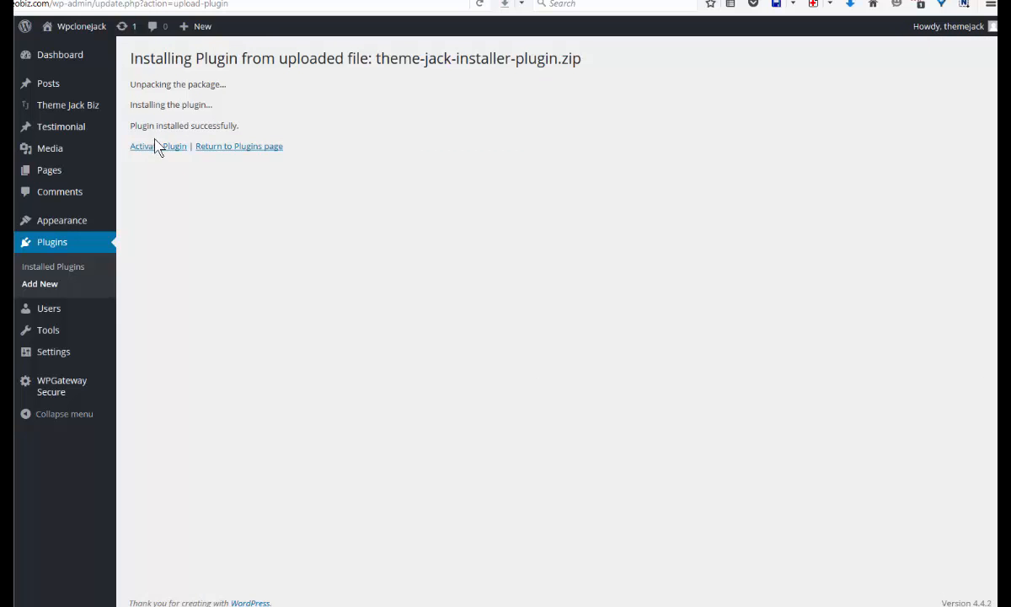
pyautogui.click(153, 149)
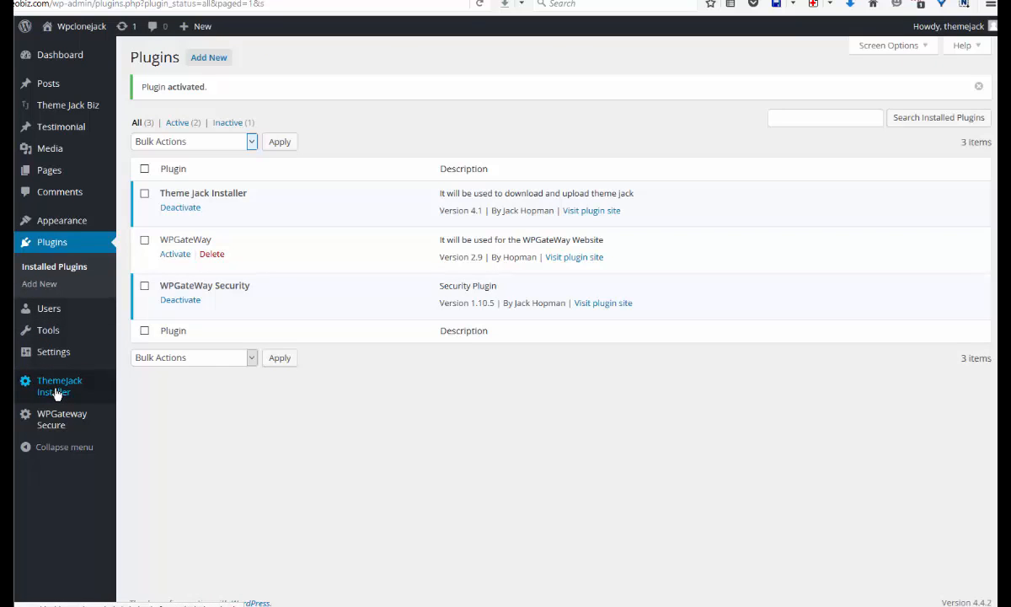
# Step: Install the Drag & Drop theme type with the ThemeJack Installer
pyautogui.click(56, 394)
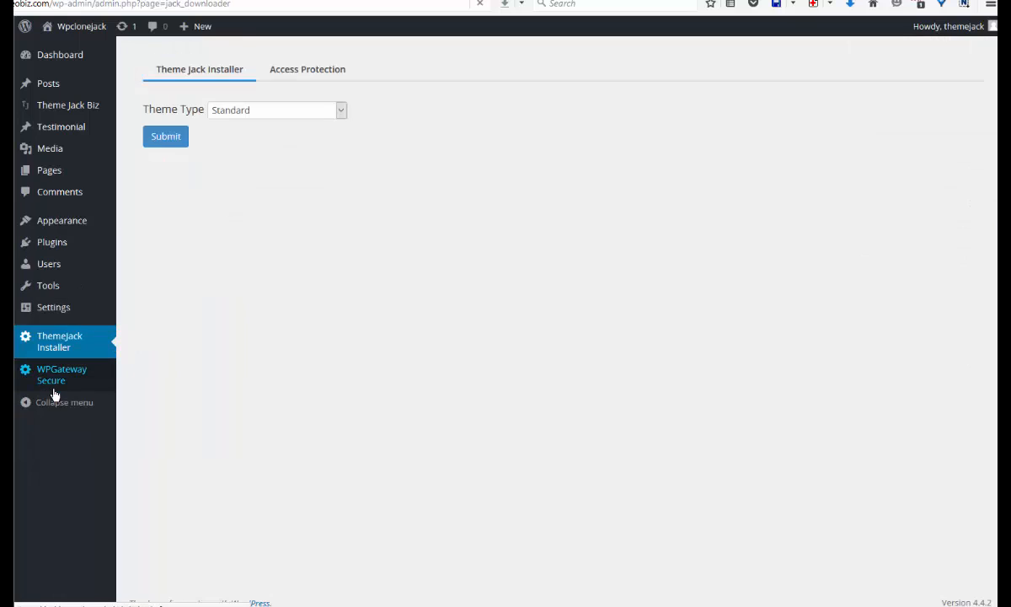
pyautogui.click(341, 114)
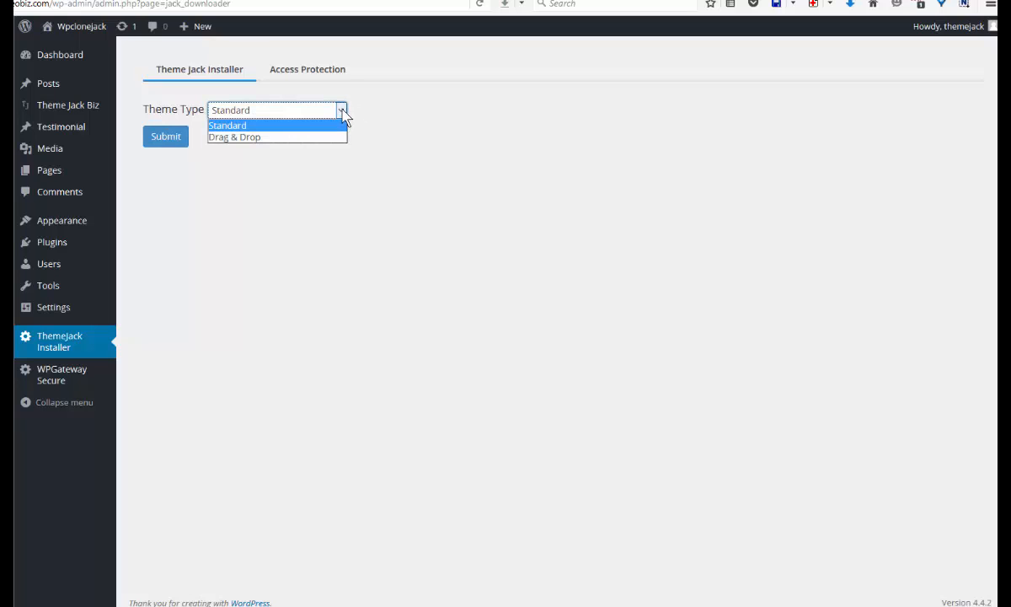
pyautogui.click(226, 137)
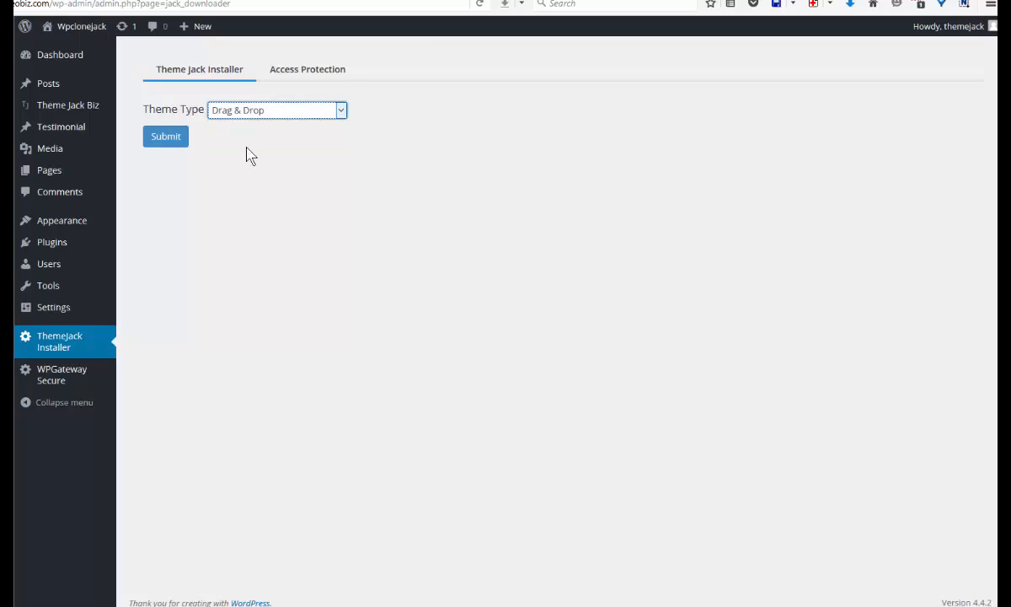
pyautogui.click(159, 140)
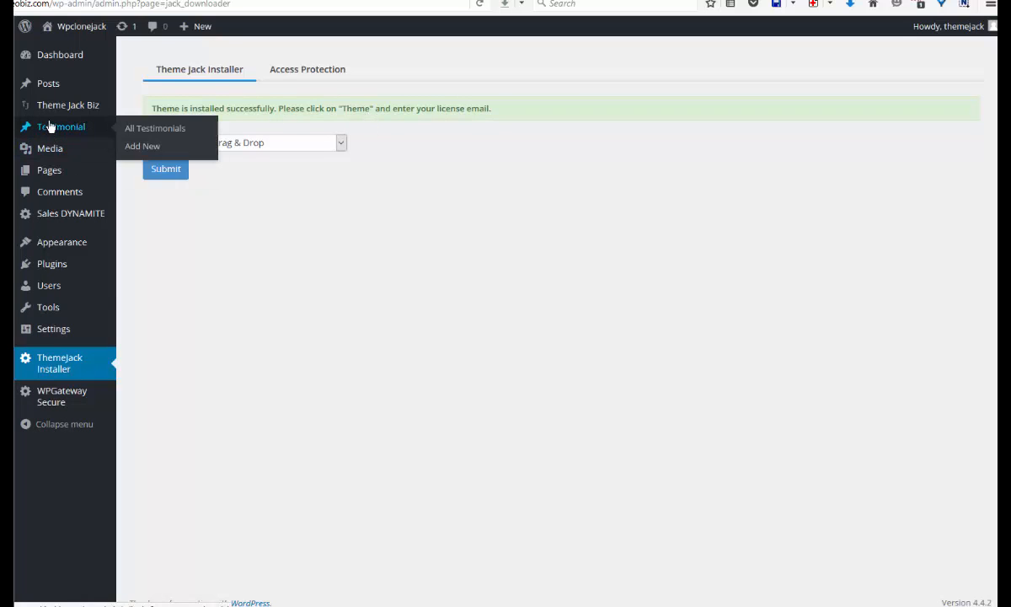
# Step: Verify the Theme Jack Biz license using the customer's license email
pyautogui.moveTo(61, 107)
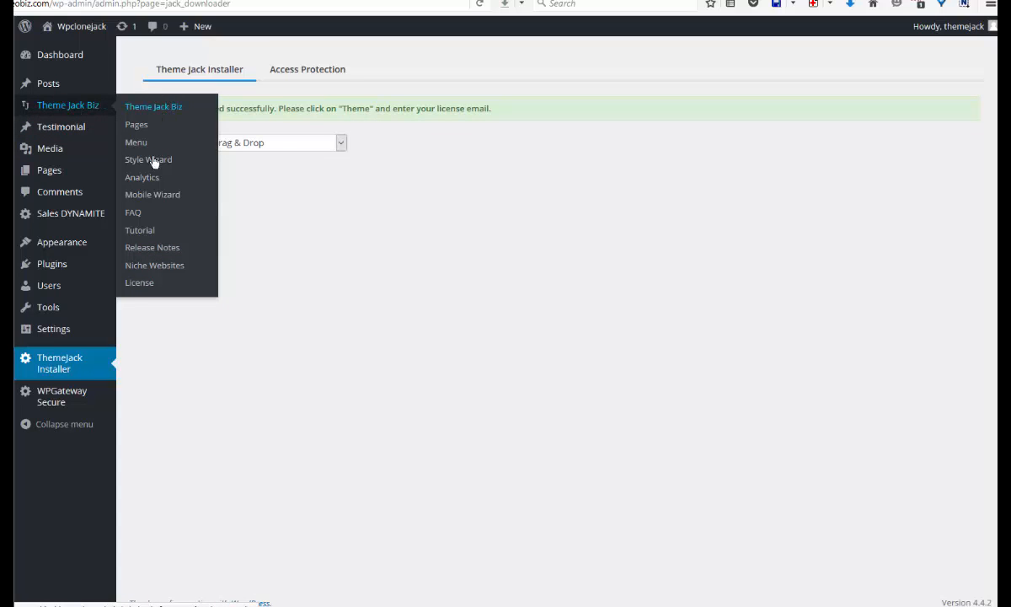
pyautogui.click(140, 284)
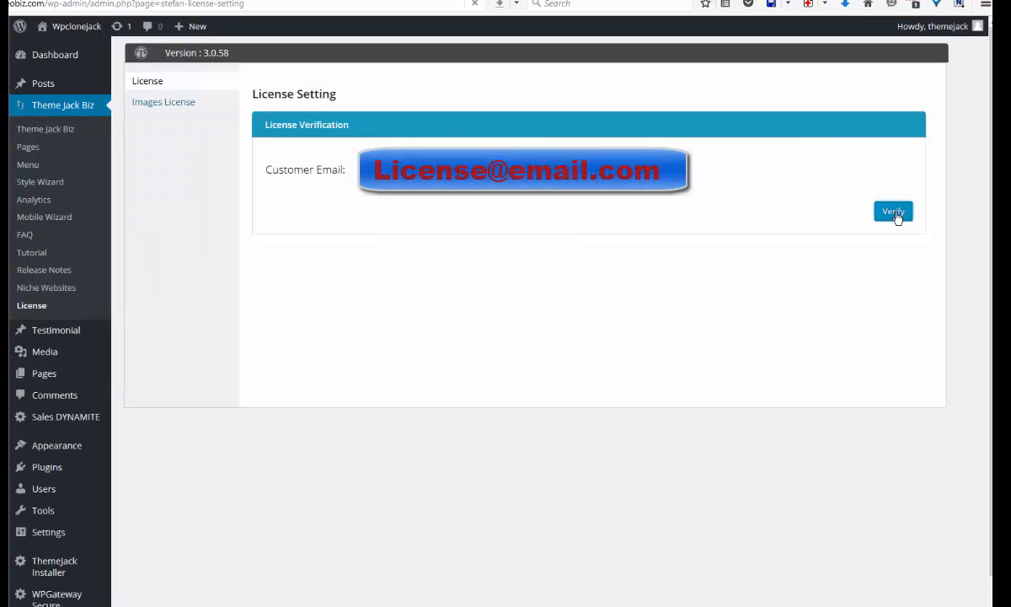
pyautogui.click(901, 215)
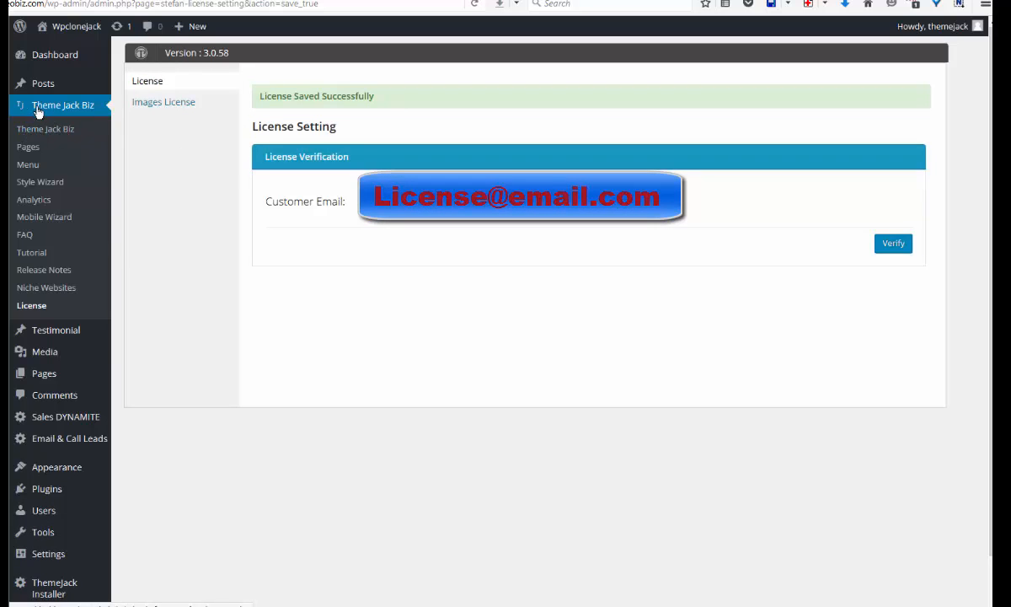
# Step: Browse the Theme Jack Biz niche websites and search them for "plumber", shortening the search term to "plumb"
pyautogui.click(49, 288)
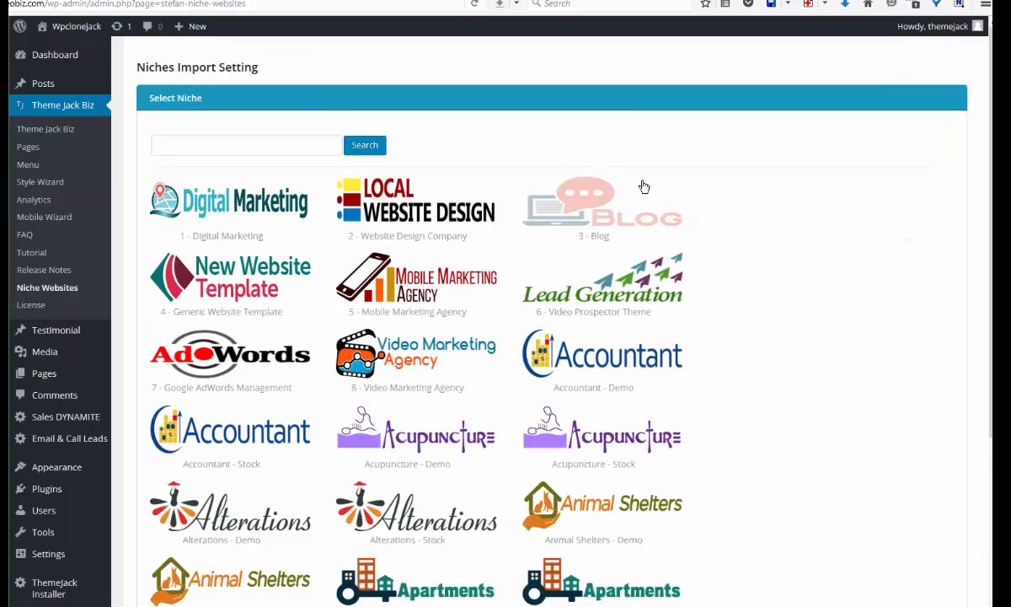
pyautogui.scroll(-5, 643, 214)
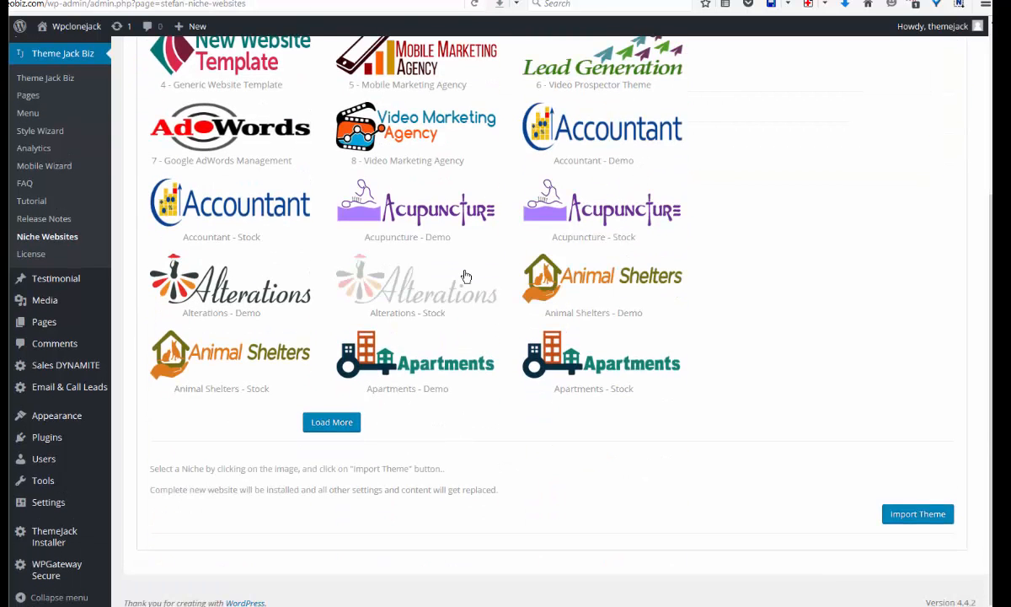
pyautogui.click(348, 434)
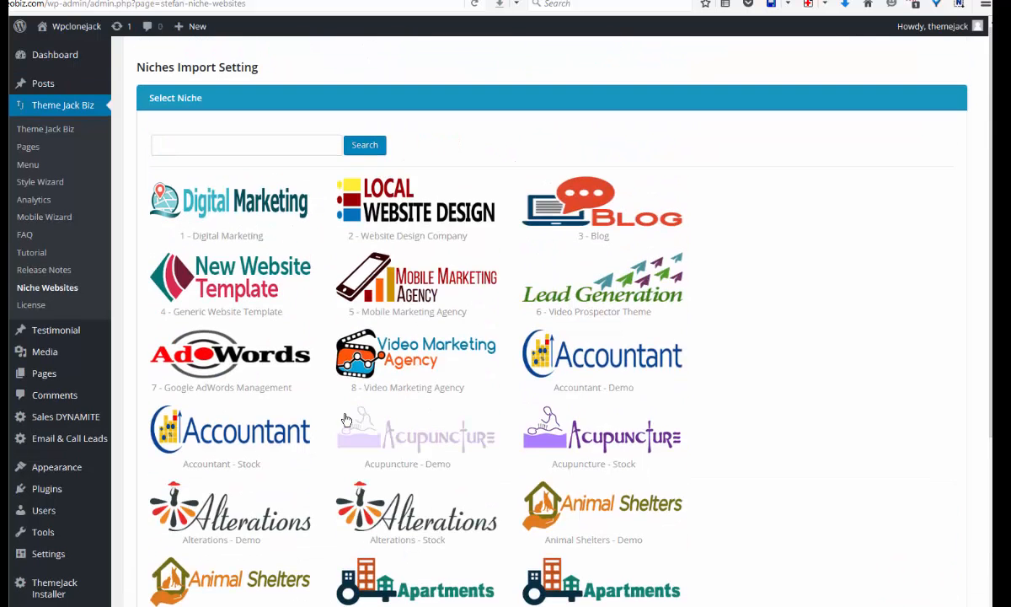
pyautogui.click(248, 147)
pyautogui.write('plumber')
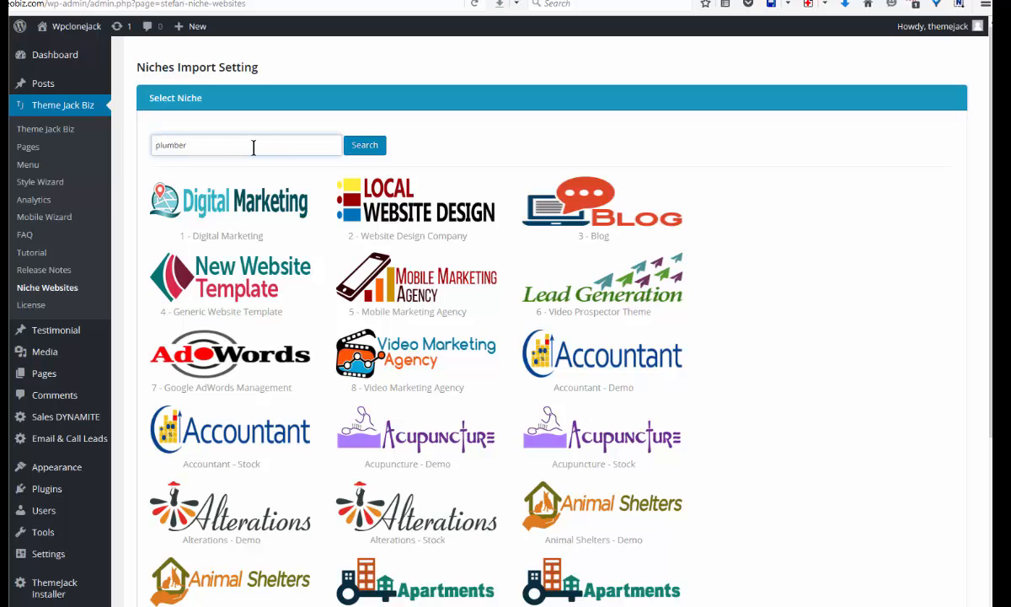
pyautogui.click(369, 146)
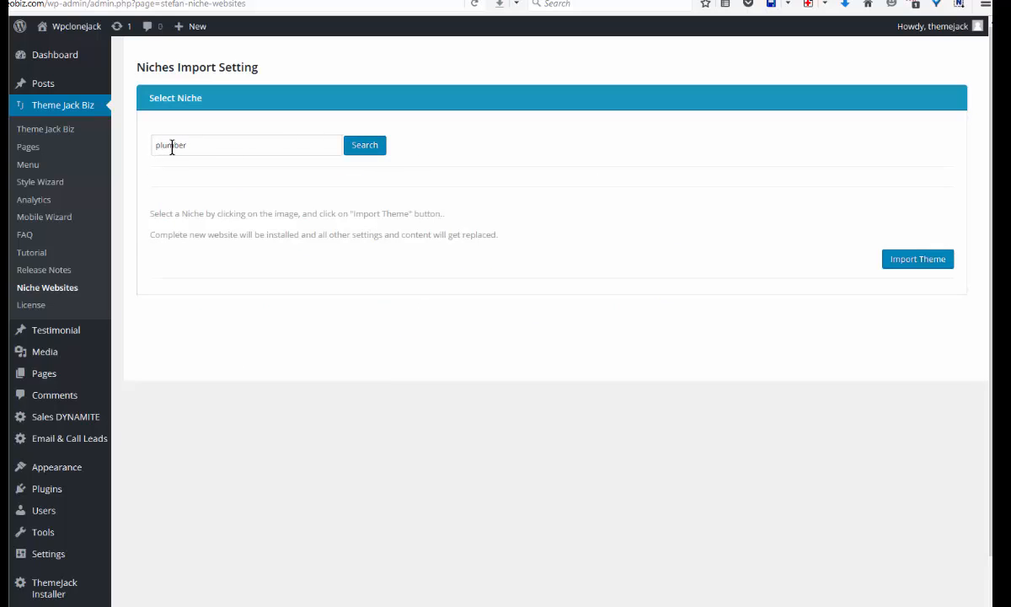
pyautogui.moveTo(178, 145); pyautogui.dragTo(191, 146)
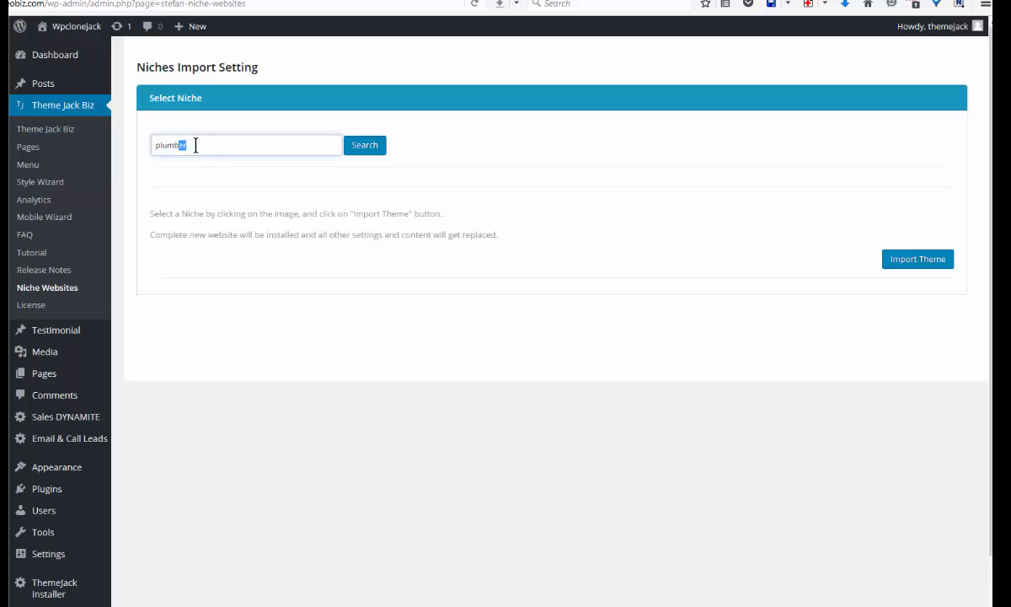
pyautogui.click(373, 153)
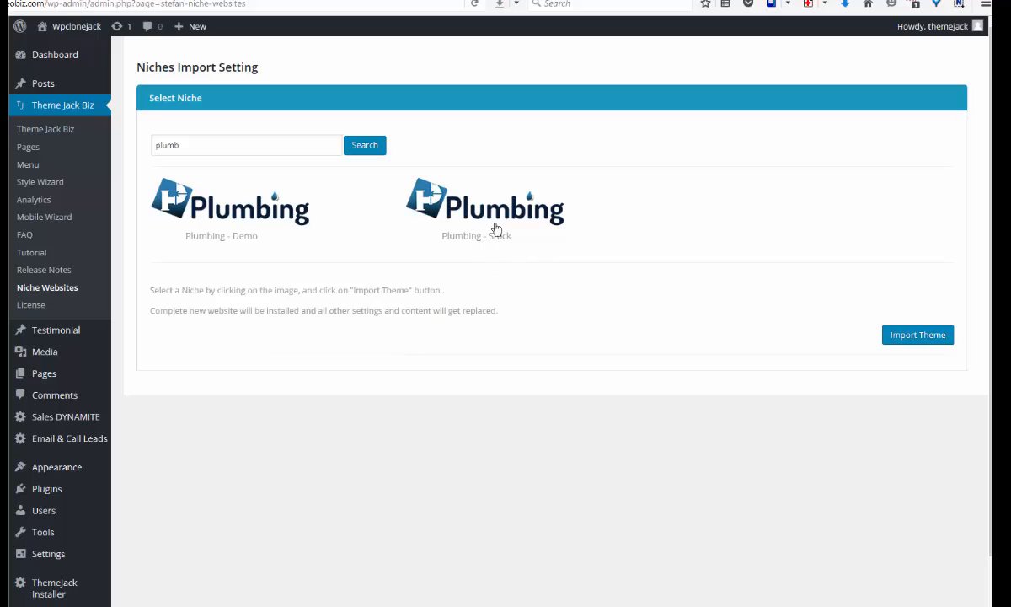
# Step: Import the Plumbing - Demo niche website without keeping the current posts and pages
pyautogui.click(211, 215)
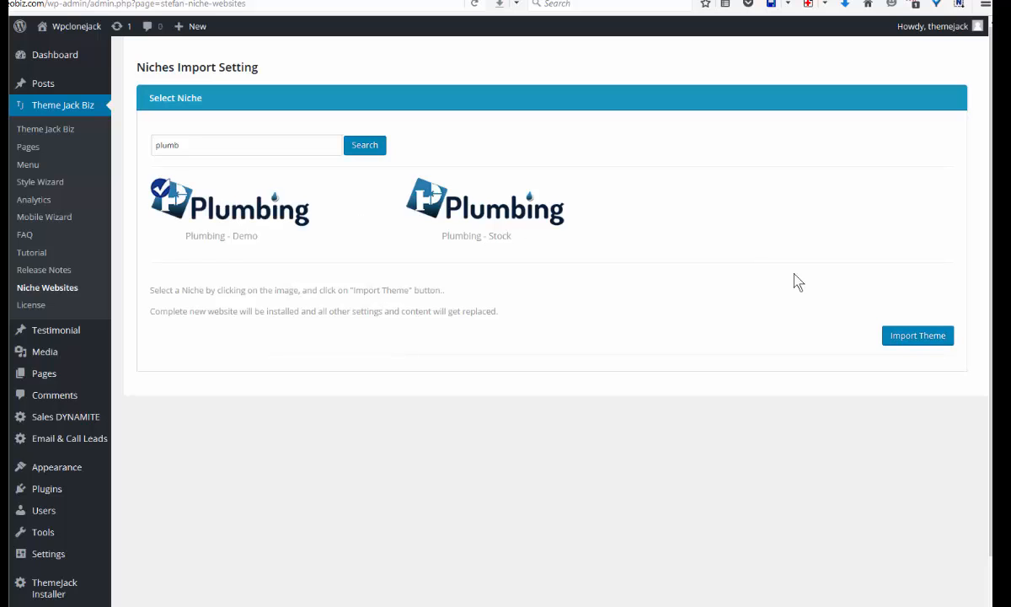
pyautogui.click(930, 340)
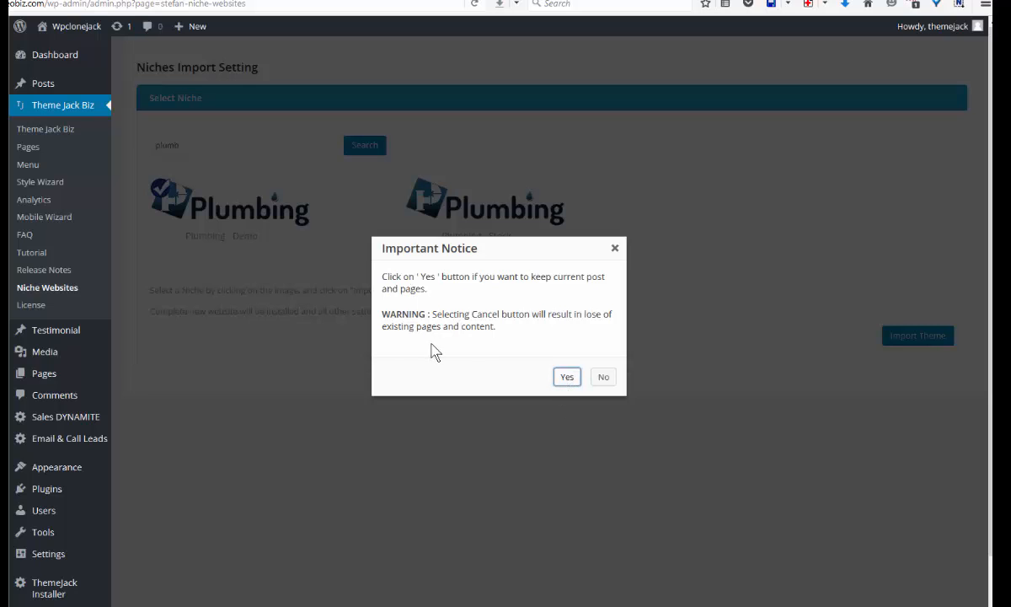
pyautogui.click(603, 378)
# Step: View the imported plumbing site in a new browser tab and return to the WordPress admin
pyautogui.moveTo(77, 29)
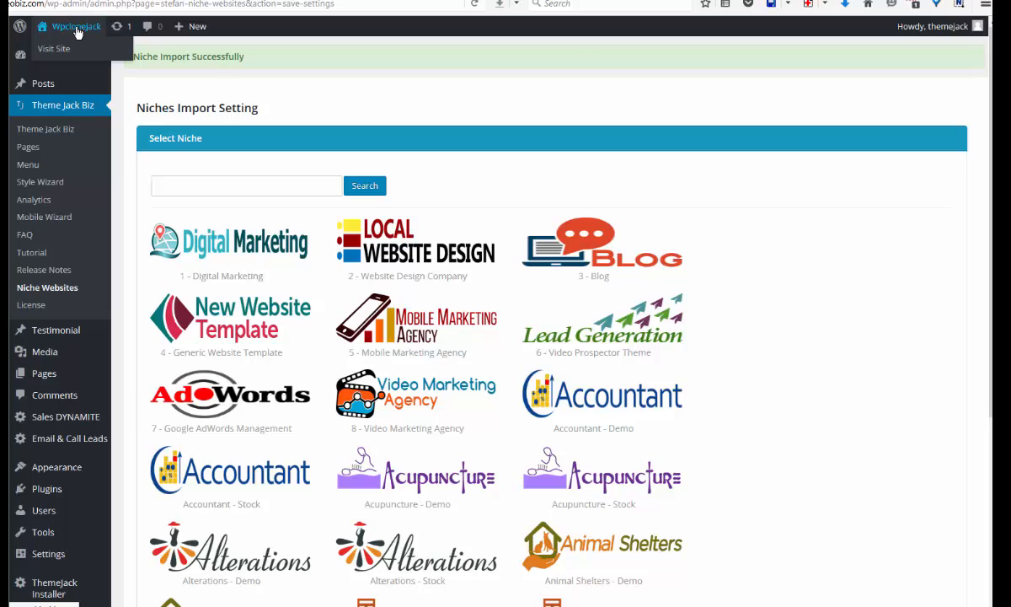
pyautogui.rightClick(76, 32)
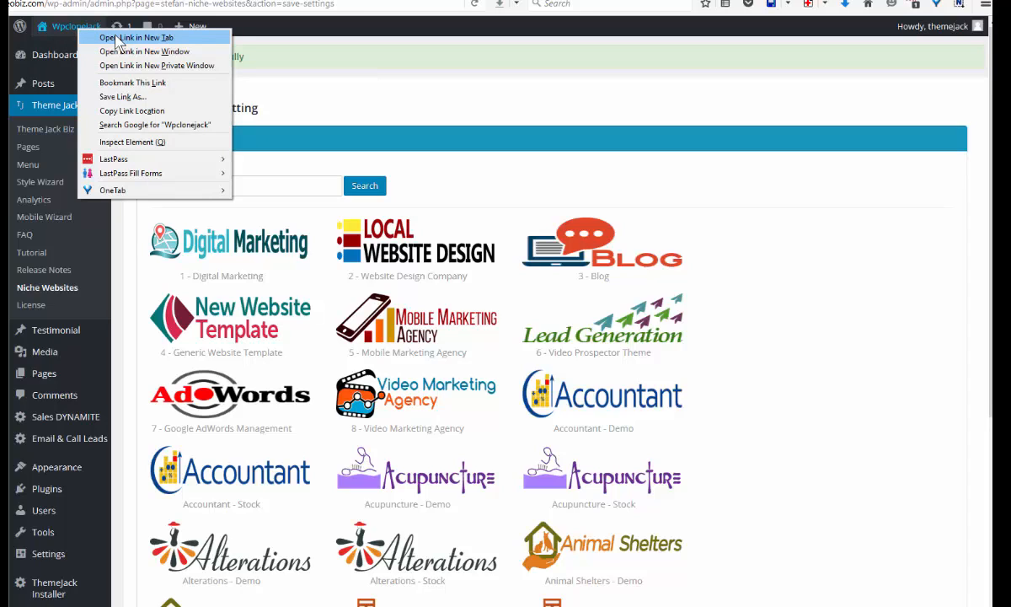
pyautogui.click(118, 39)
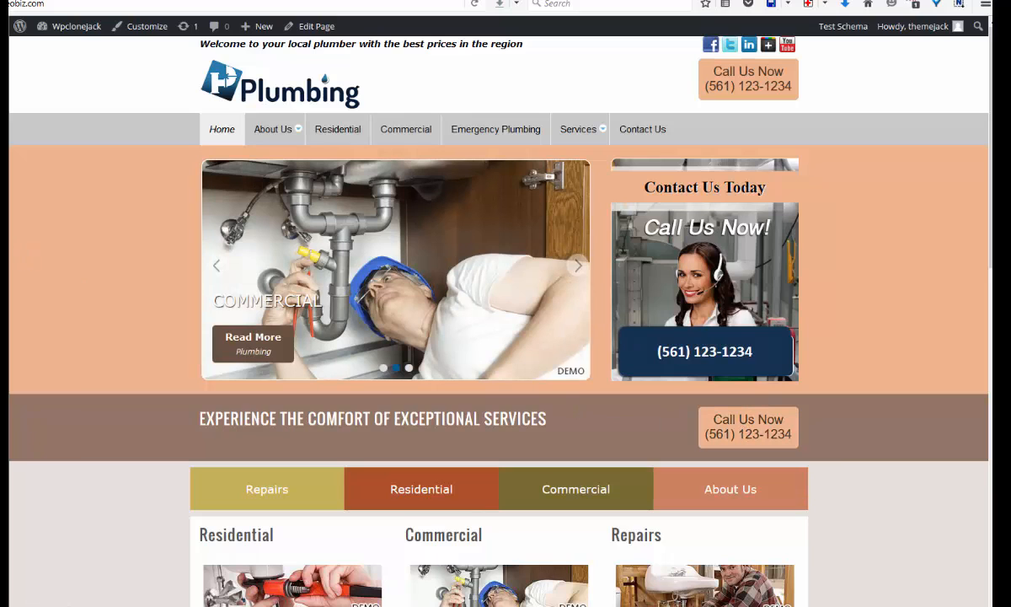
pyautogui.click(160, 1)
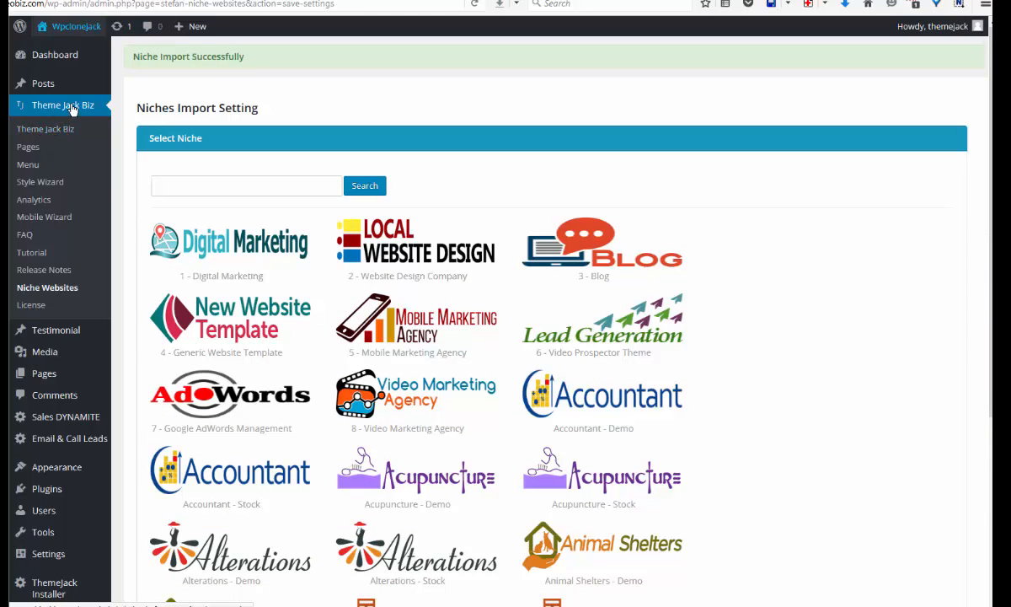
# Step: Open the Theme Jack Biz general settings and review the pages available as front page
pyautogui.click(46, 129)
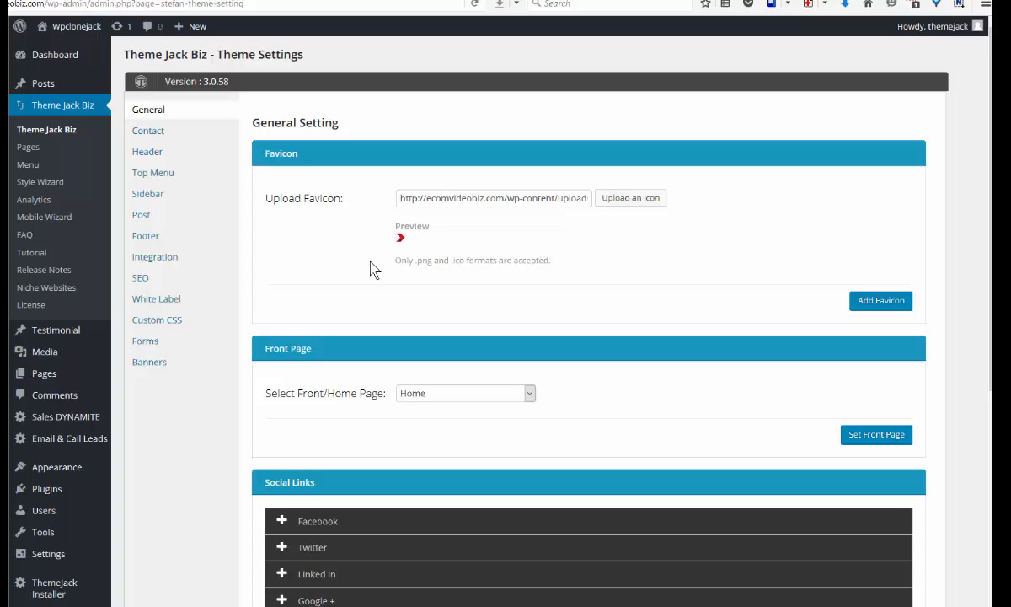
pyautogui.click(529, 394)
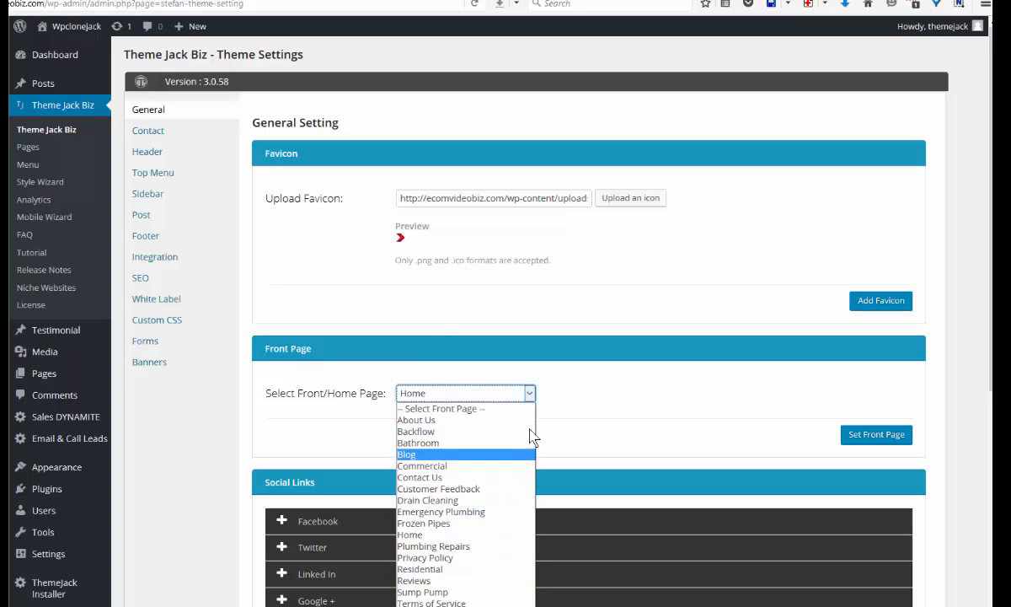
pyautogui.click(589, 403)
pyautogui.scroll(-3, 590, 401)
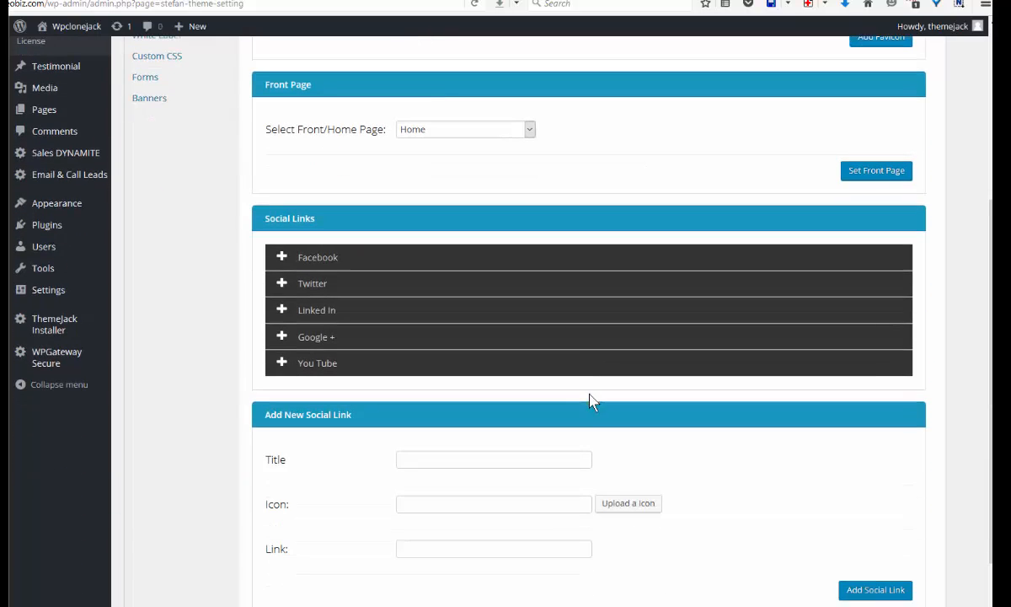
pyautogui.click(282, 260)
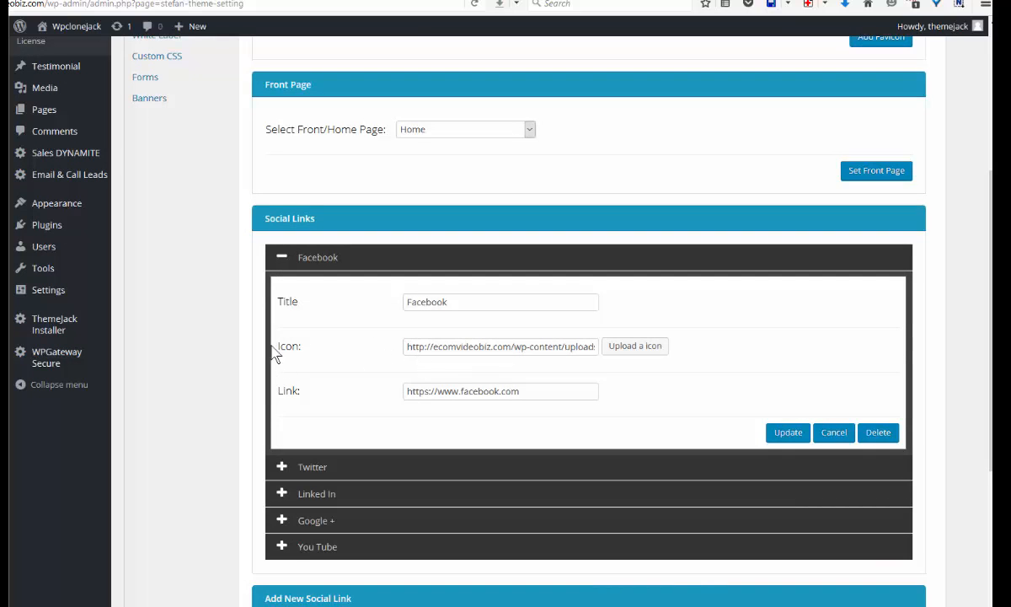
pyautogui.click(535, 392)
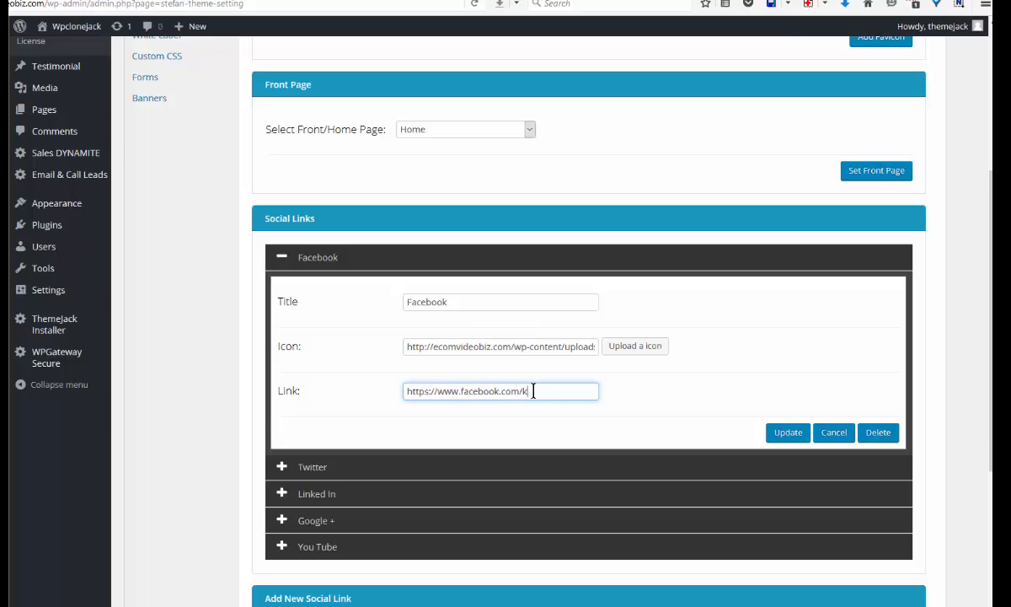
pyautogui.write('kare')
pyautogui.press('BackSpace')
pyautogui.press('BackSpace')
pyautogui.press('BackSpace')
pyautogui.press('BackSpace')
pyautogui.write('plumber')
pyautogui.press('BackSpace')
pyautogui.click(792, 438)
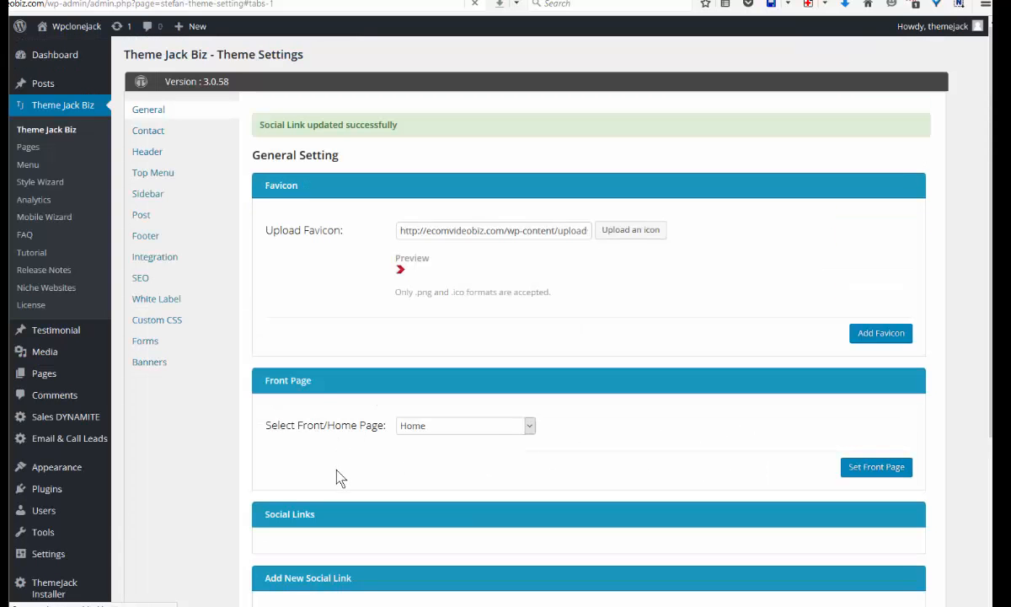
# Step: Clear the icon address of the Twitter social link and update the link
pyautogui.scroll(-3, 490, 451)
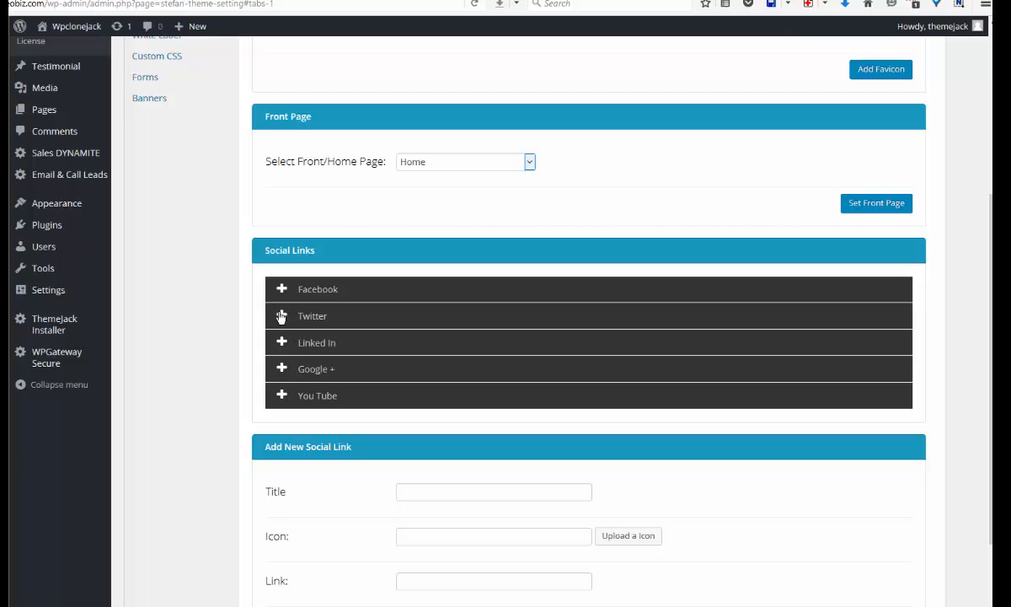
pyautogui.click(281, 316)
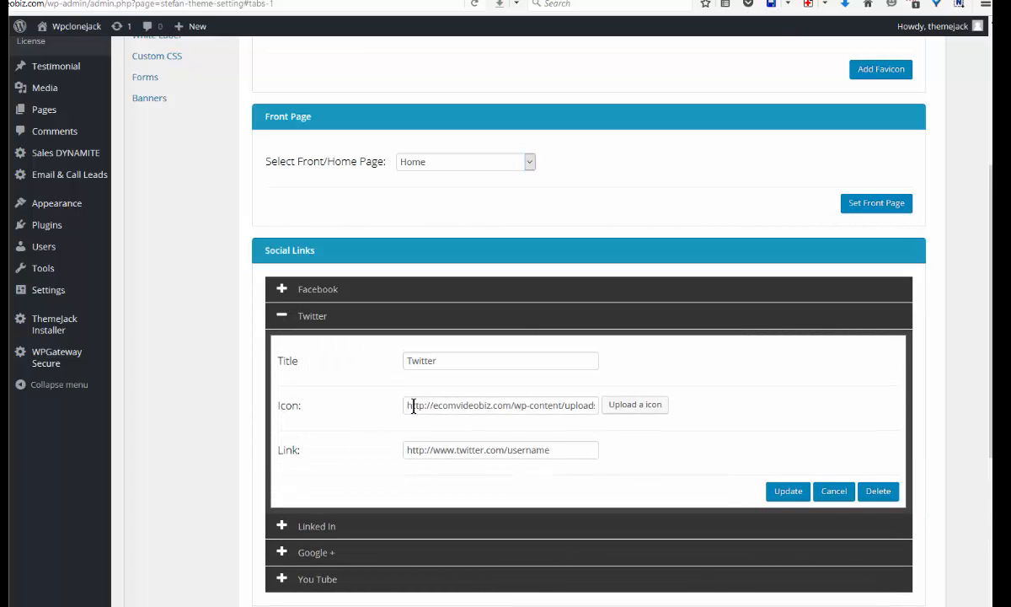
pyautogui.tripleClick(528, 405)
pyautogui.press('BackSpace')
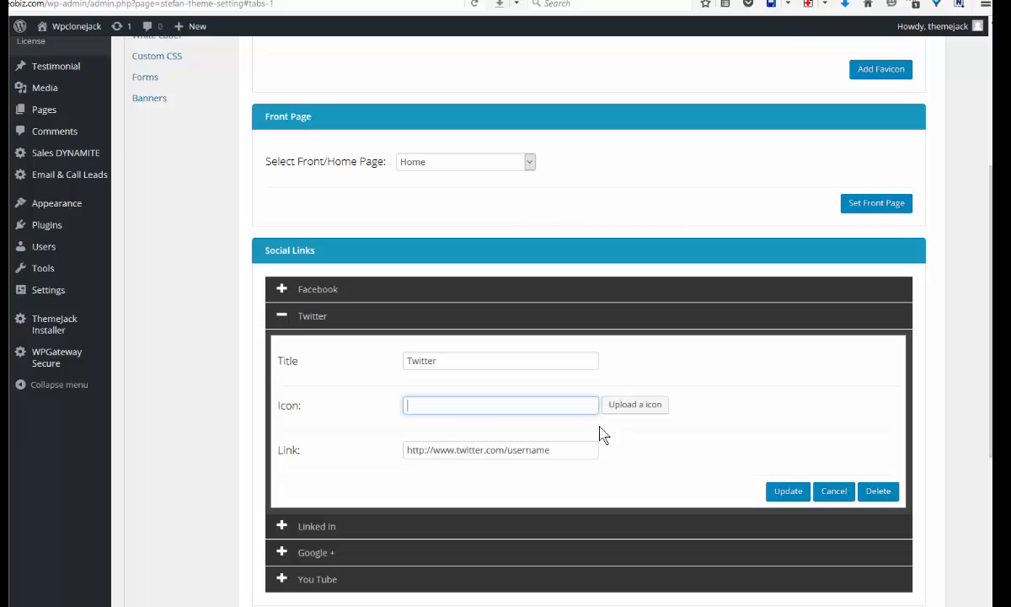
pyautogui.click(789, 492)
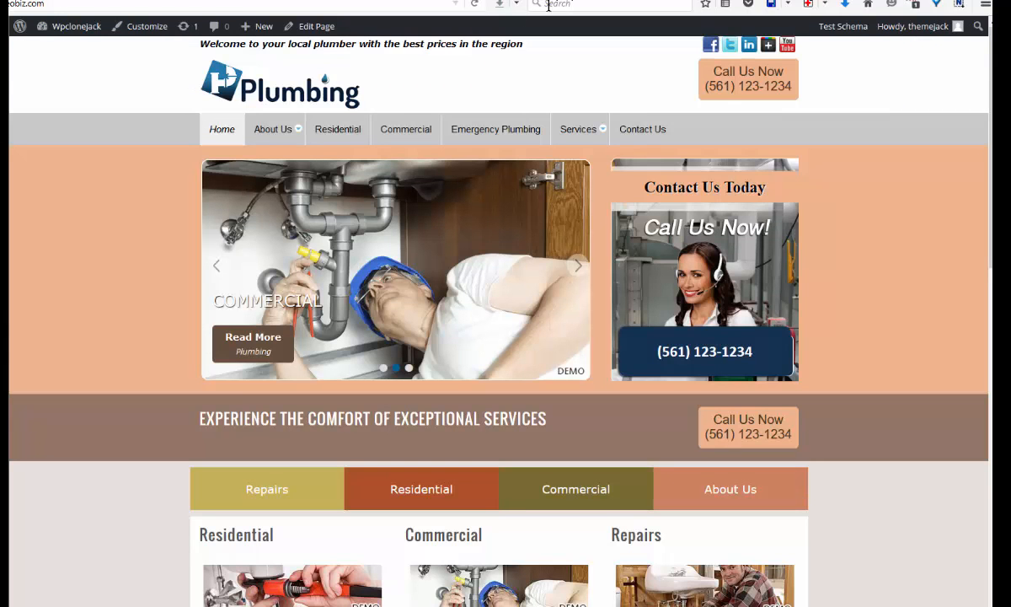
# Step: Reload the plumbing site's front page to check the social icons and open the theme's Contact settings in the admin
pyautogui.click(476, 4)
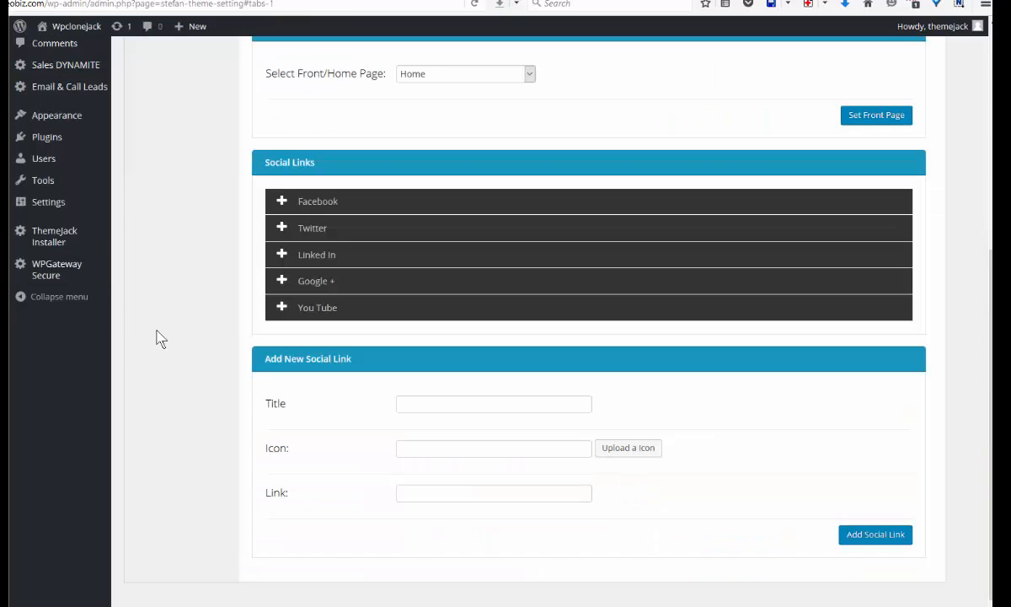
pyautogui.scroll(5, 157, 323)
pyautogui.click(148, 132)
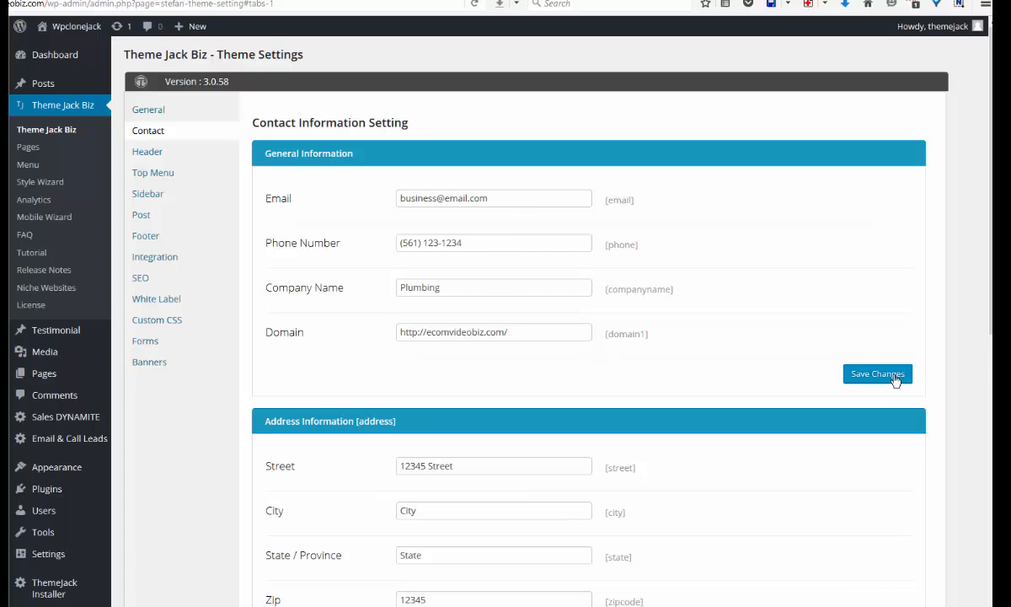
# Step: Review the general and address information fields and the content of the first information block
pyautogui.scroll(-3, 725, 371)
pyautogui.scroll(-2, 729, 373)
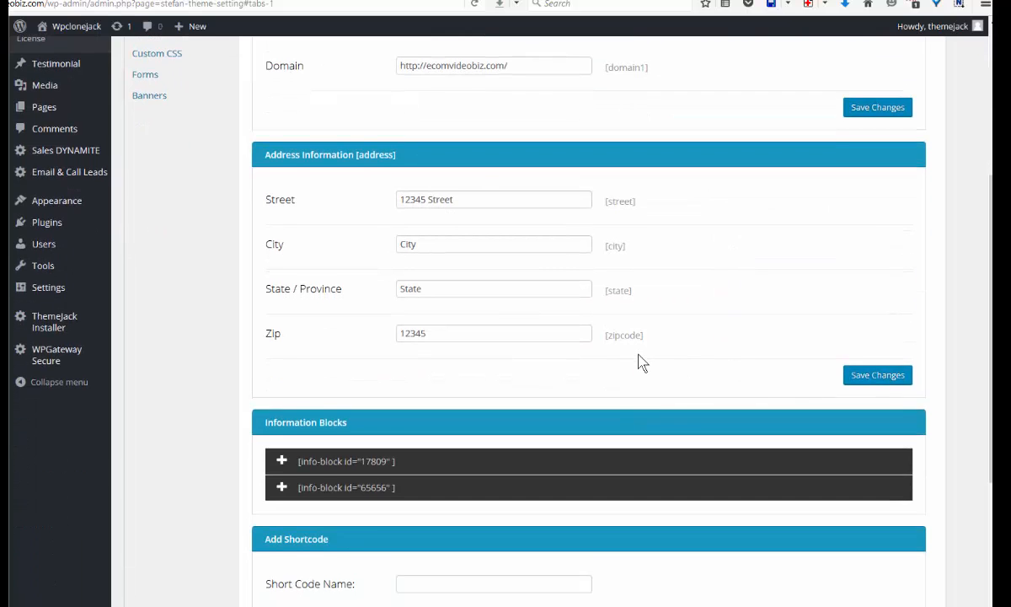
pyautogui.scroll(-3, 644, 367)
pyautogui.click(285, 290)
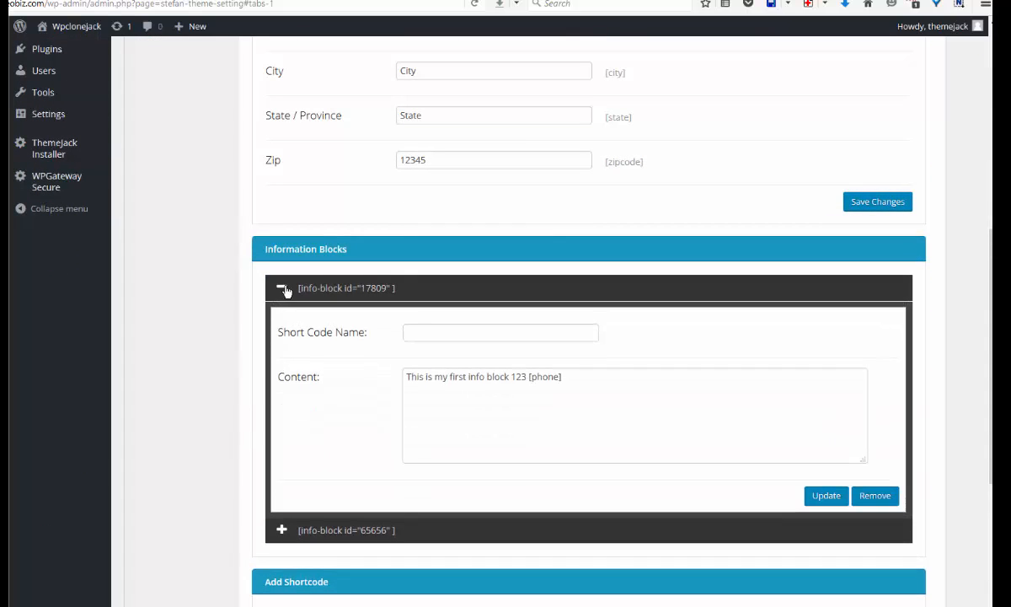
pyautogui.click(283, 290)
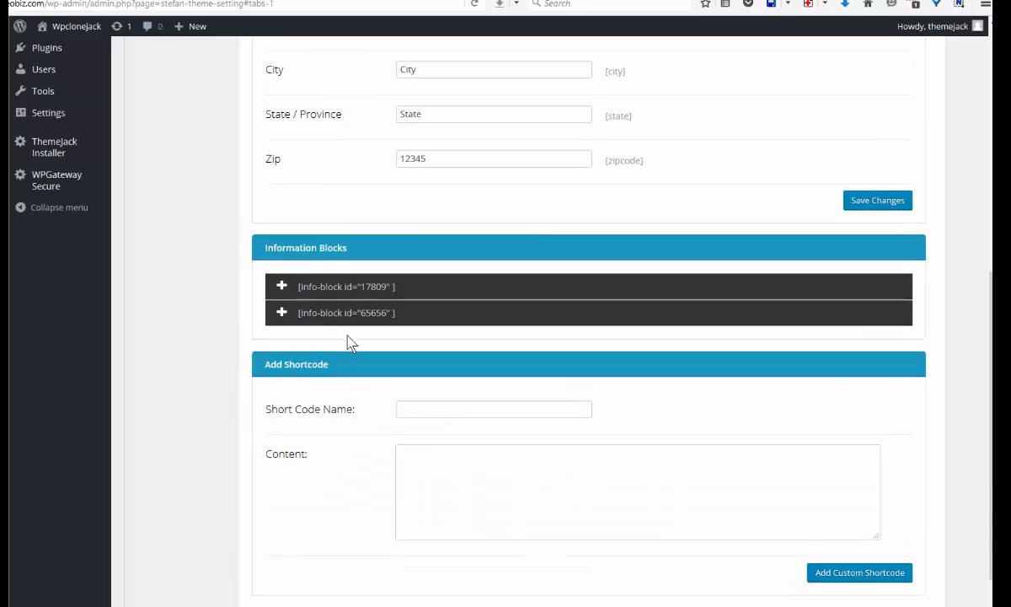
# Step: Add a custom shortcode named "paypal button" with the PayPal payment form's HTML code as its content
pyautogui.scroll(-1, 350, 346)
pyautogui.click(424, 363)
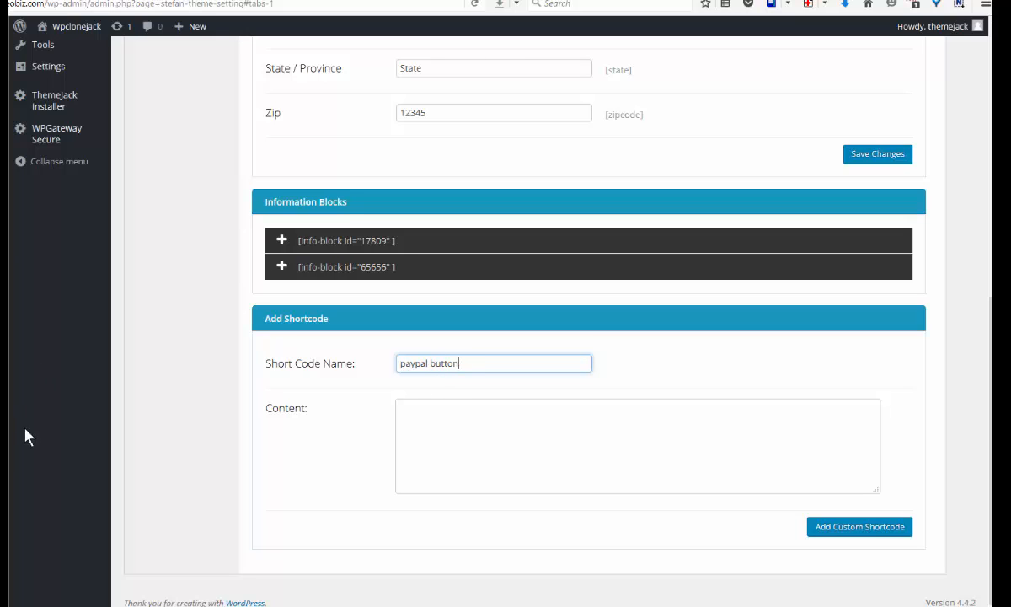
pyautogui.click(402, 410)
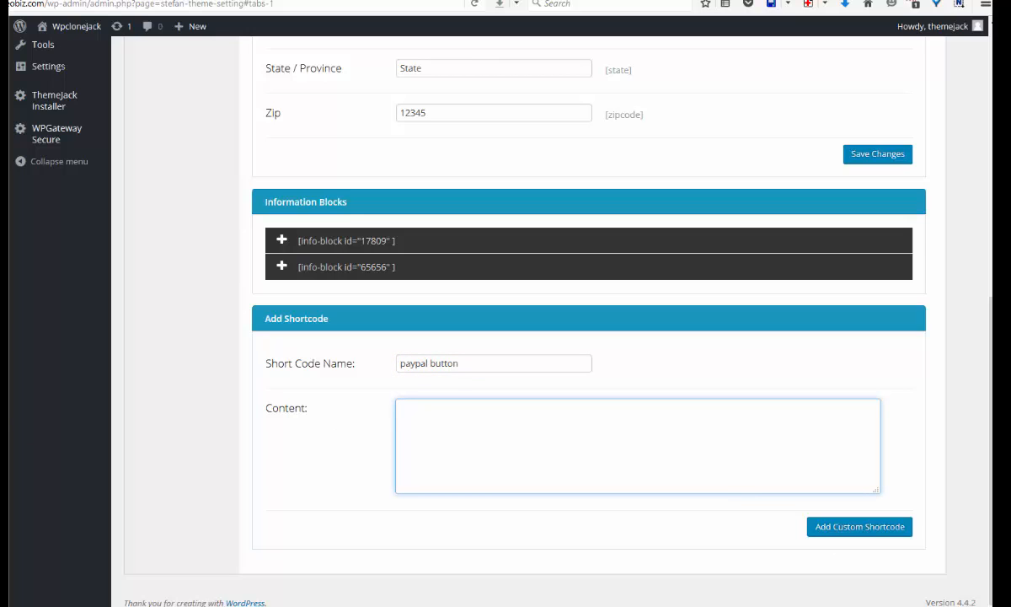
pyautogui.write('<form target="_blank" action="https://www.paypal.com/cgi-bin/webscr" method="post" target="_top"> <input type="hidden" name="cmd" value="_s-xclick"> <input type="hidden" name="hosted_button_id" value="B654PYFASHXJ6"> <input type="image" src="https://www.paypalobjects.com/en_US/i/btn/btn_buynowCC_LG.gif" border="0" name="submit" alt="PayPal - The safer, easier way to pay online!"> <img alt="" border="0" src="https://www.paypalobjects.com/en_US/i/scr/pixel.gif" width="1" height="1"> </form>')
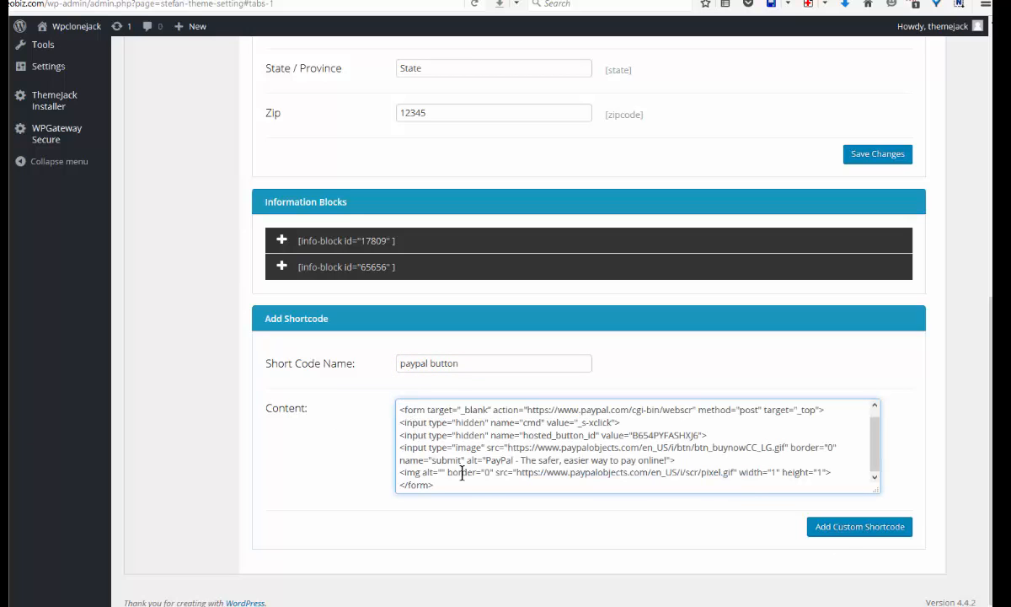
pyautogui.click(857, 529)
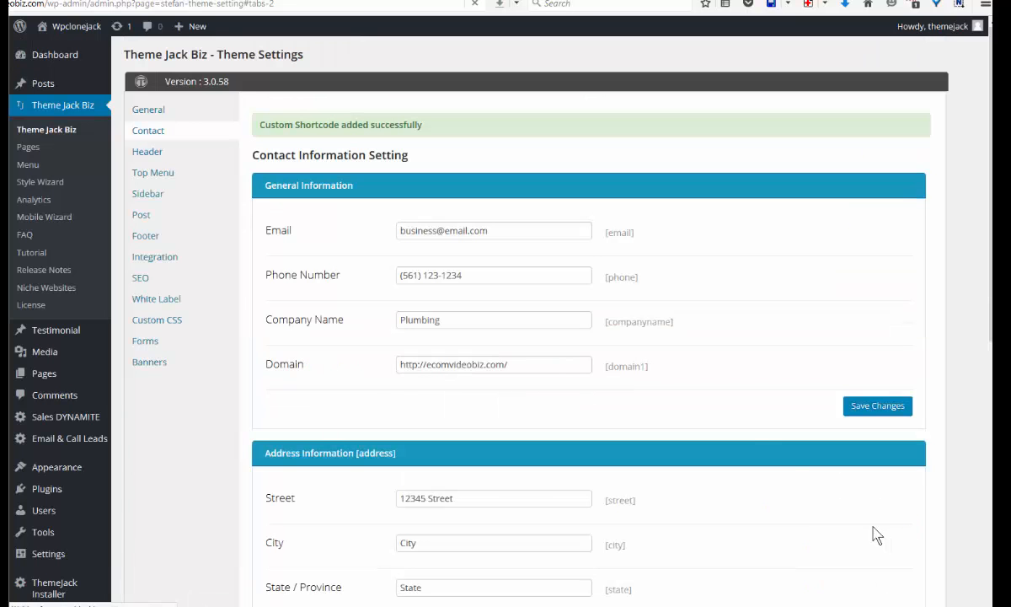
# Step: Copy the paypal button's info-block shortcode and update that information block
pyautogui.scroll(-5, 738, 436)
pyautogui.scroll(-5, 730, 436)
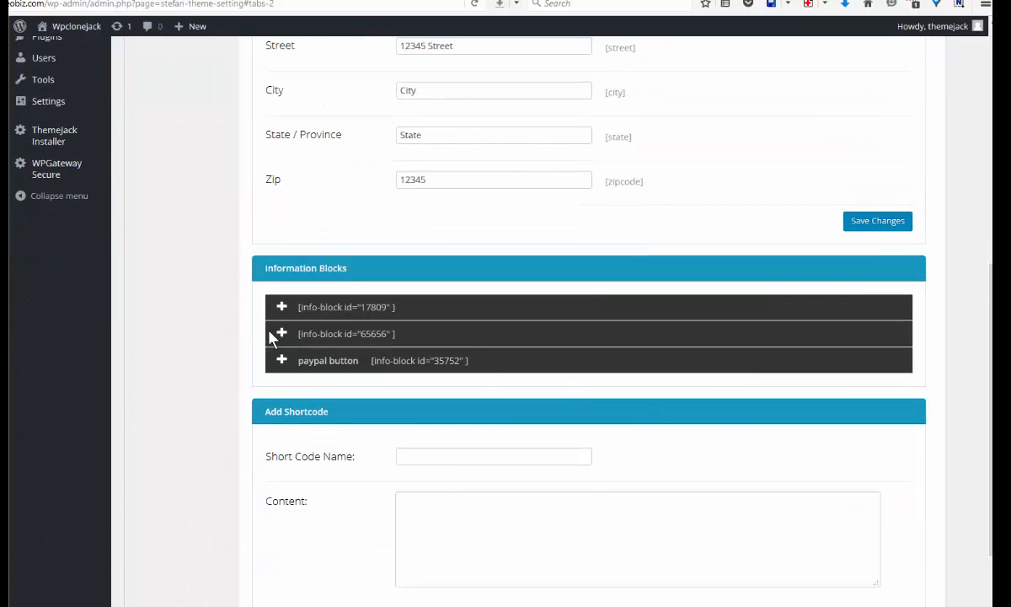
pyautogui.scroll(-1, 304, 346)
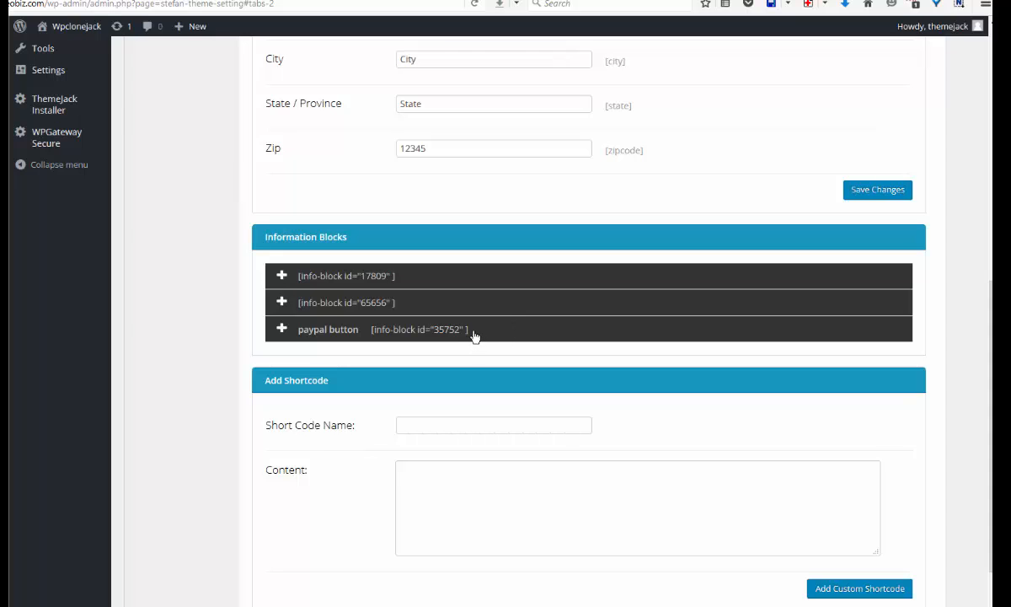
pyautogui.moveTo(473, 336); pyautogui.dragTo(370, 337)
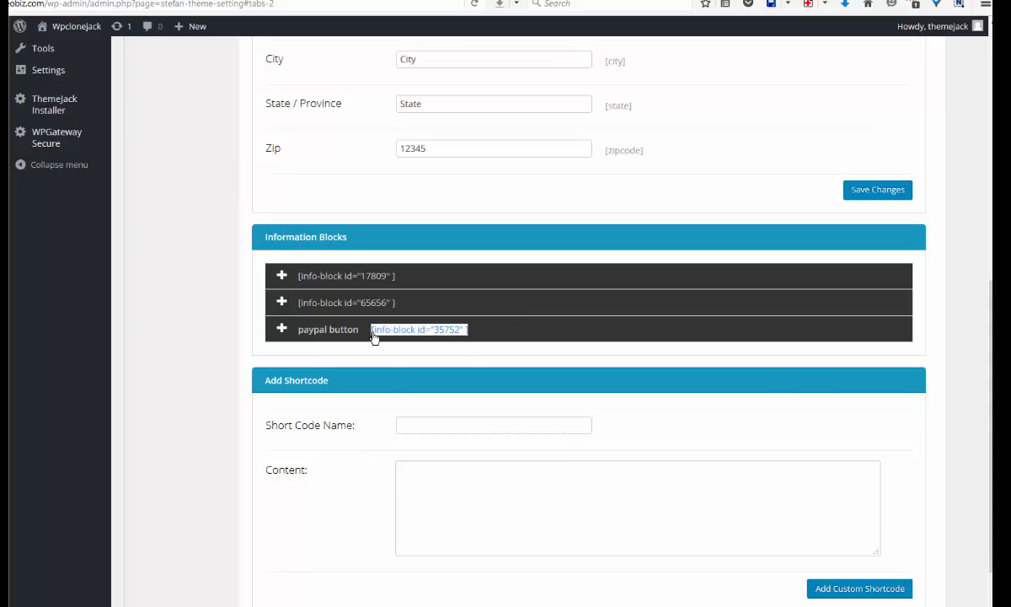
pyautogui.rightClick(373, 336)
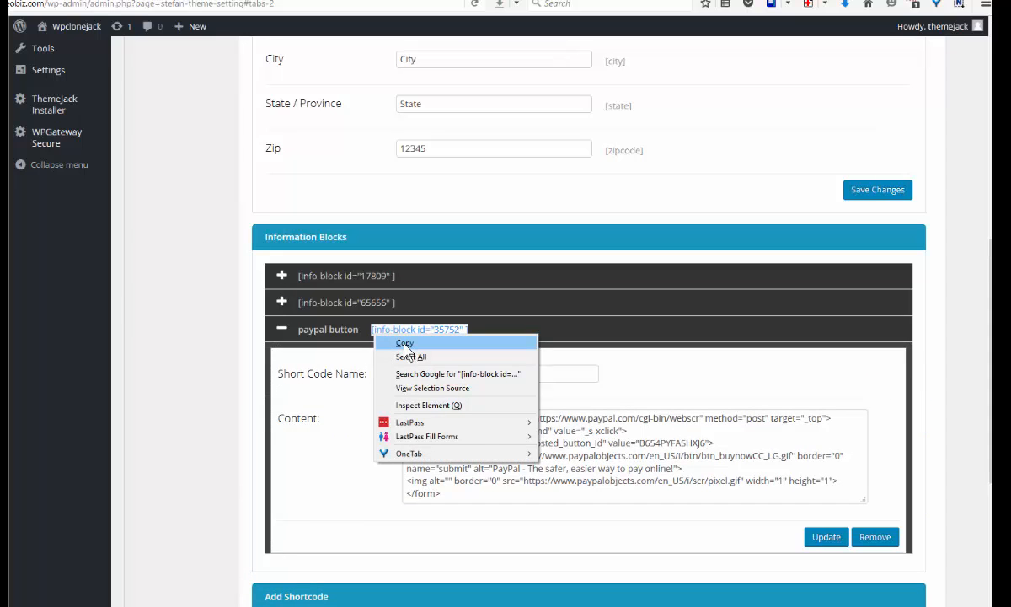
pyautogui.click(405, 344)
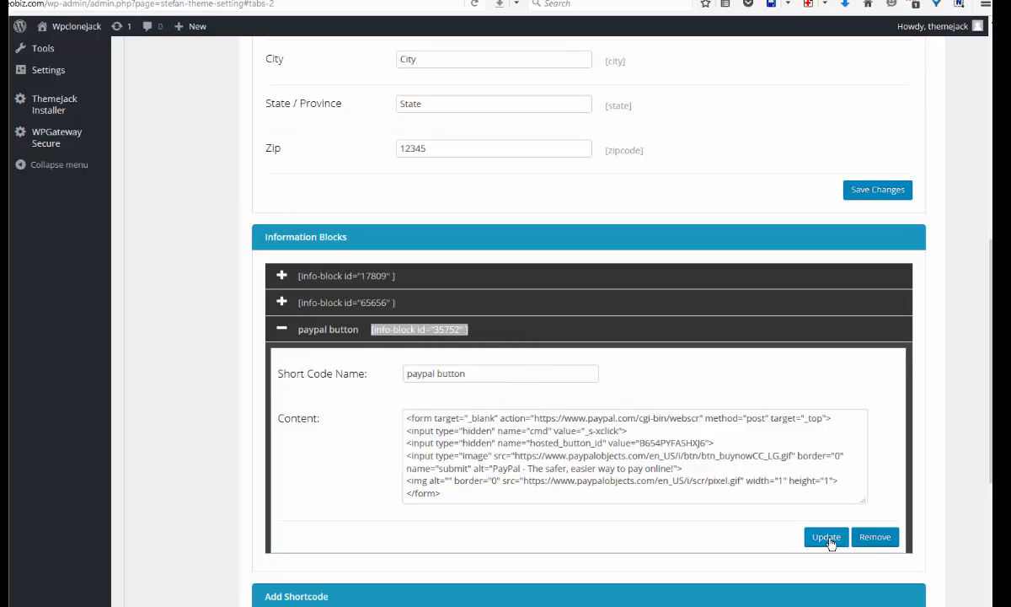
pyautogui.scroll(-3, 956, 396)
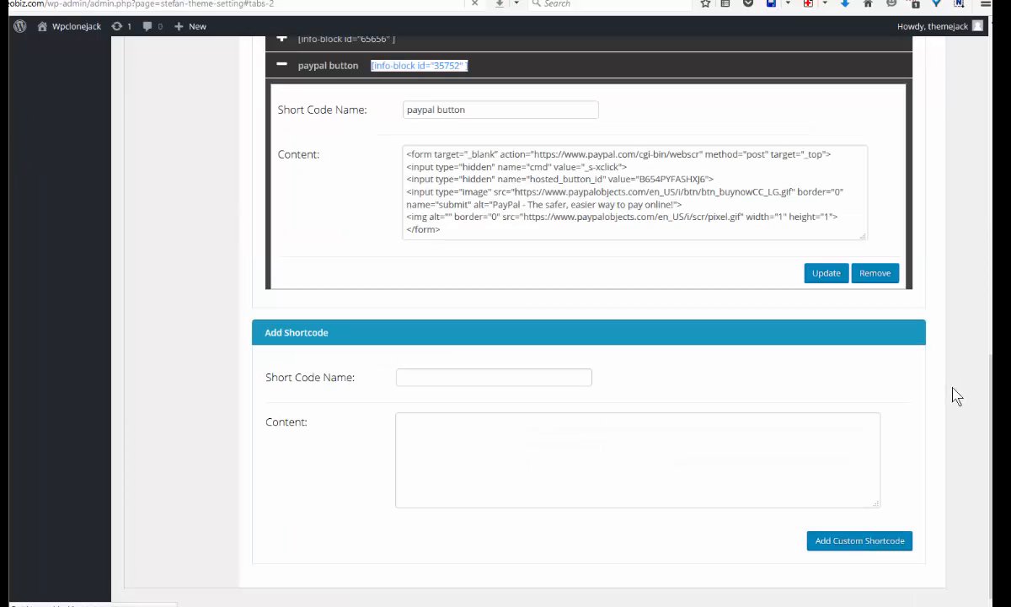
pyautogui.scroll(3, 742, 329)
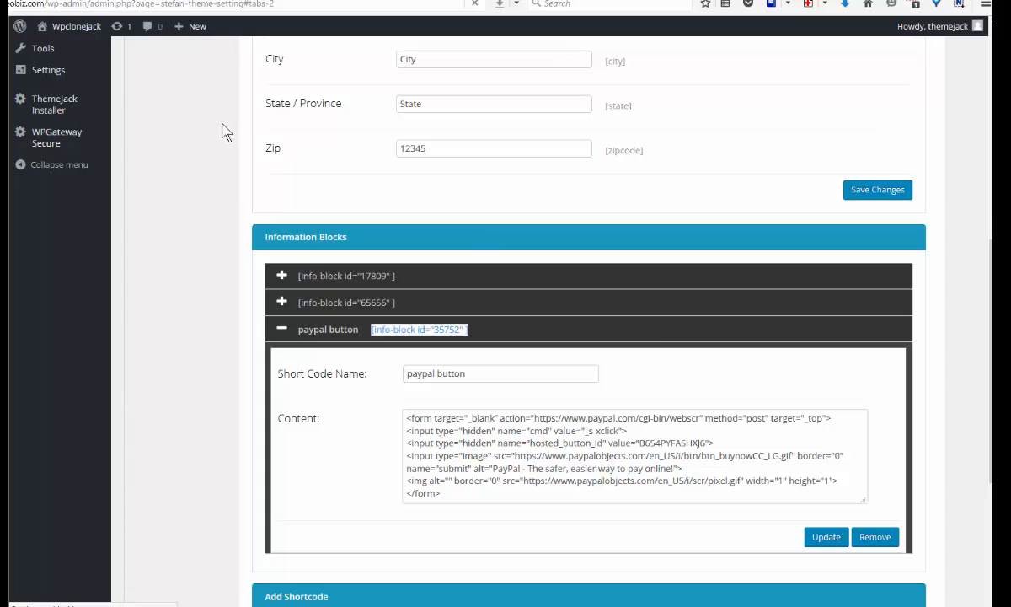
pyautogui.scroll(6, 399, 200)
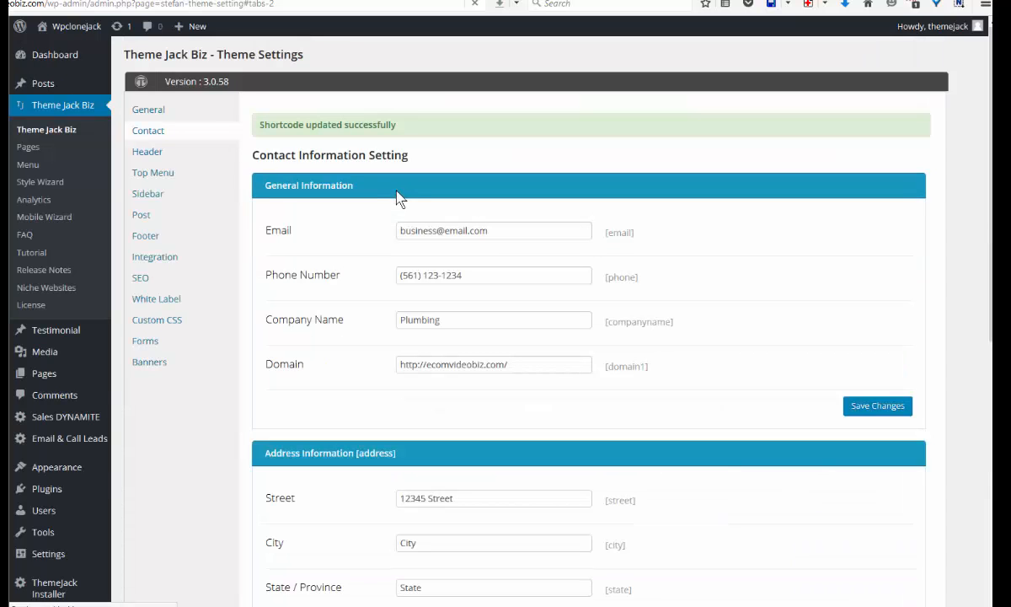
# Step: Open the theme's Header settings and compare the module layout with the header on the live plumbing site
pyautogui.scroll(-1, 140, 156)
pyautogui.click(145, 158)
pyautogui.click(145, 76)
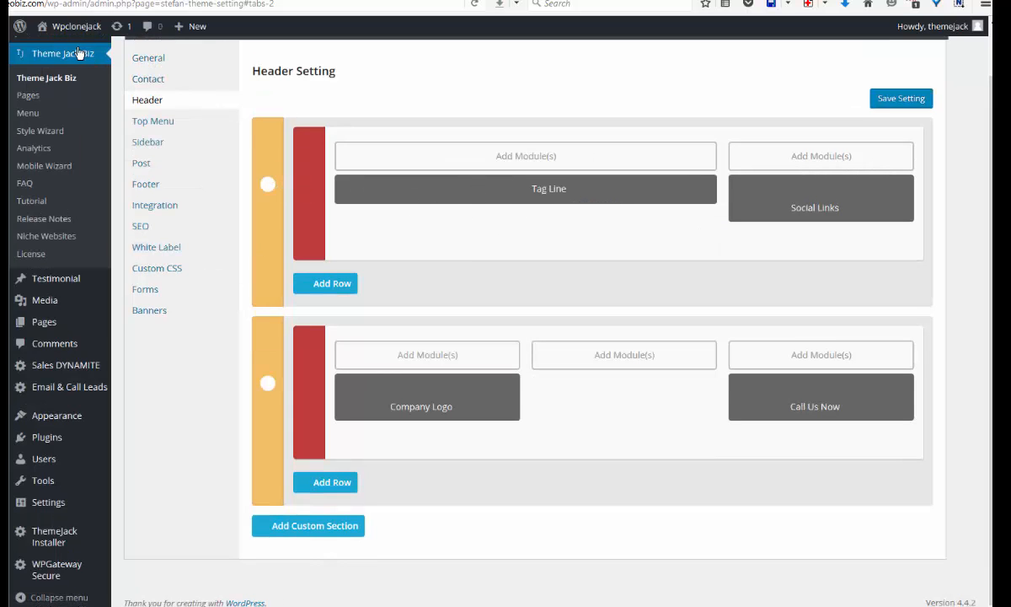
pyautogui.click(72, 1)
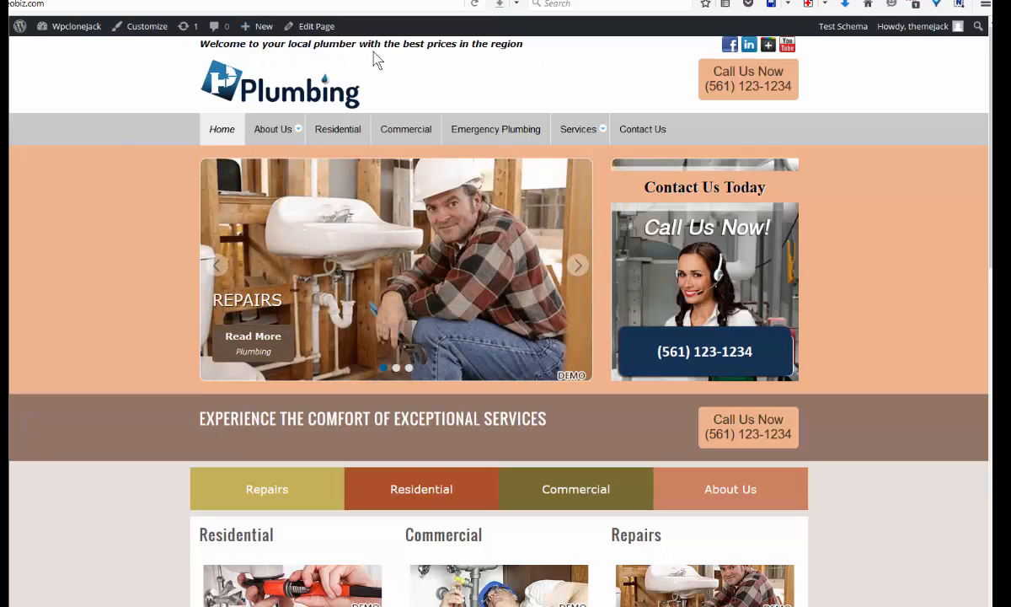
pyautogui.click(211, 1)
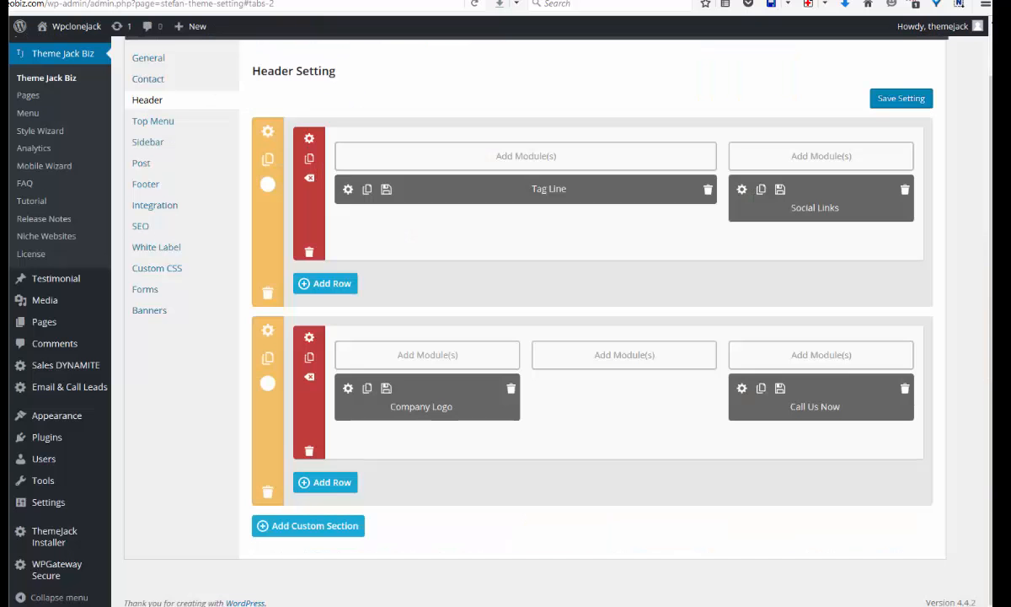
# Step: Review the header's Tag Line module settings, including text, colors, size and orientation, and save the module
pyautogui.click(347, 191)
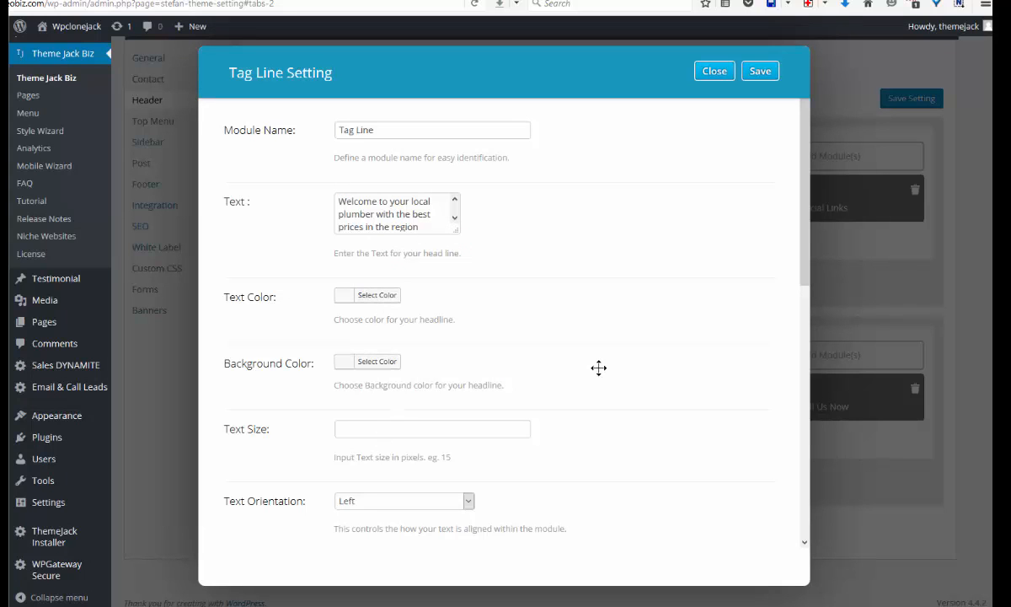
pyautogui.scroll(-2, 599, 371)
pyautogui.scroll(-2, 598, 373)
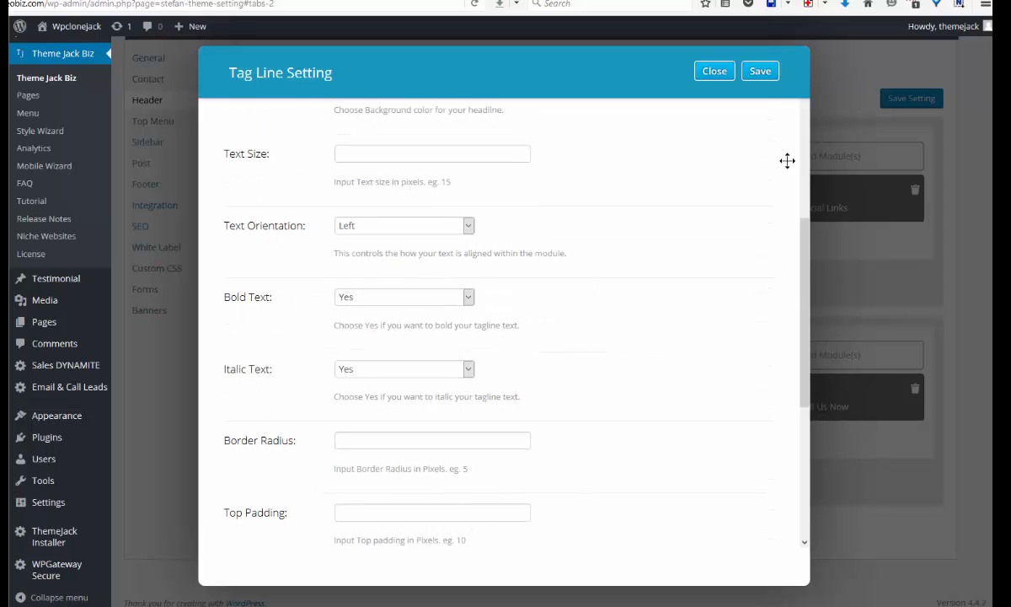
pyautogui.click(761, 73)
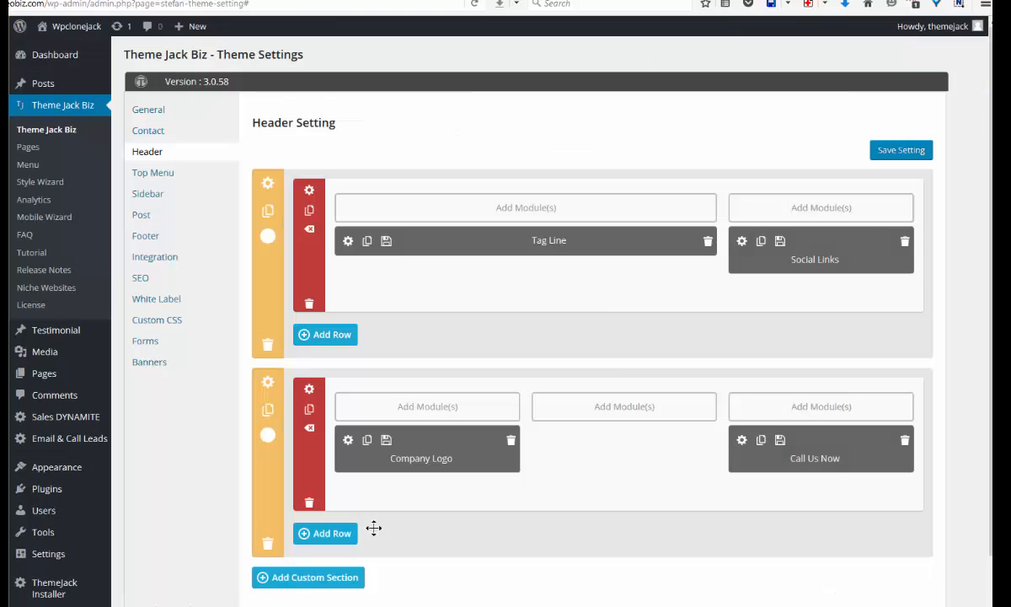
# Step: Choose logo.png from the media library as the image in the header's logo settings
pyautogui.click(349, 440)
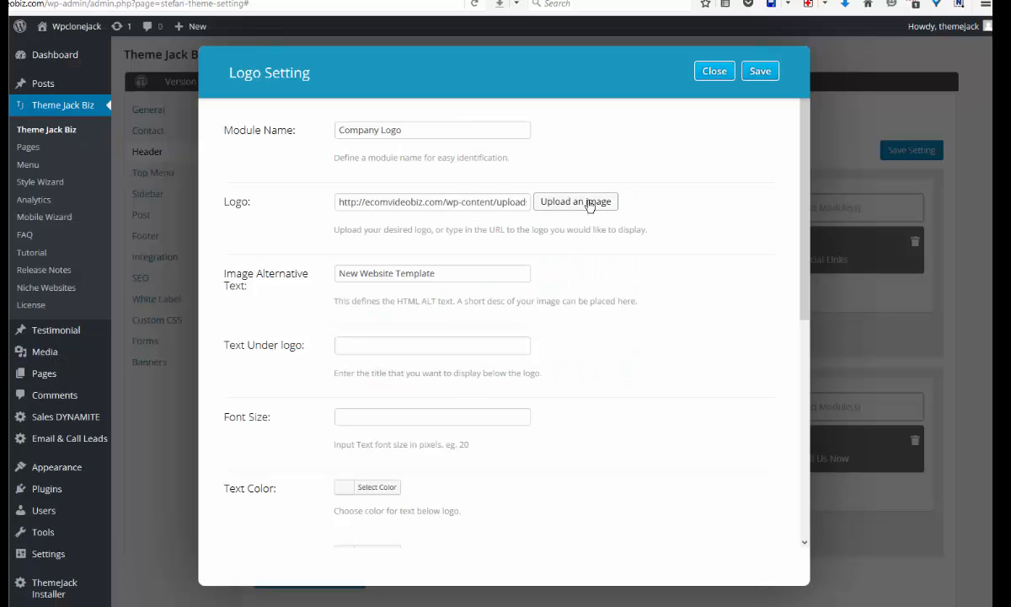
pyautogui.click(590, 203)
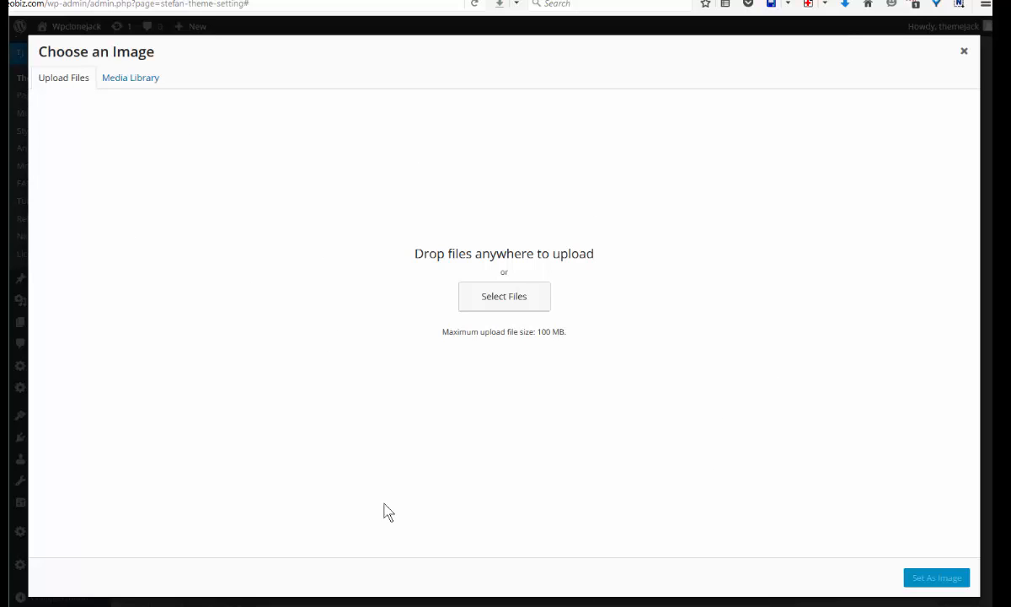
pyautogui.click(129, 81)
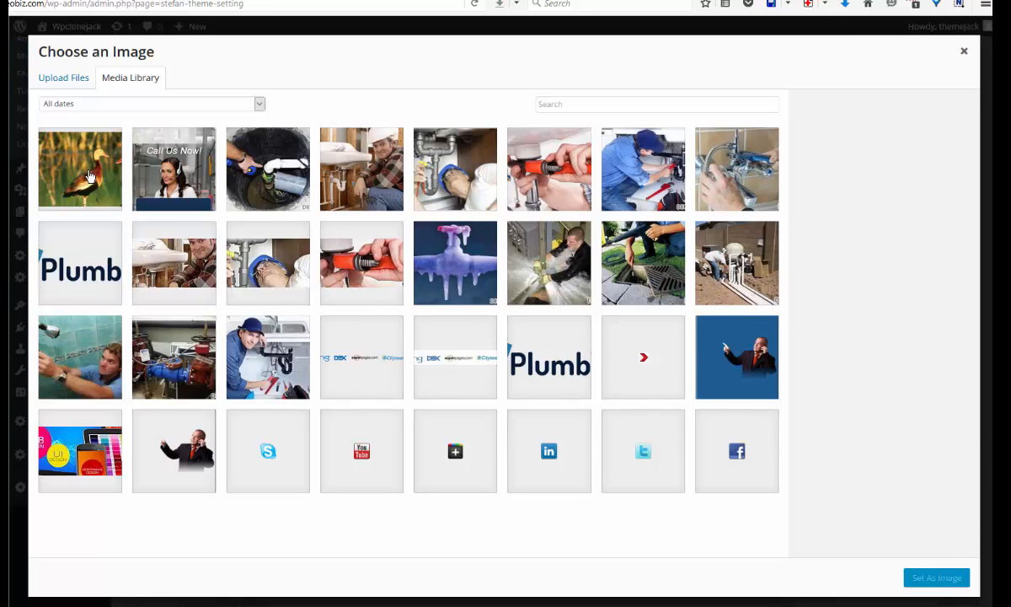
pyautogui.click(88, 172)
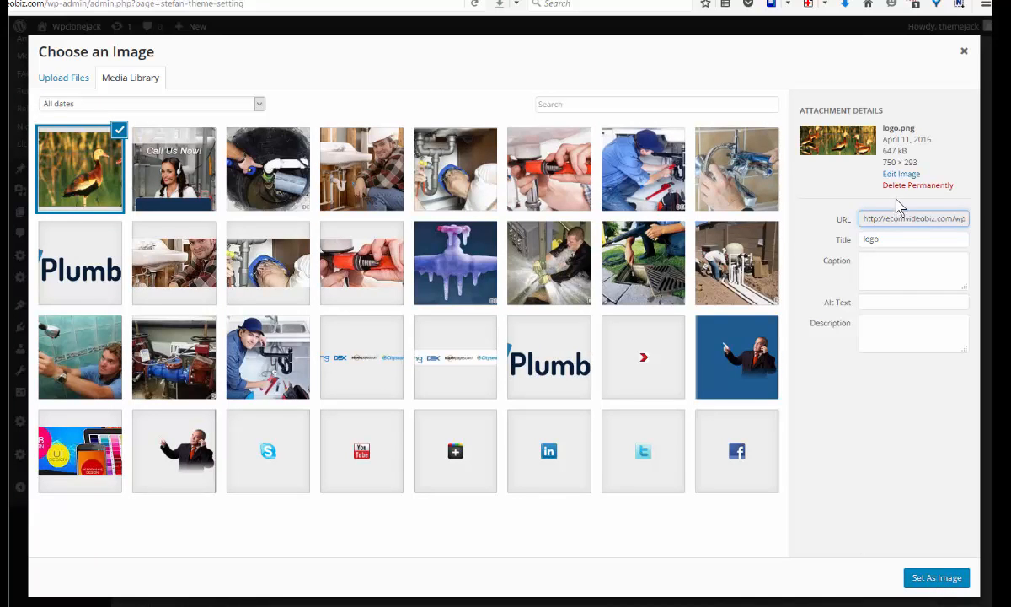
pyautogui.click(937, 578)
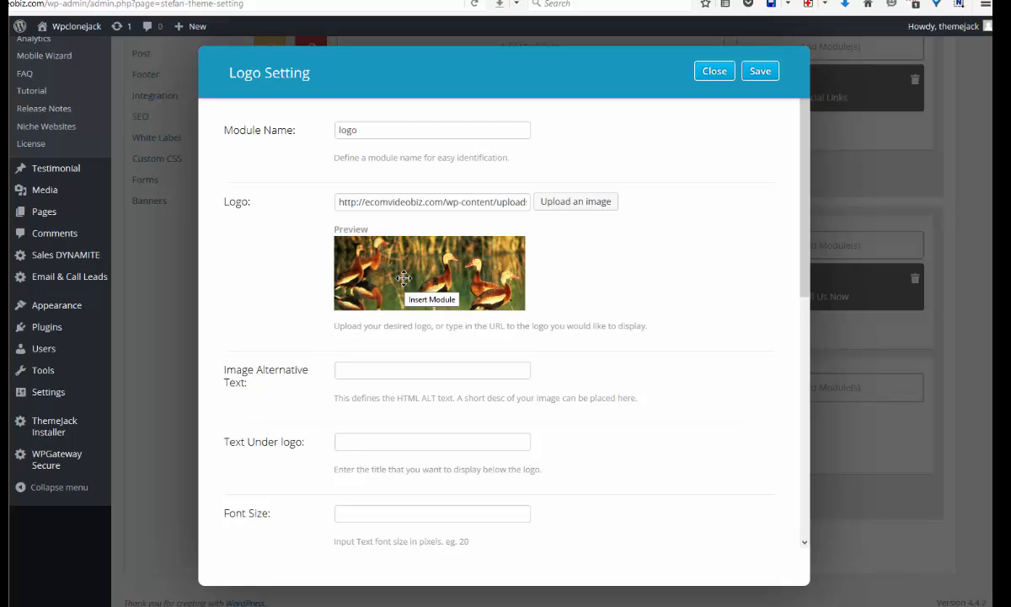
# Step: Save the logo module in the header's new wider-column row and save the header settings
pyautogui.scroll(-3, 404, 278)
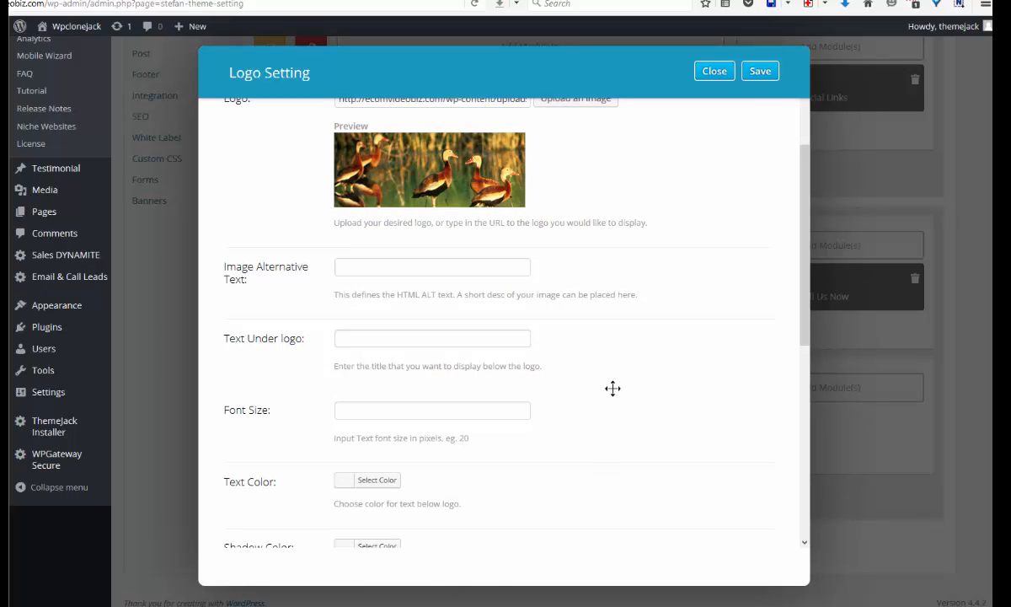
pyautogui.scroll(3, 684, 206)
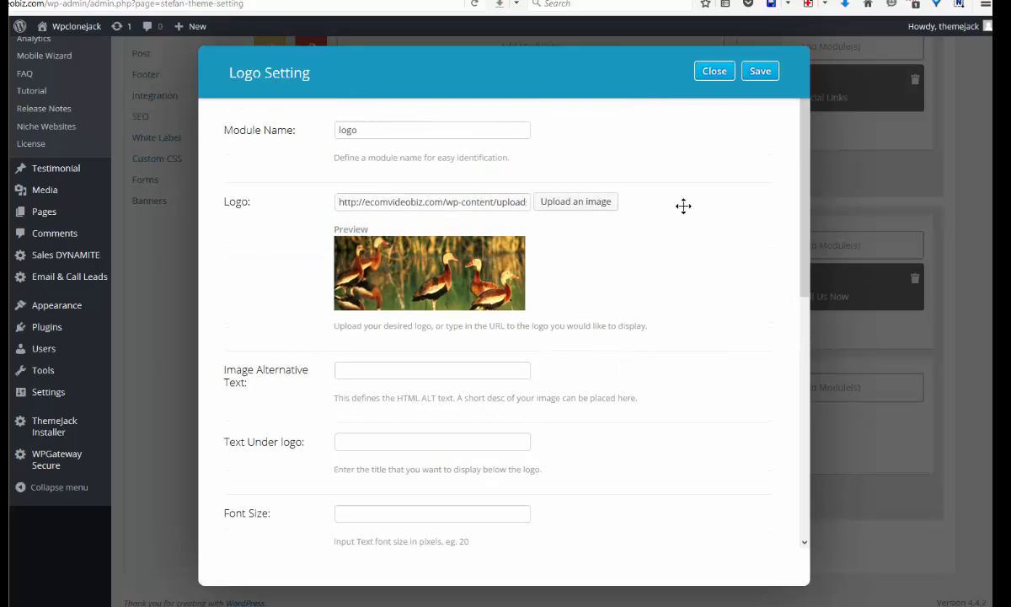
pyautogui.click(760, 72)
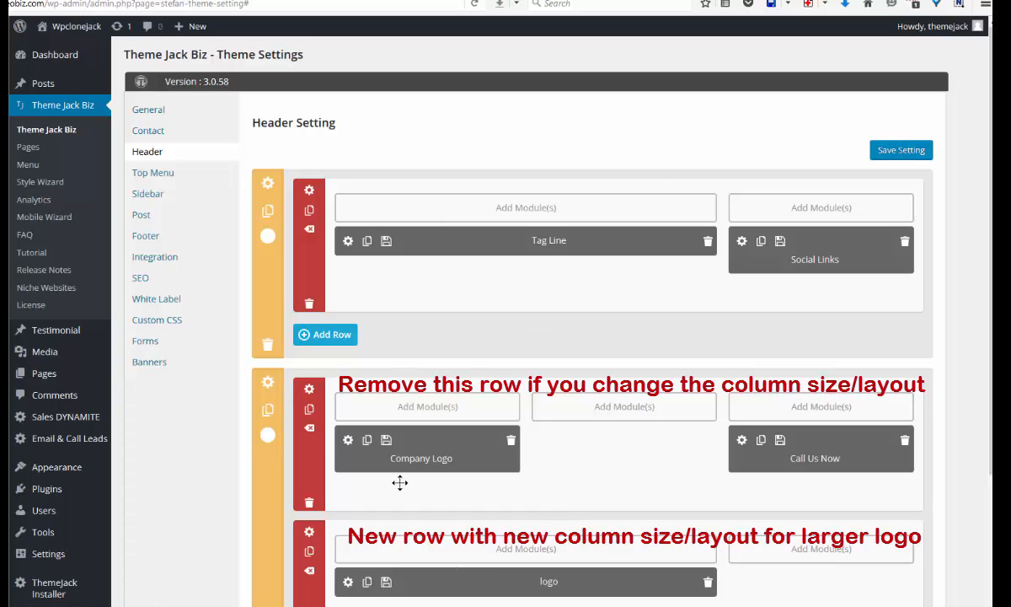
pyautogui.click(900, 155)
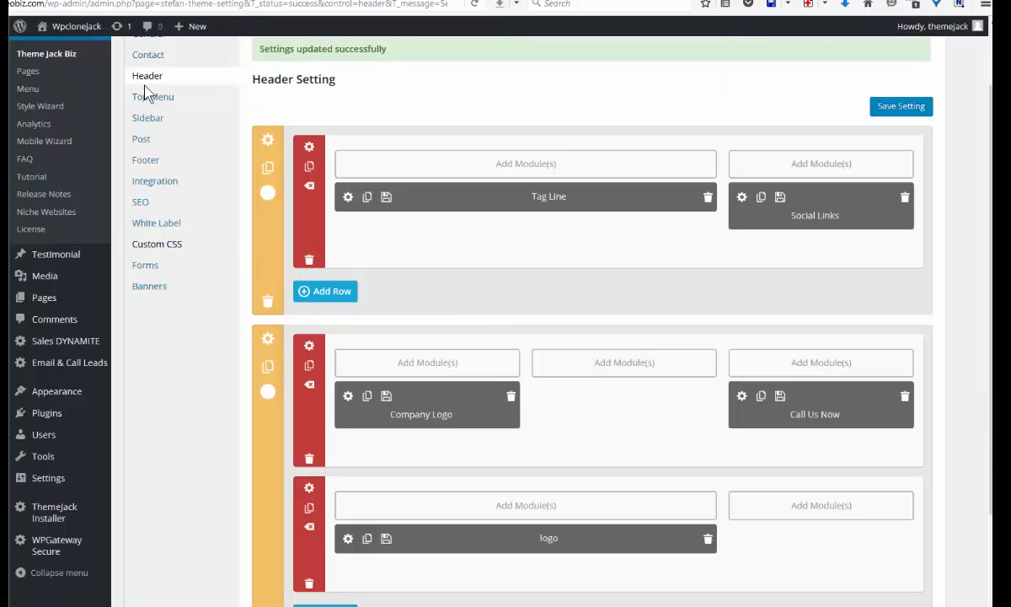
# Step: Open the theme's Top Menu settings, review the menu section's style and background options, and save the section setting
pyautogui.click(162, 97)
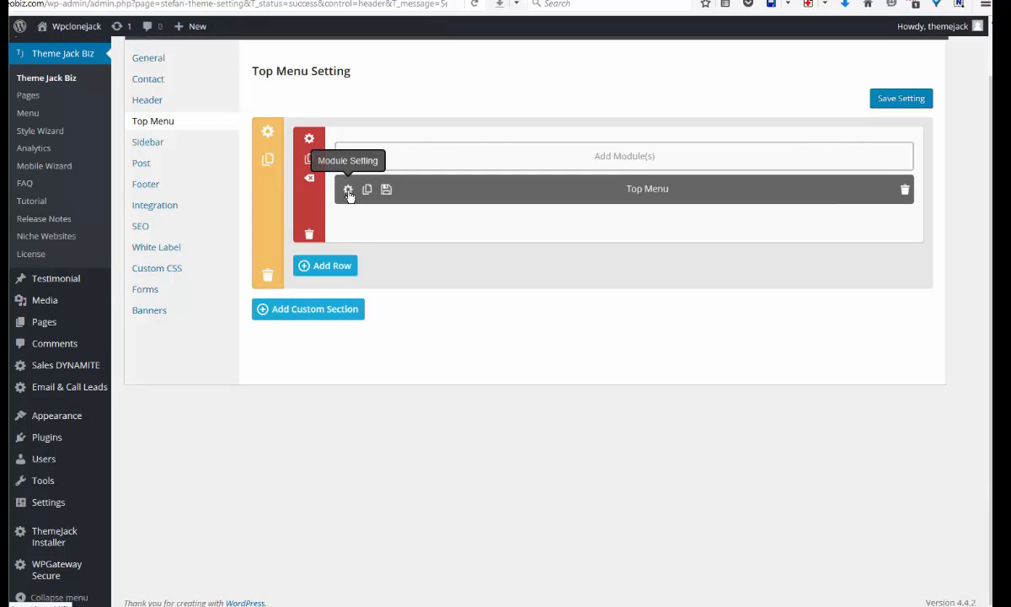
pyautogui.click(268, 133)
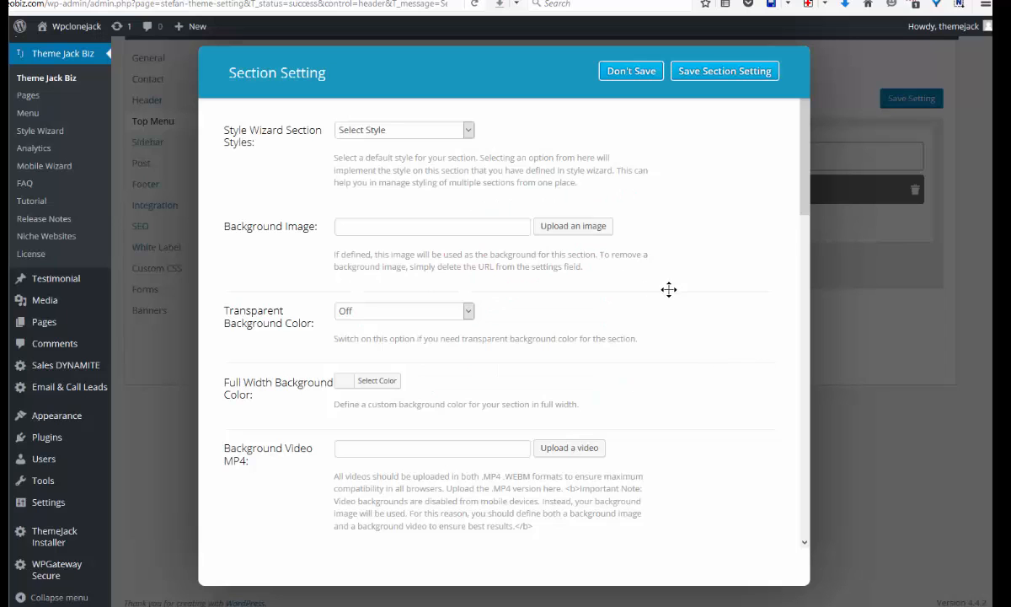
pyautogui.scroll(-3, 669, 289)
pyautogui.scroll(3, 679, 310)
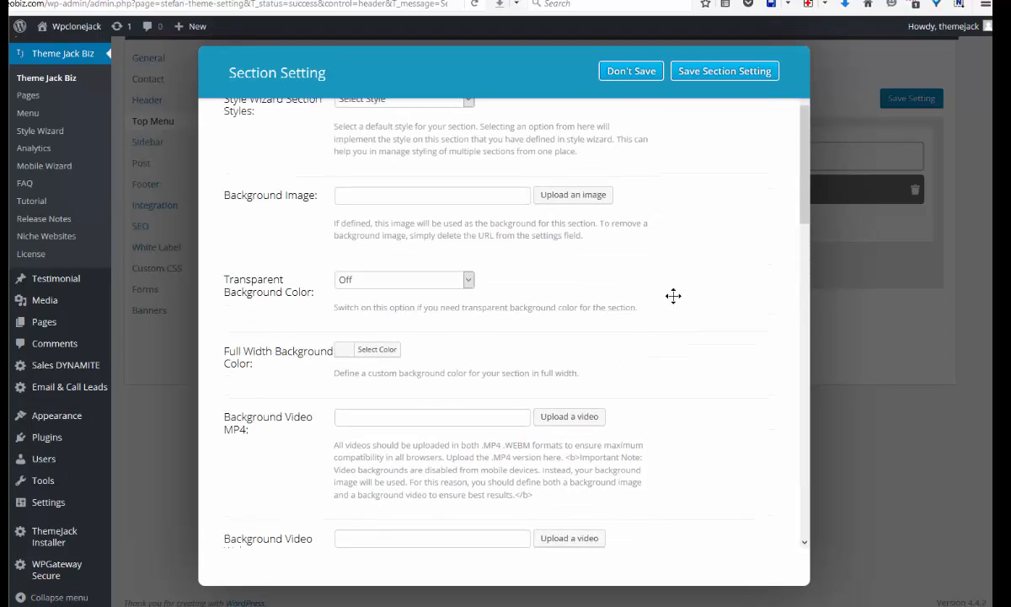
pyautogui.click(725, 72)
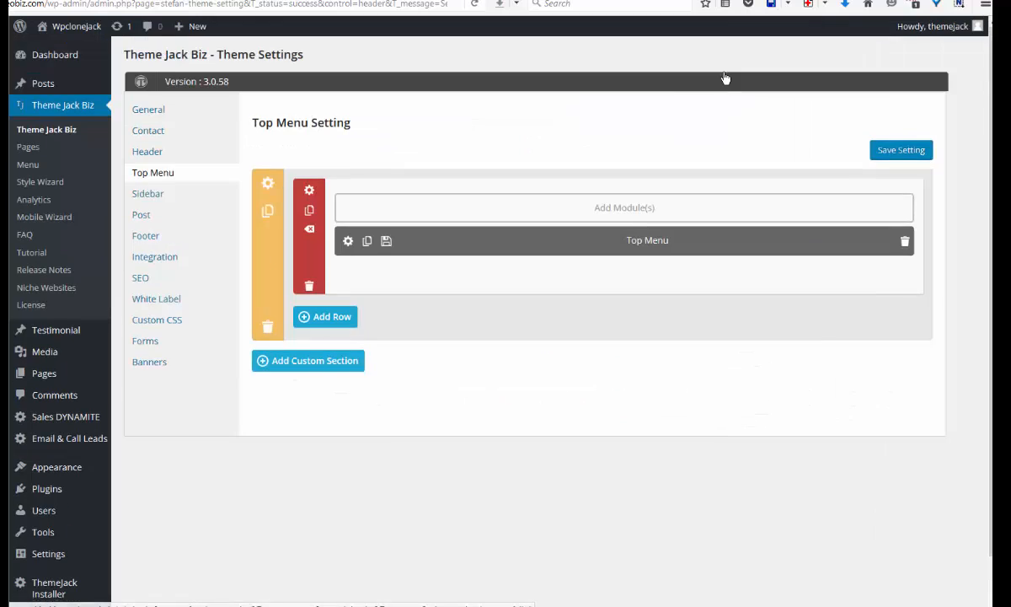
# Step: Review the Top Menu module's color, floating menu, padding and margin settings, and save the module
pyautogui.click(348, 242)
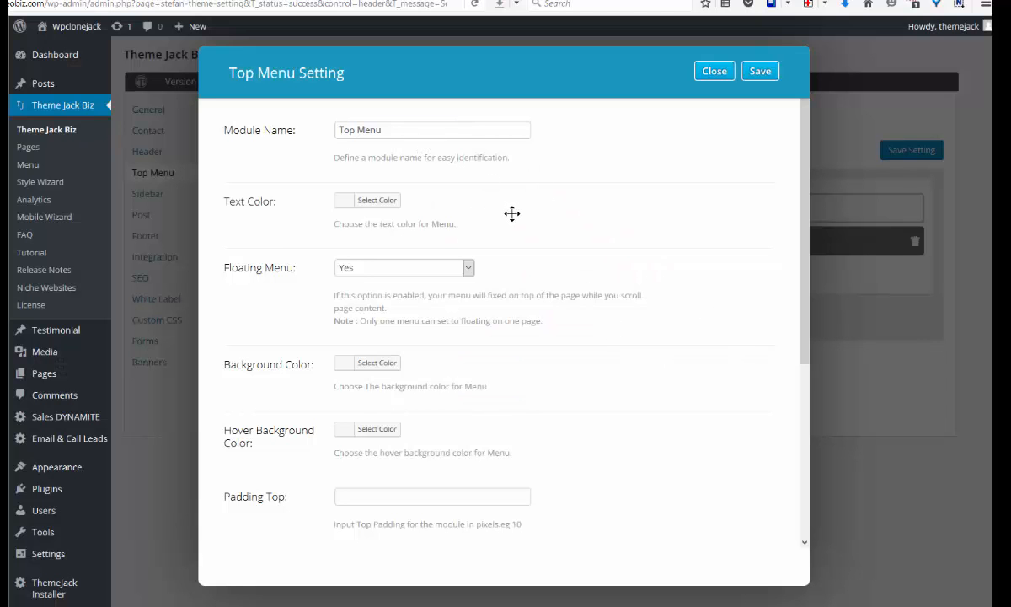
pyautogui.scroll(-5, 512, 213)
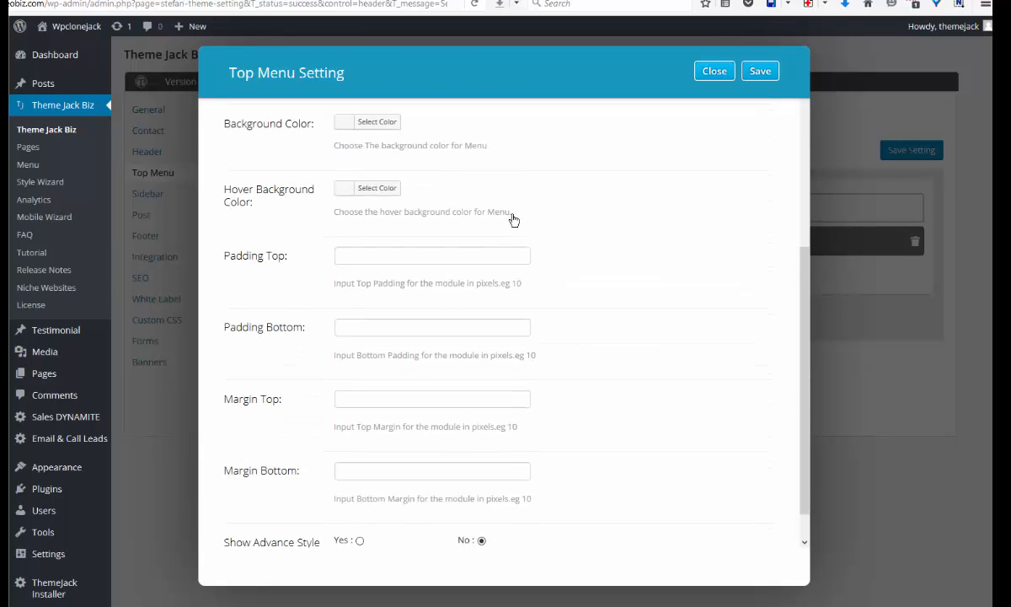
pyautogui.scroll(4, 512, 213)
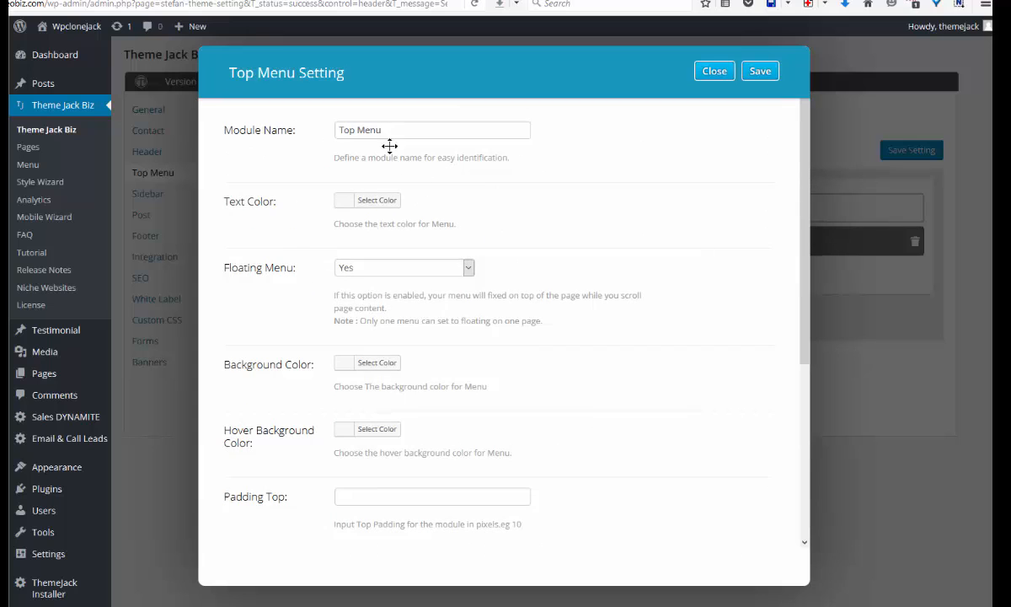
pyautogui.scroll(-3, 547, 278)
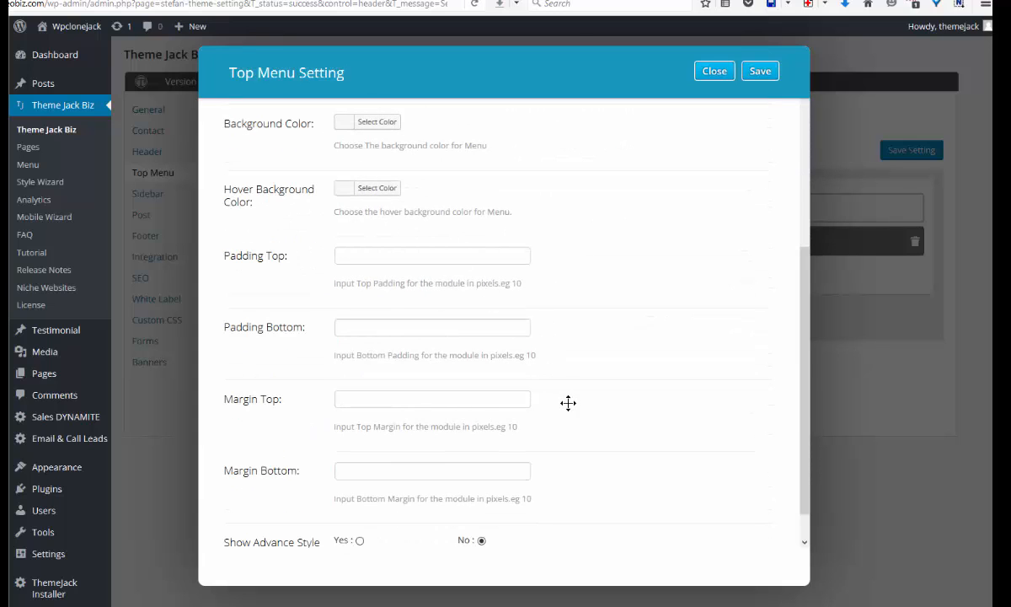
pyautogui.scroll(-1, 569, 399)
pyautogui.scroll(4, 565, 304)
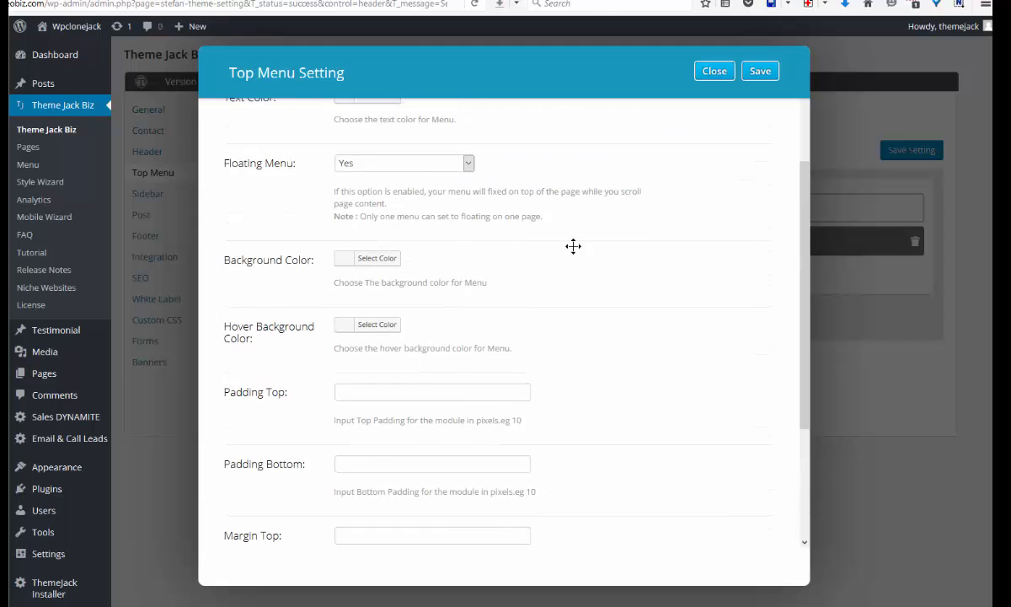
pyautogui.click(762, 72)
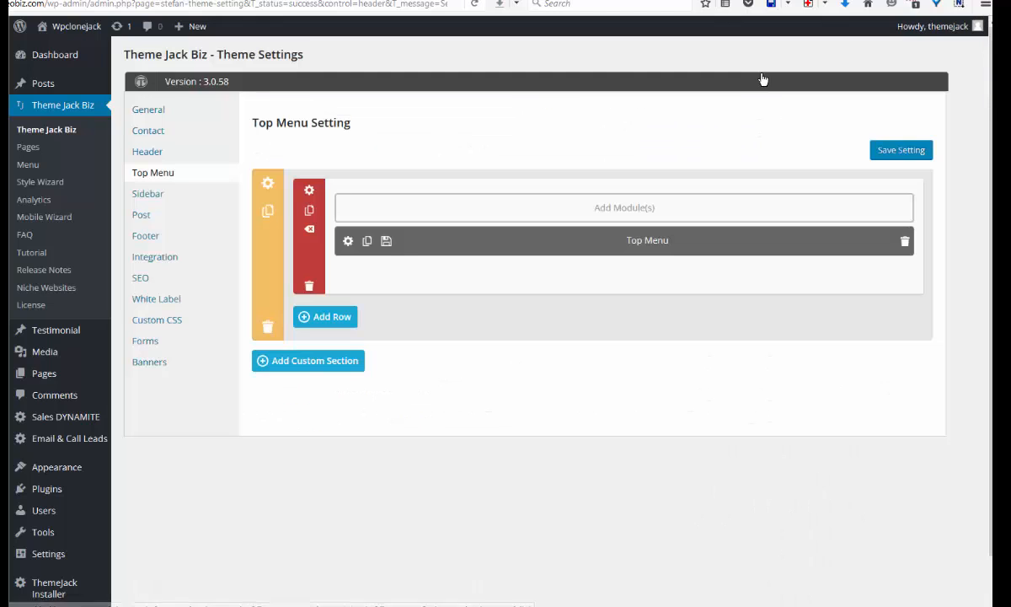
# Step: Open the theme's Sidebar settings, and check the floating menu and the About Us page's sidebar on the live site
pyautogui.scroll(-1, 908, 153)
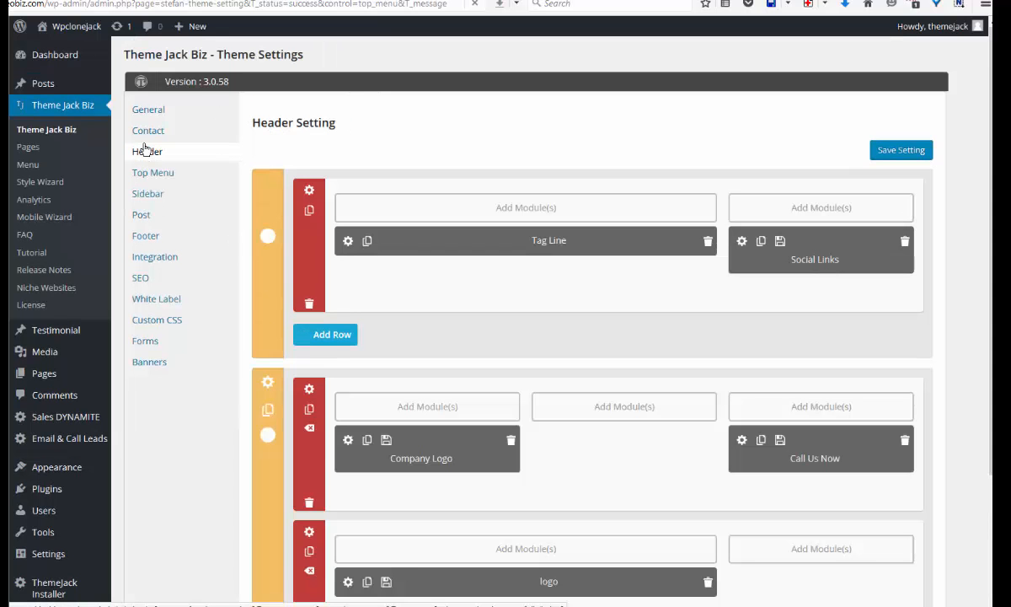
pyautogui.click(148, 196)
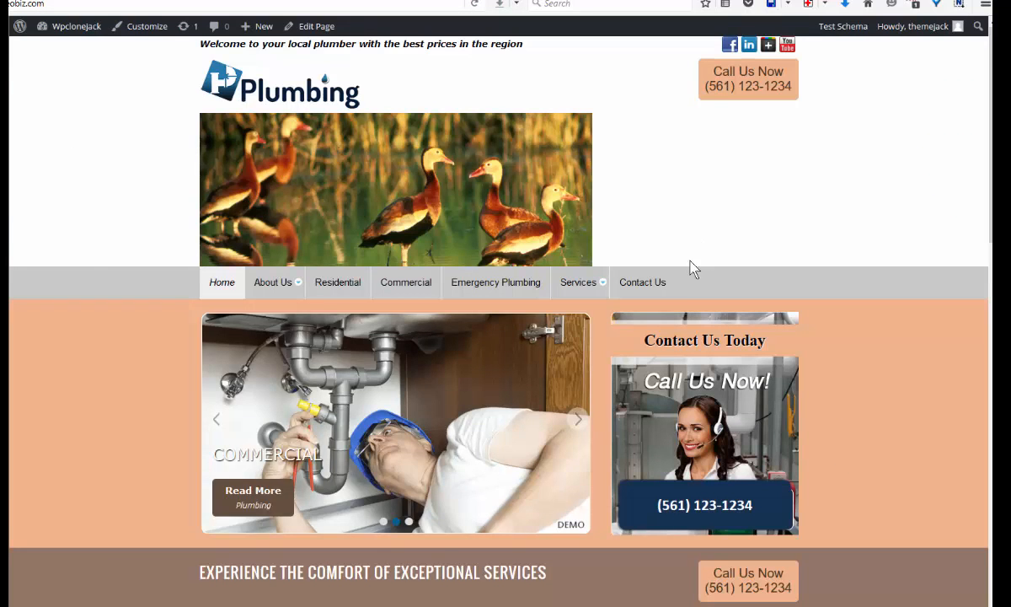
pyautogui.scroll(-4, 660, 444)
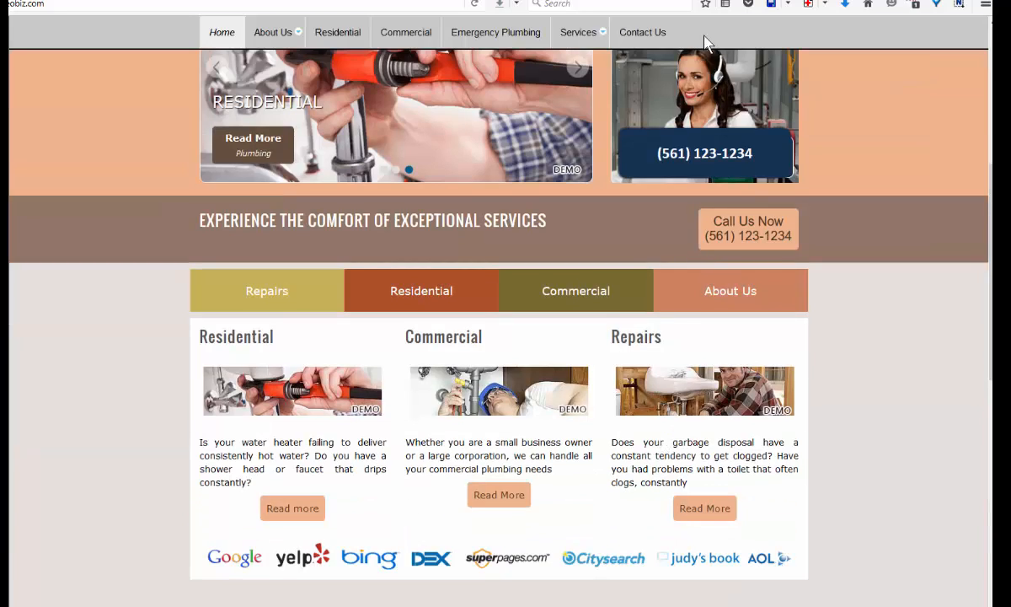
pyautogui.scroll(4, 697, 124)
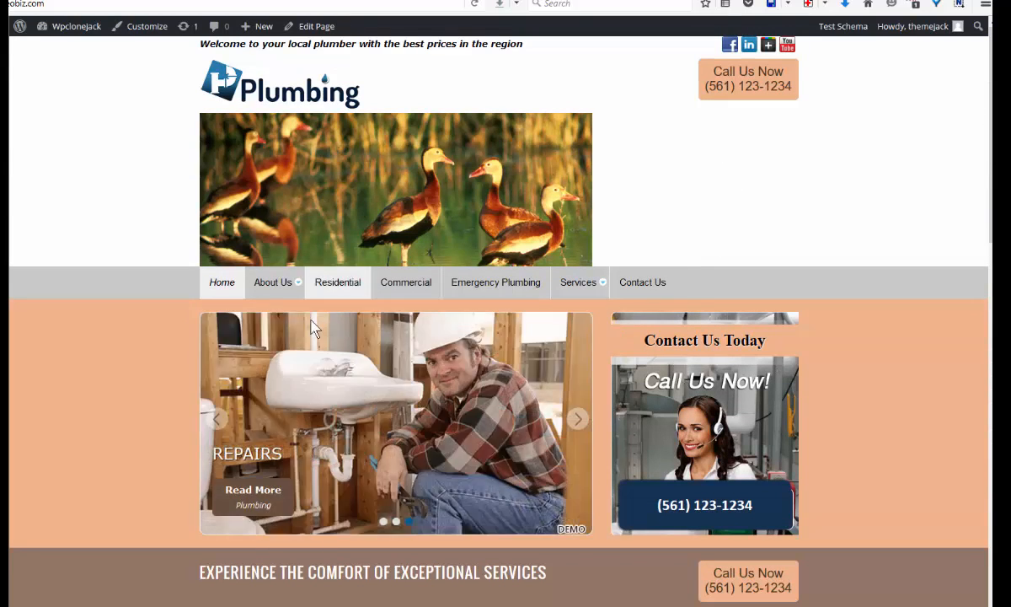
pyautogui.click(273, 287)
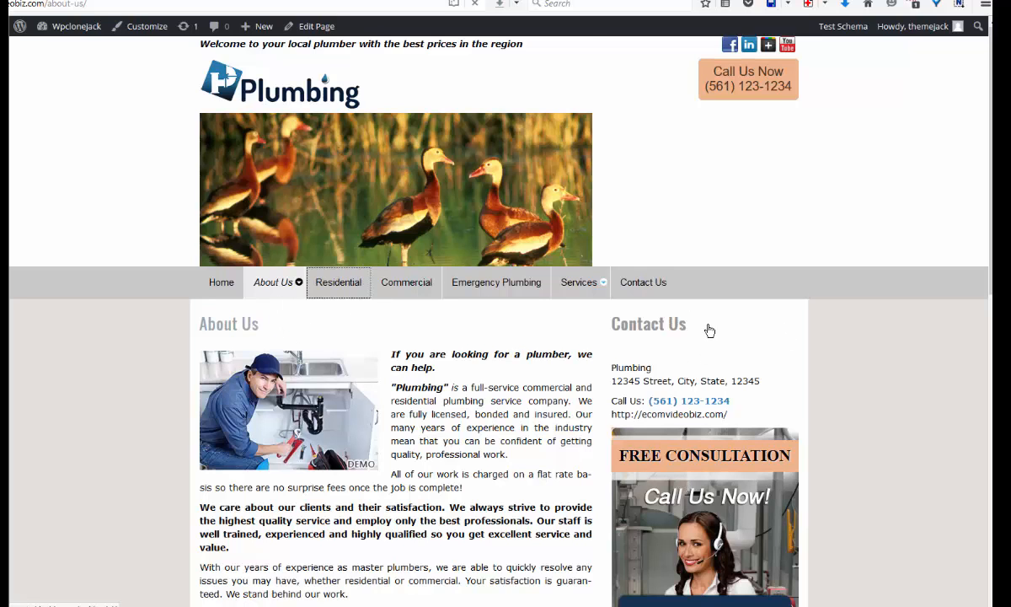
pyautogui.scroll(-3, 706, 333)
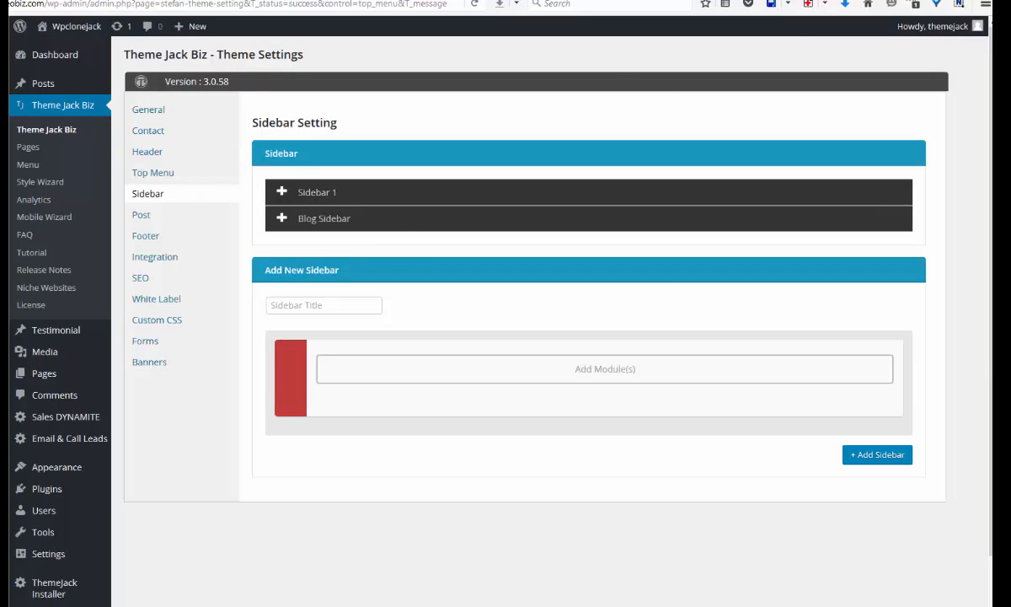
# Step: Review the Address module's content, text and padding settings in Sidebar 1, save the module and update the sidebar
pyautogui.click(283, 194)
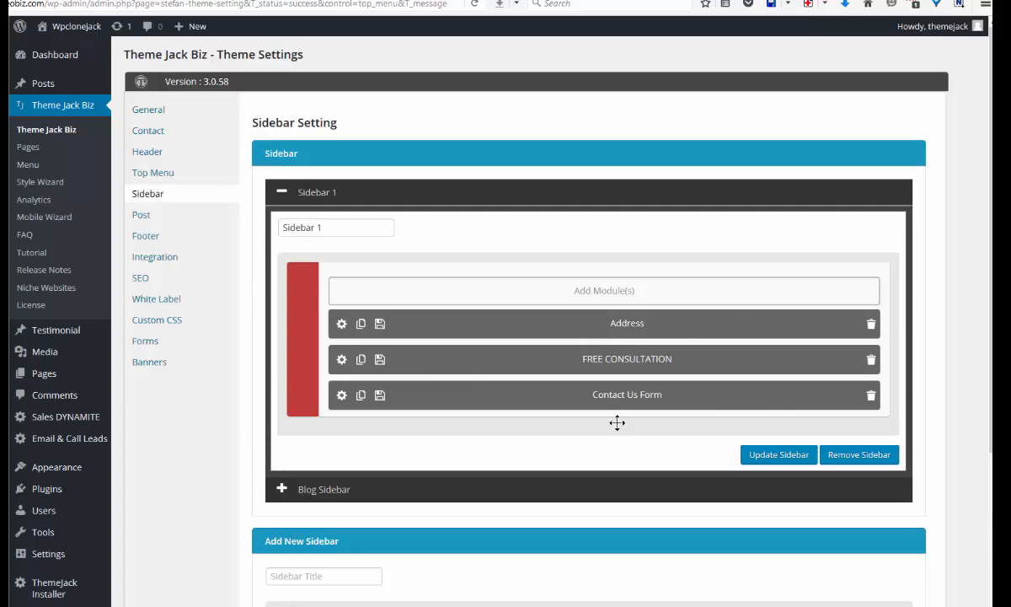
pyautogui.click(341, 325)
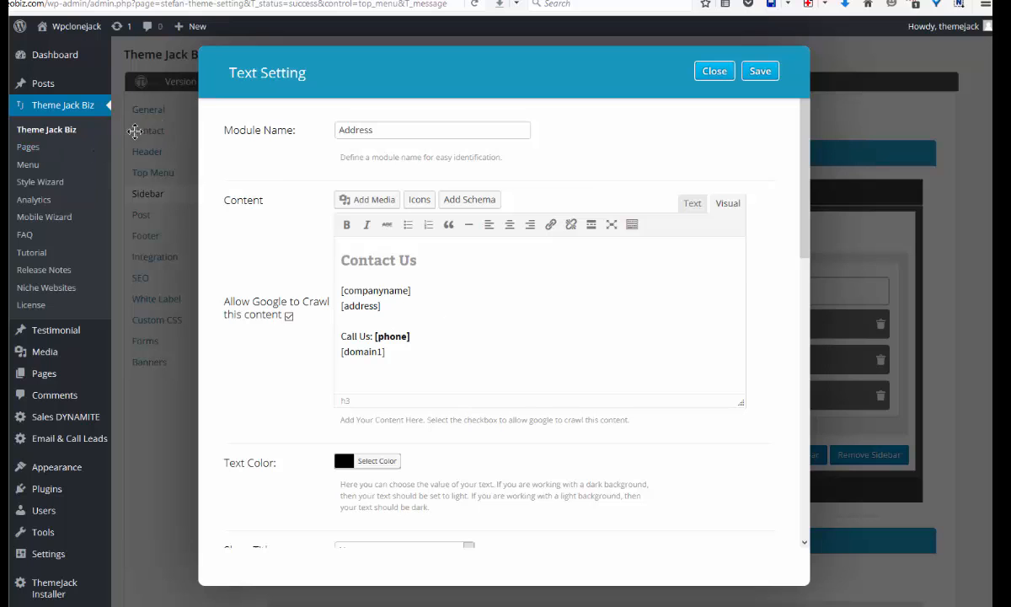
pyautogui.scroll(-5, 492, 330)
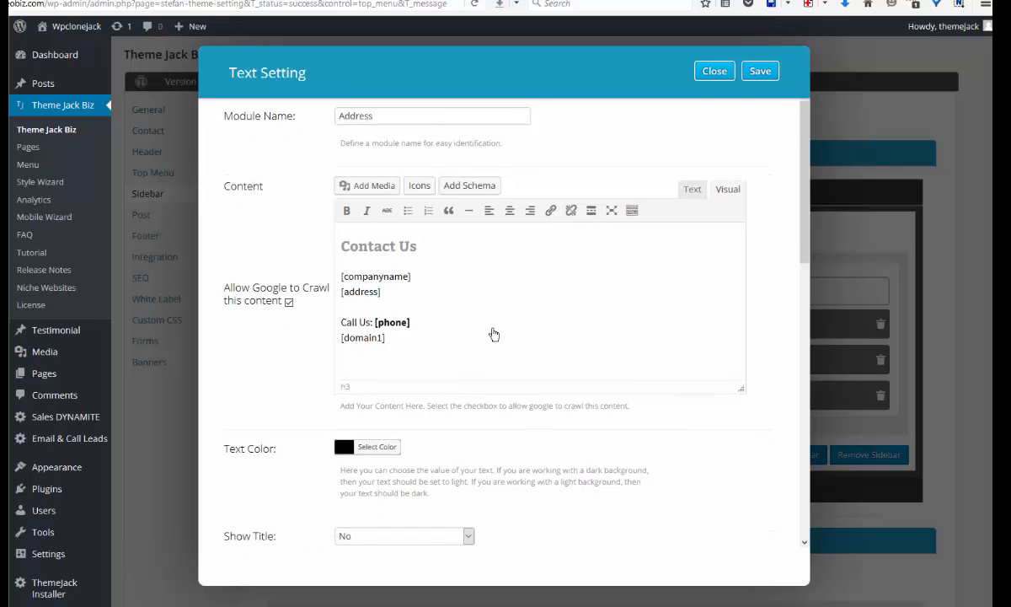
pyautogui.scroll(-4, 493, 416)
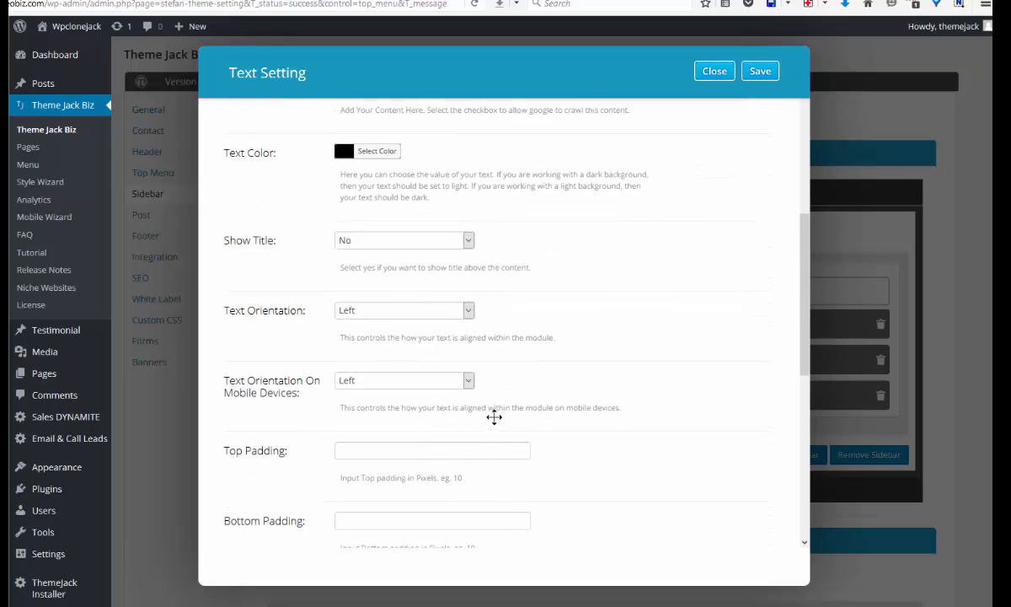
pyautogui.scroll(4, 493, 469)
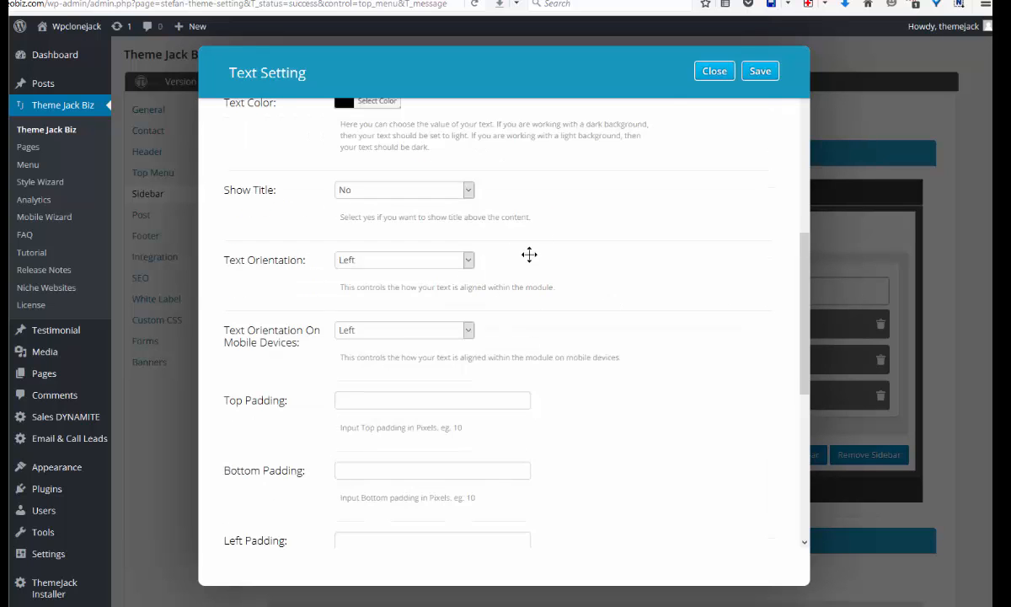
pyautogui.click(761, 72)
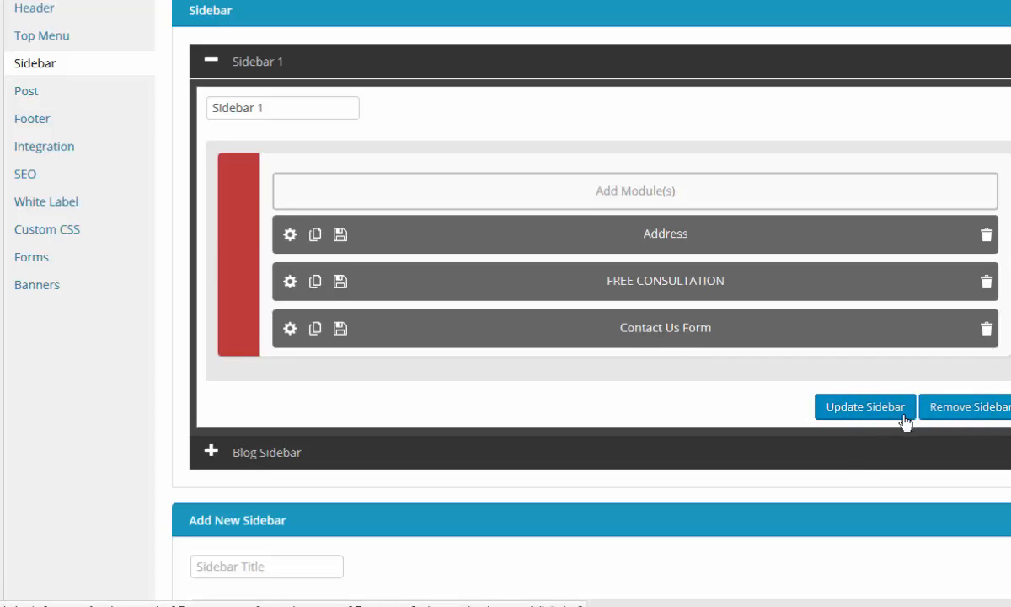
pyautogui.scroll(-1, 858, 412)
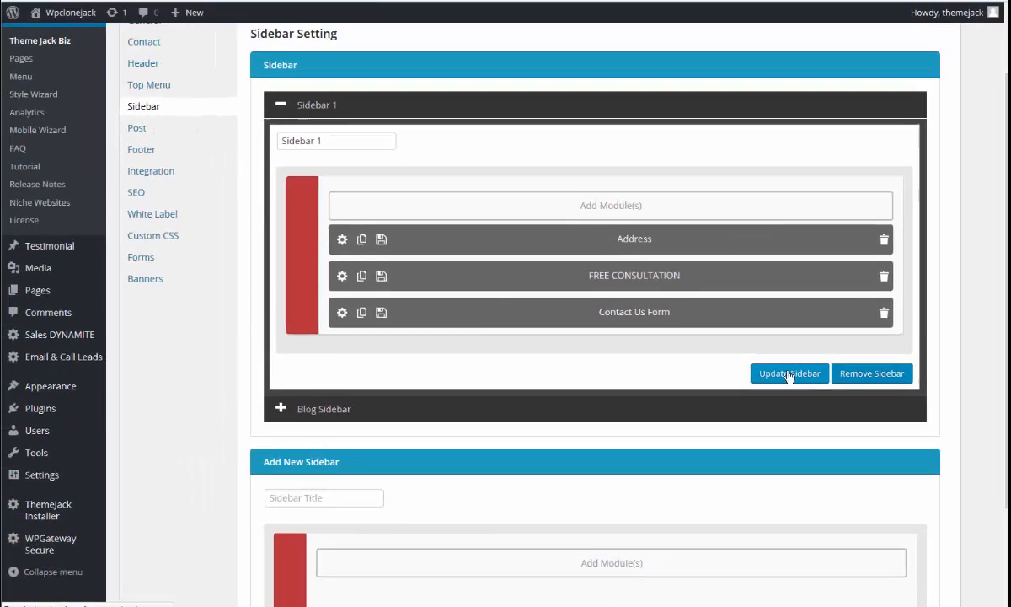
pyautogui.click(866, 307)
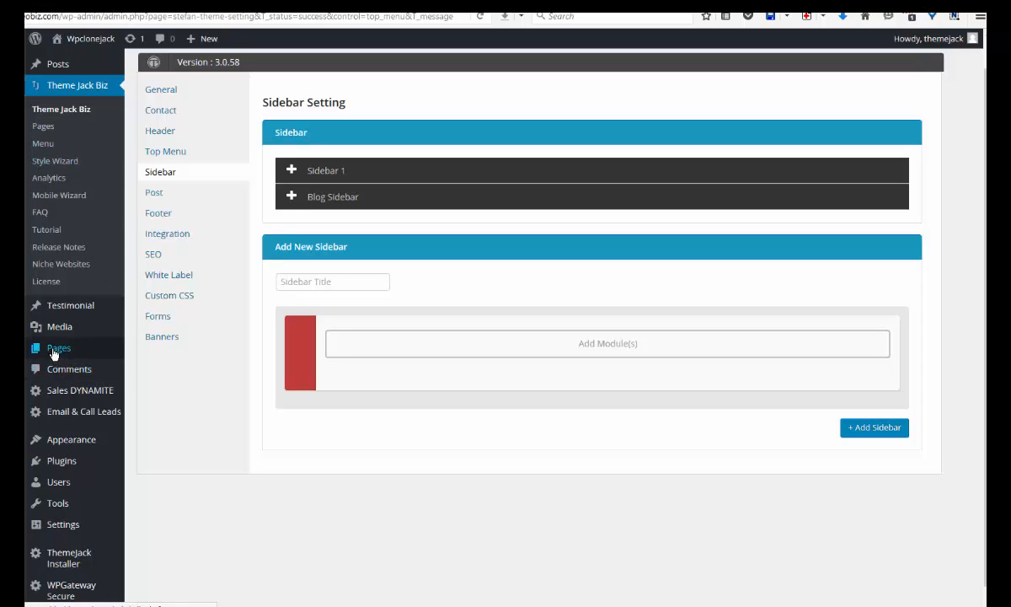
# Step: Open the Drain Cleaning page for editing and check which sidebar its Sidebar module is set to display
pyautogui.moveTo(117, 347)
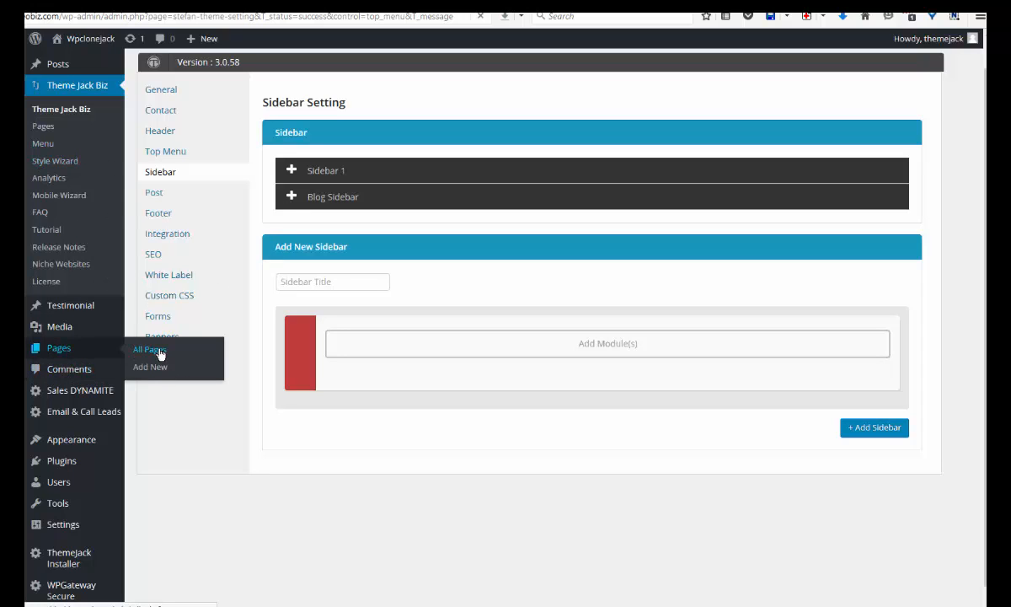
pyautogui.click(150, 349)
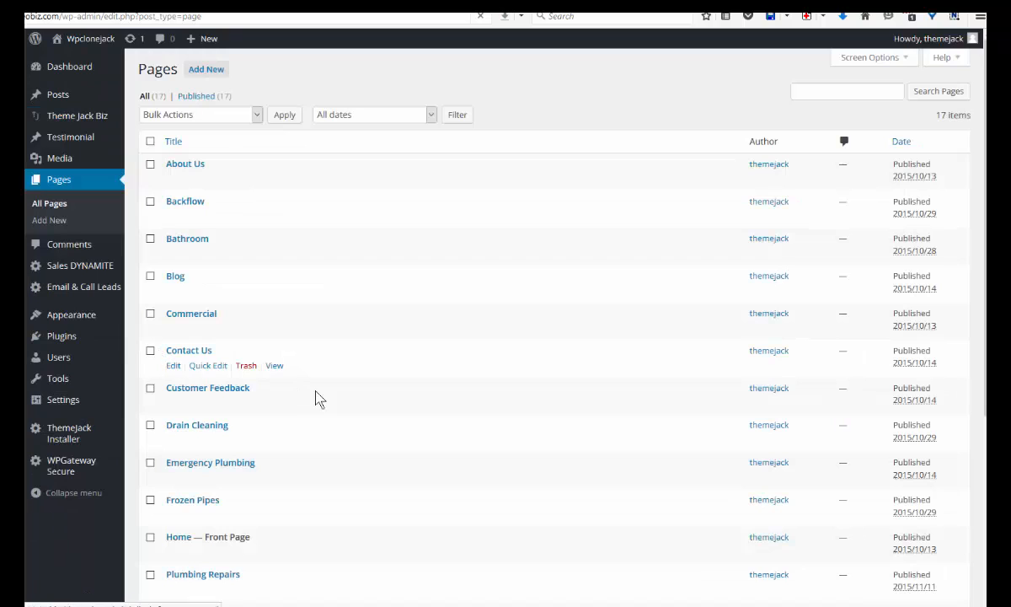
pyautogui.moveTo(172, 443)
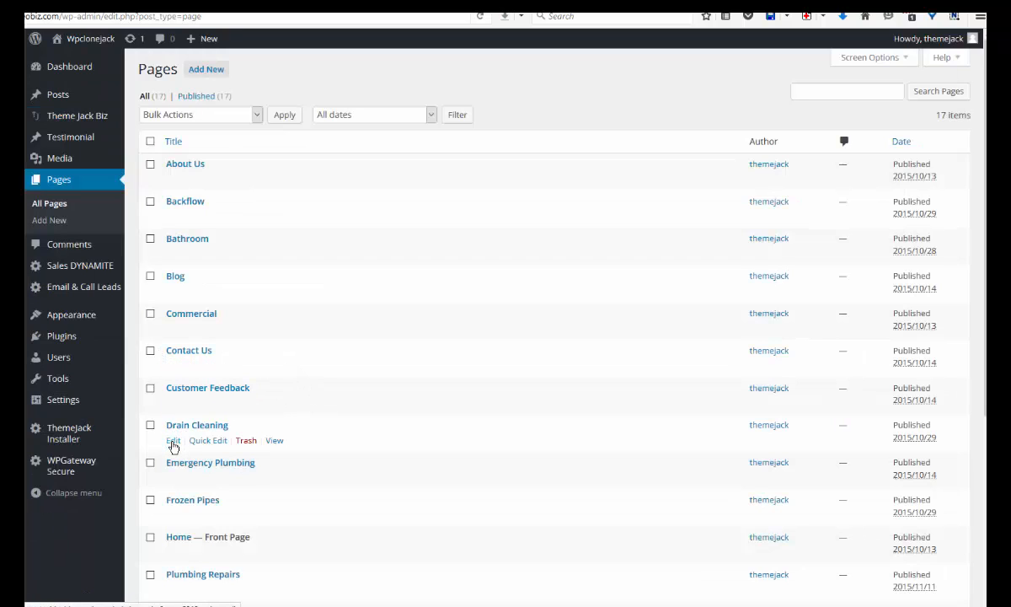
pyautogui.click(172, 441)
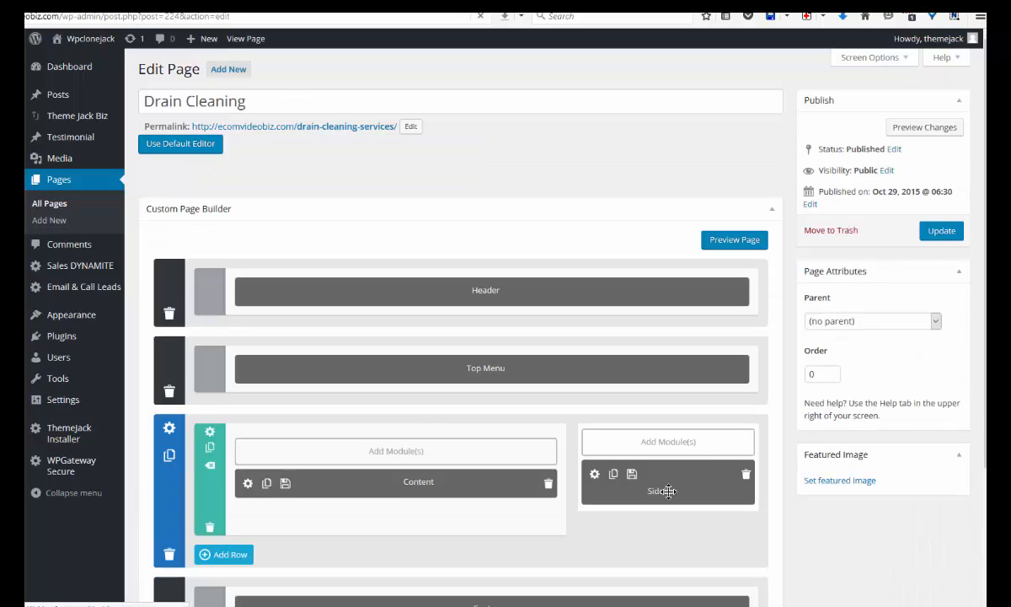
pyautogui.click(595, 475)
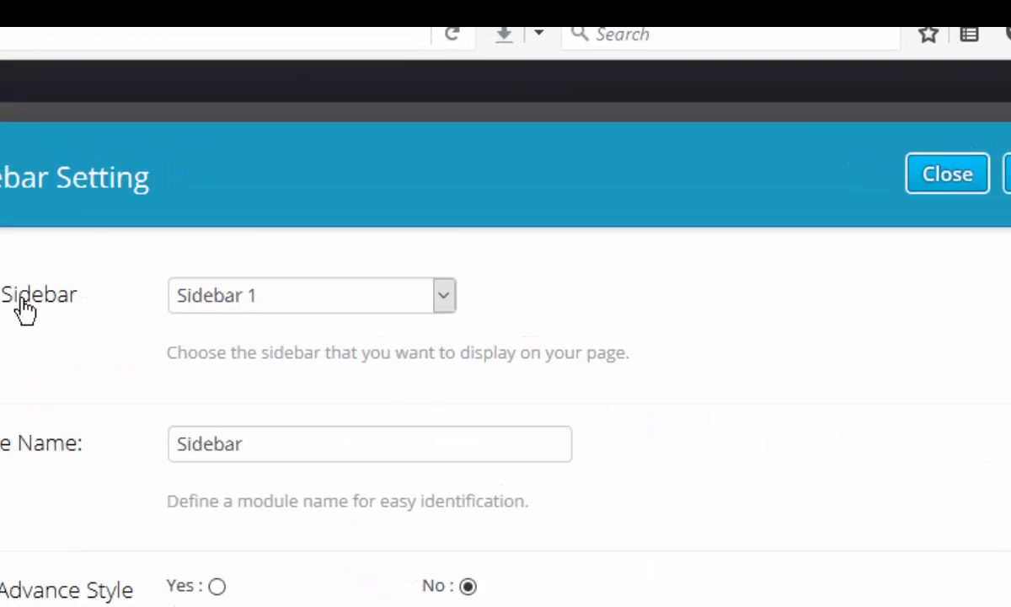
pyautogui.click(444, 296)
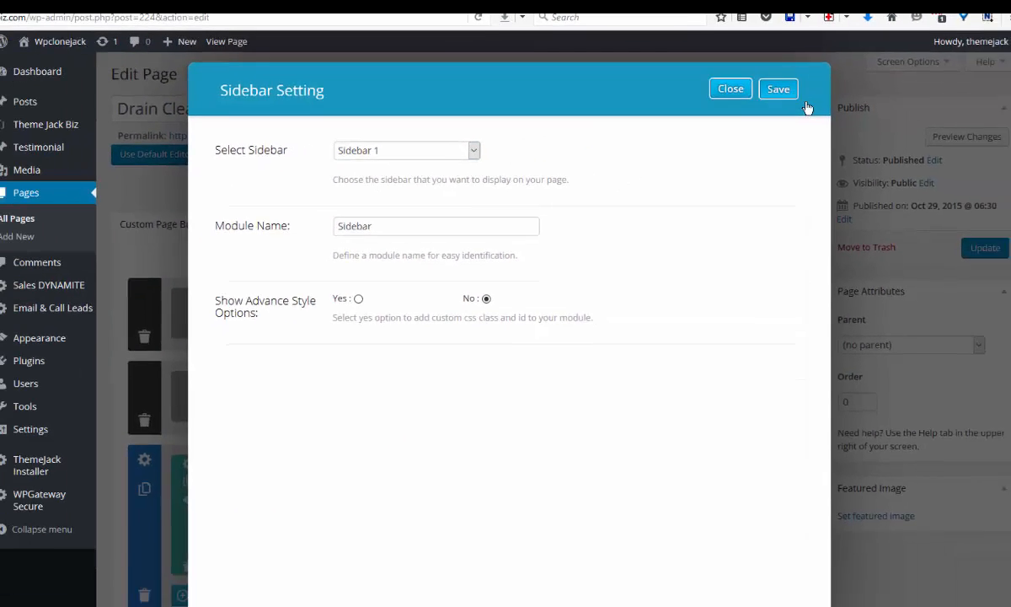
pyautogui.click(941, 146)
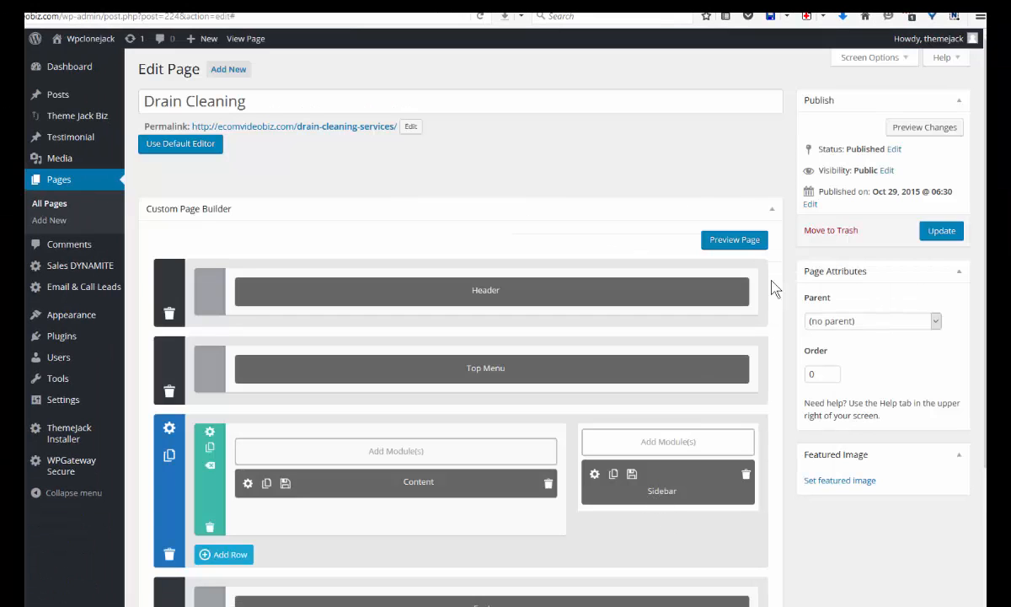
pyautogui.click(893, 126)
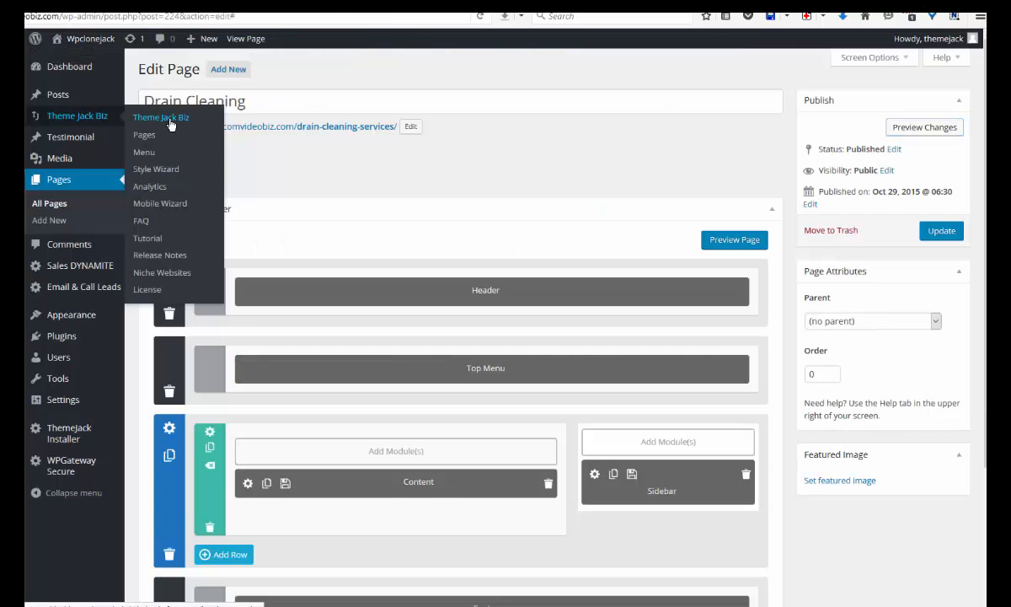
# Step: Leave the page editor for the theme's Post settings, select Sidebar 1 as the post sidebar and submit the settings
pyautogui.click(169, 121)
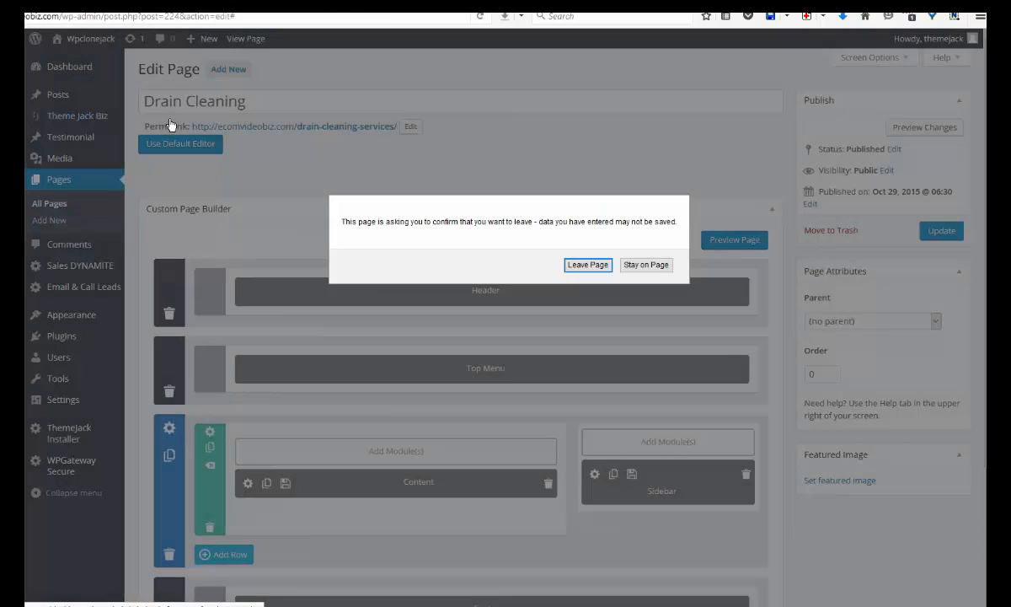
pyautogui.click(588, 265)
pyautogui.click(155, 224)
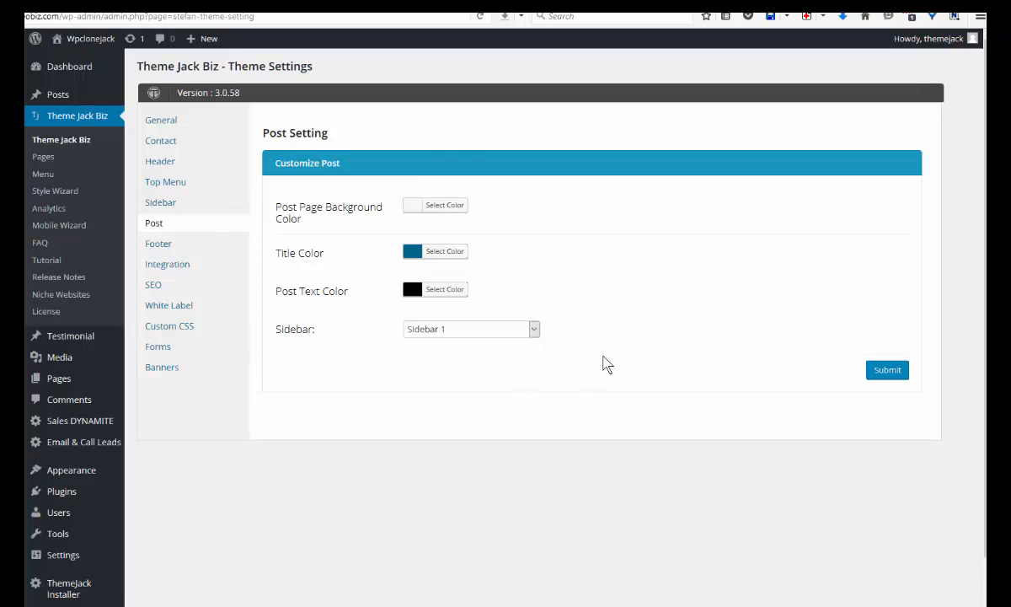
pyautogui.click(534, 329)
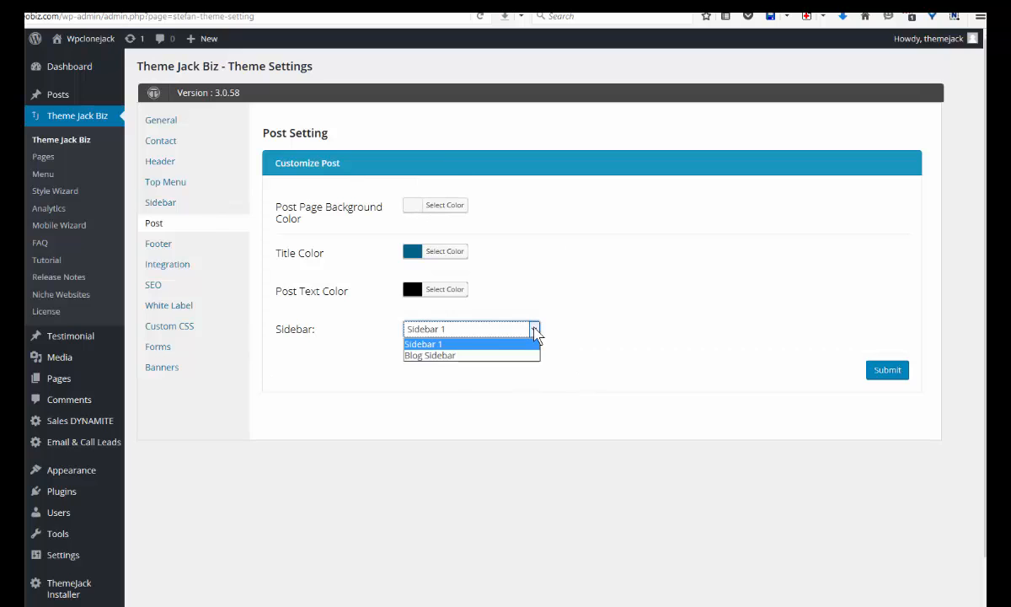
pyautogui.click(534, 342)
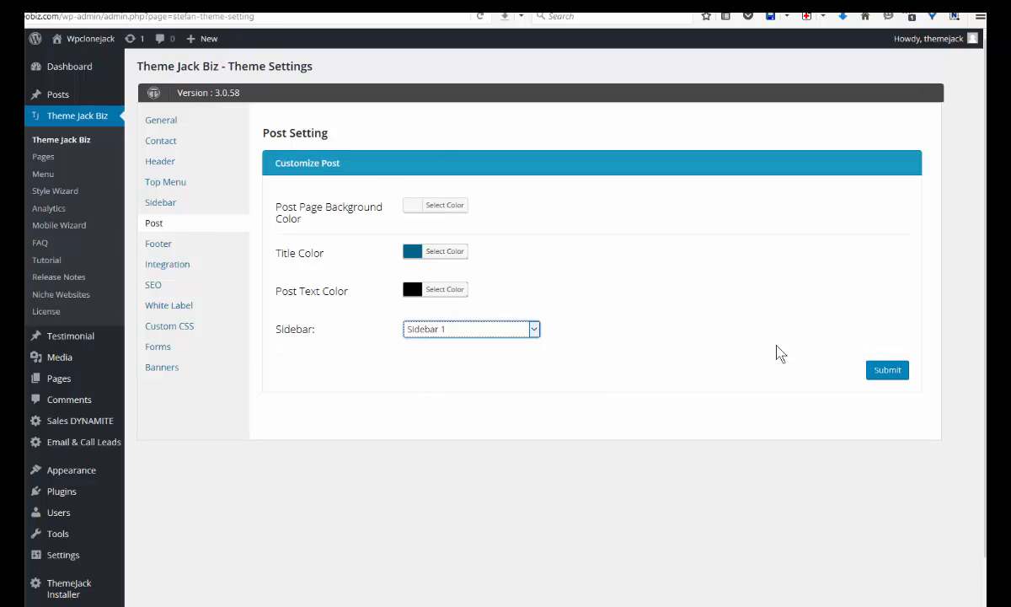
pyautogui.click(903, 371)
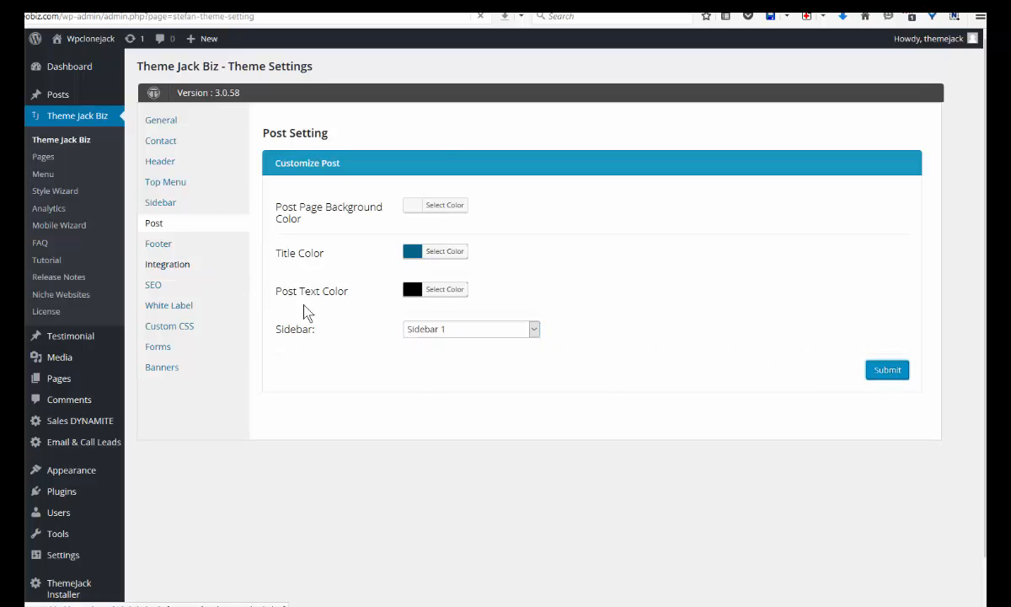
# Step: Open the theme's Footer settings and check the footer of the Residential page on the live site
pyautogui.click(158, 246)
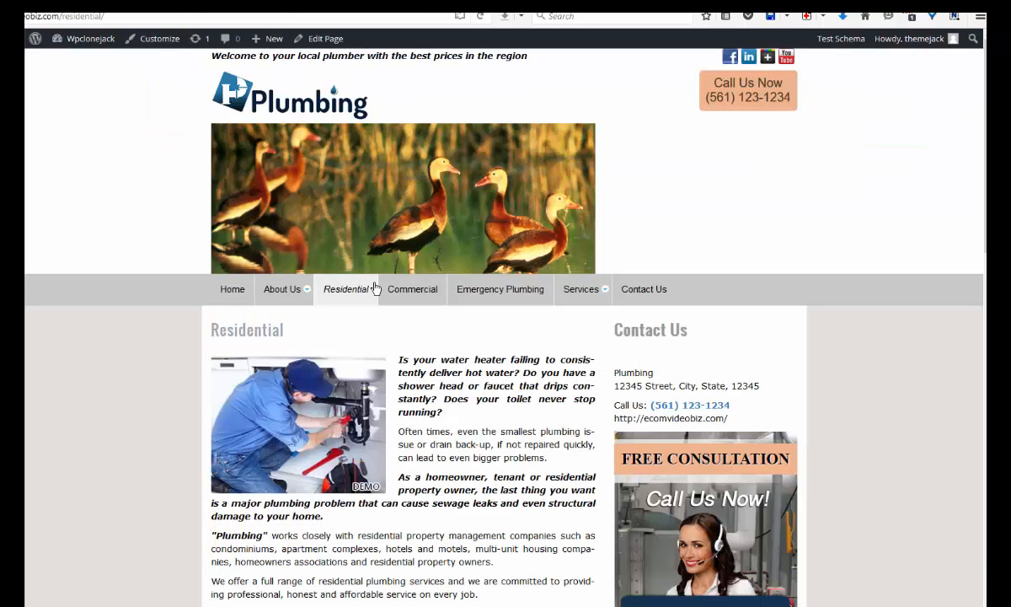
pyautogui.scroll(-15, 467, 334)
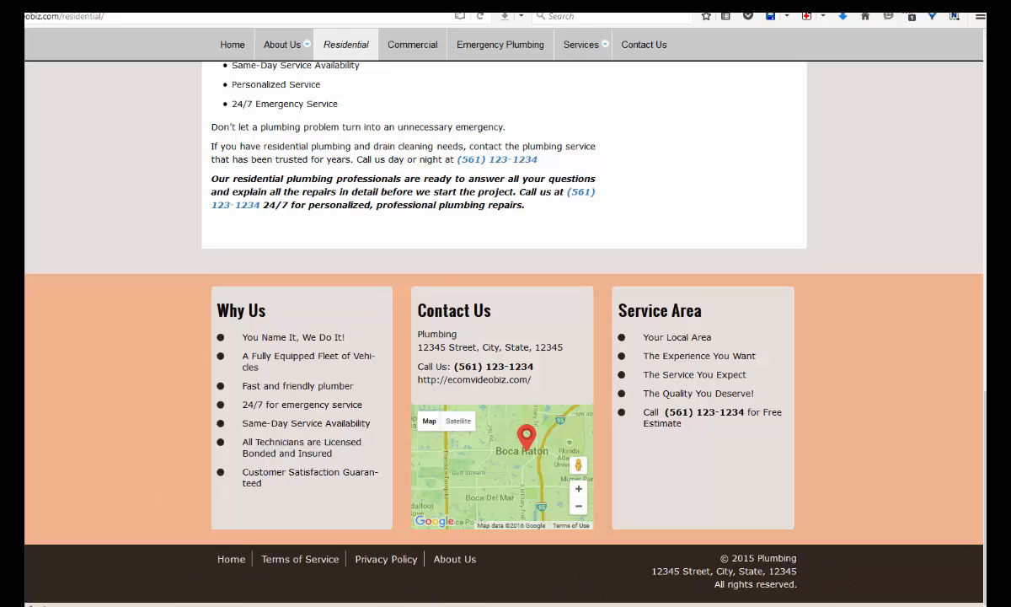
pyautogui.hotkey('ctrl', 'Tab')
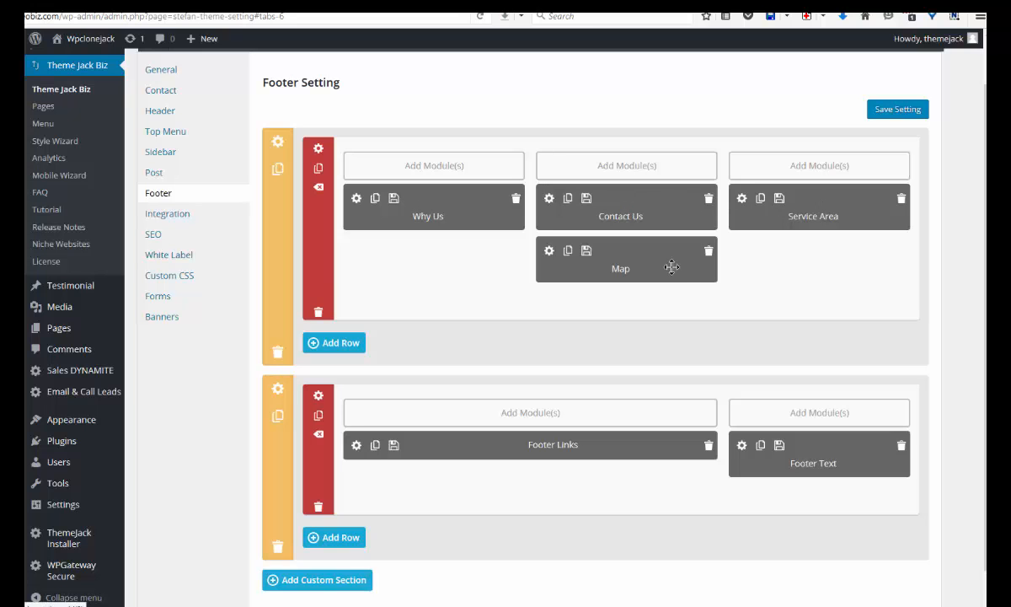
# Step: Open the footer Map module's settings, review its center address and map, and set Mouse Wheel Zoom to On
pyautogui.click(549, 251)
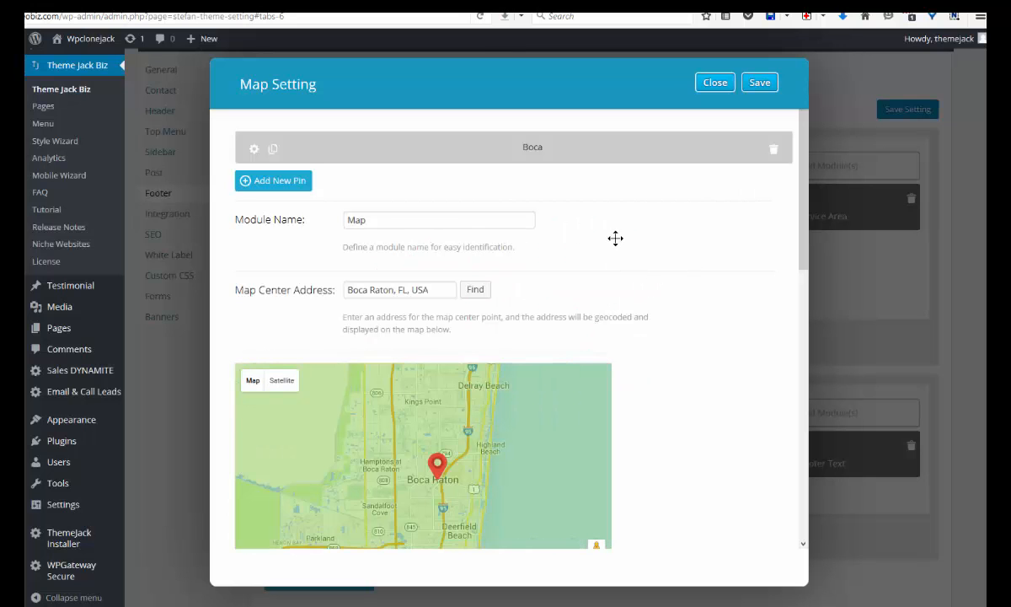
pyautogui.scroll(-2, 594, 273)
pyautogui.scroll(2, 582, 228)
pyautogui.scroll(-2, 546, 384)
pyautogui.scroll(-2, 630, 382)
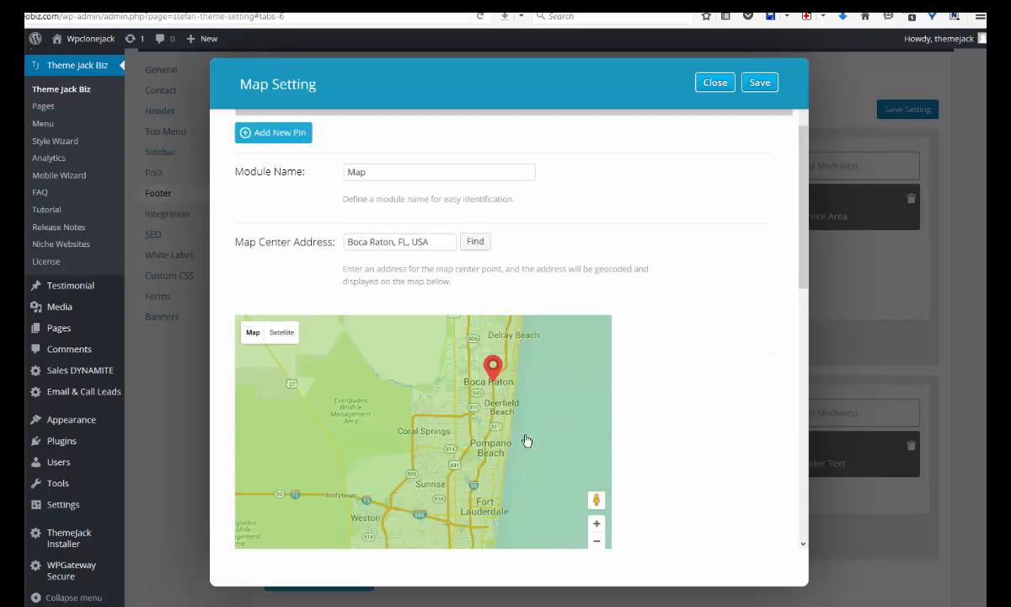
pyautogui.scroll(-2, 478, 438)
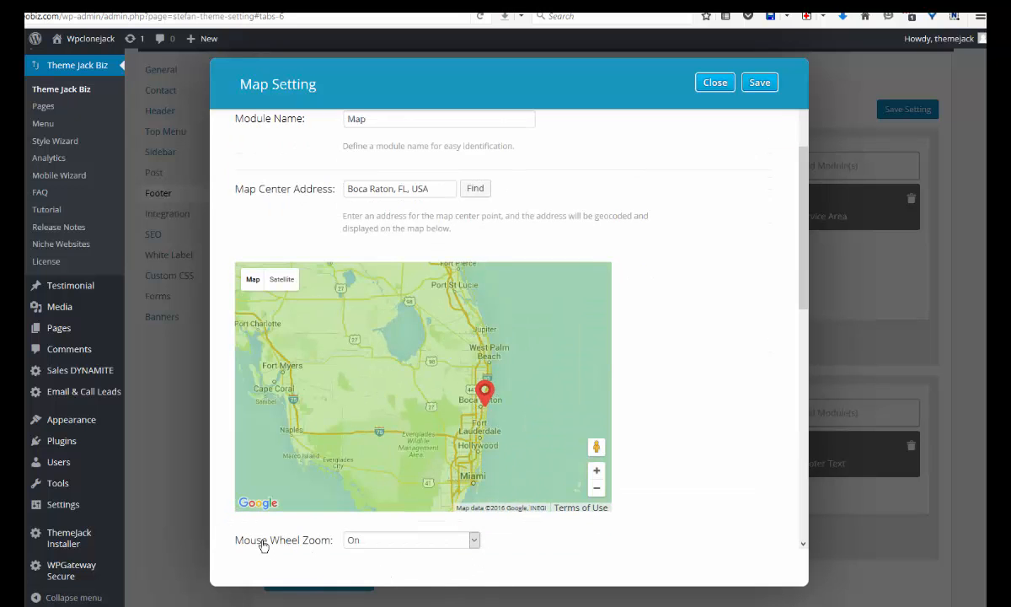
pyautogui.click(476, 544)
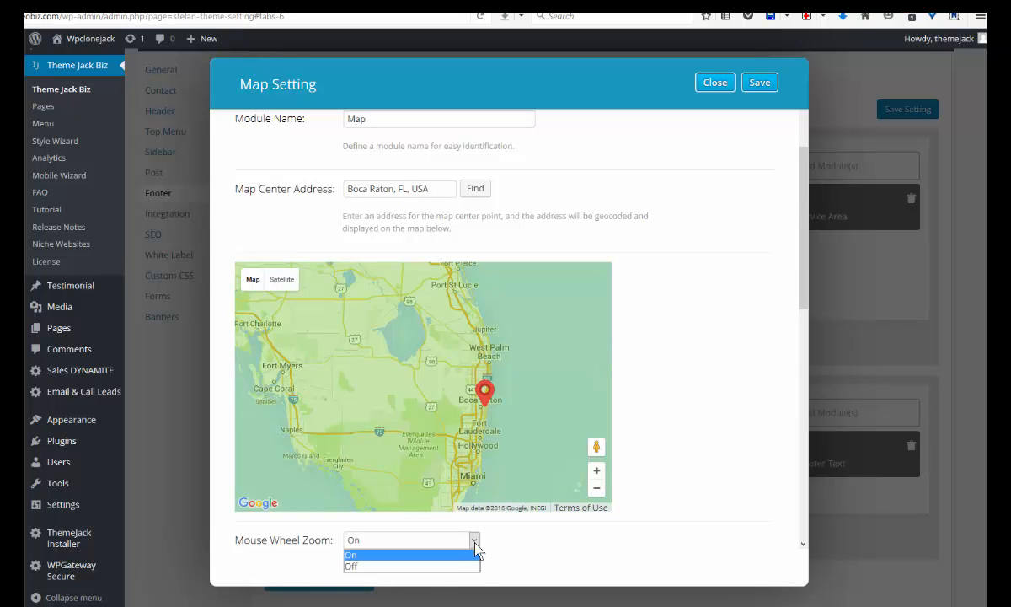
pyautogui.click(402, 560)
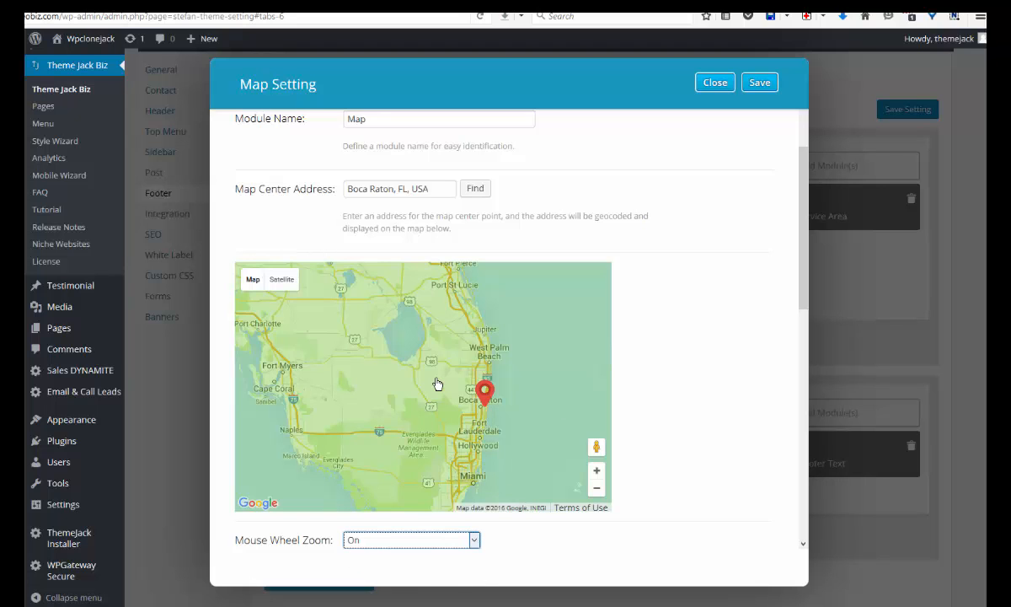
# Step: Test wheel zooming and panning on the Map module's preview around the Boca Raton pin
pyautogui.scroll(1, 437, 384)
pyautogui.scroll(-1, 436, 385)
pyautogui.scroll(-1, 472, 388)
pyautogui.scroll(3, 487, 414)
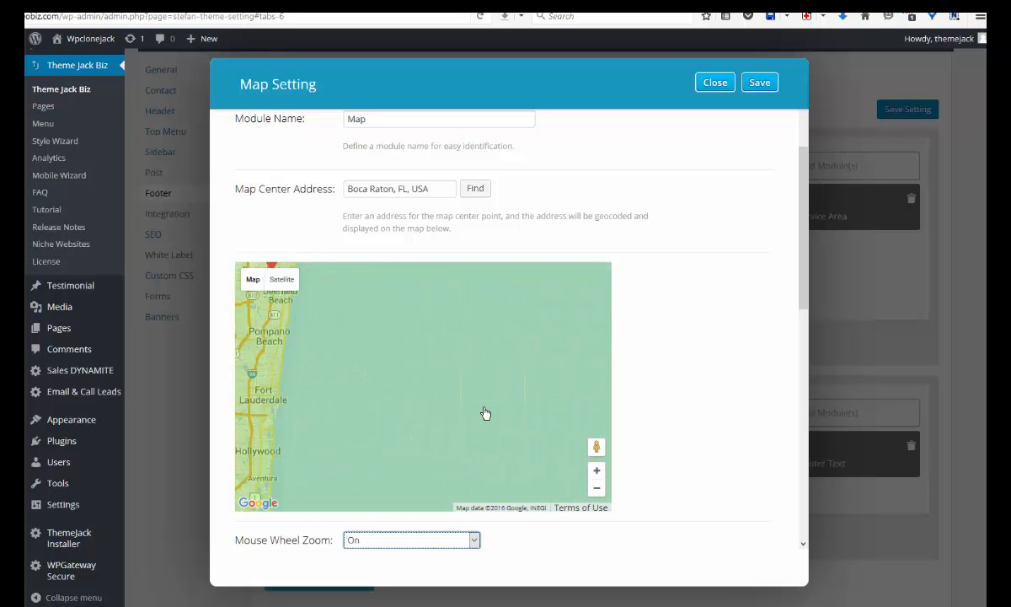
pyautogui.moveTo(447, 375)
pyautogui.mouseDown()
pyautogui.moveTo(481, 423)
pyautogui.moveTo(452, 443)
pyautogui.moveTo(454, 460)
pyautogui.moveTo(453, 431)
pyautogui.moveTo(473, 416)
pyautogui.mouseUp()
pyautogui.scroll(1, 436, 430)
pyautogui.scroll(1, 448, 450)
pyautogui.scroll(1, 481, 432)
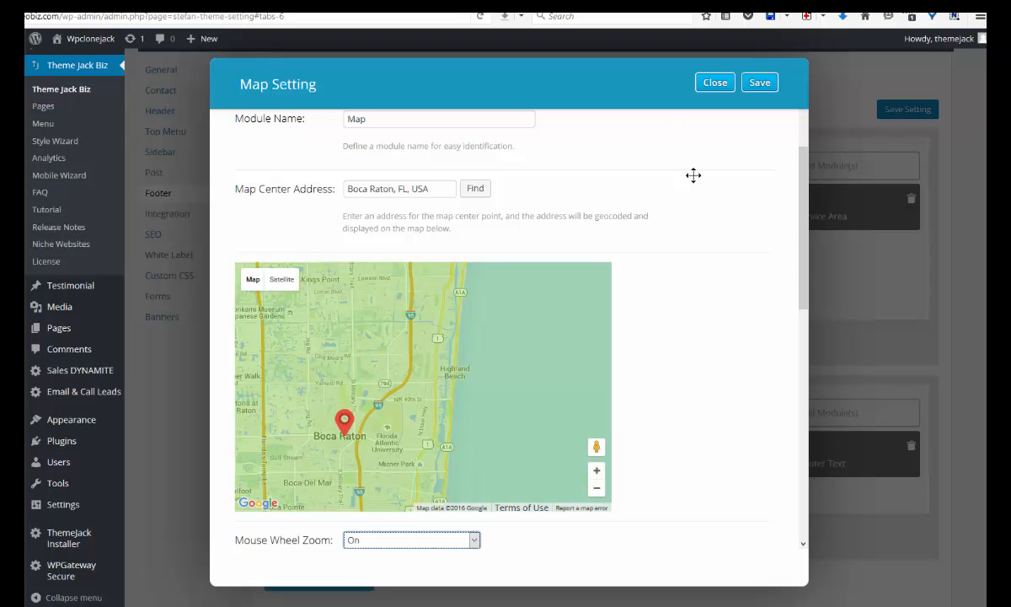
pyautogui.moveTo(807, 265); pyautogui.dragTo(813, 209)
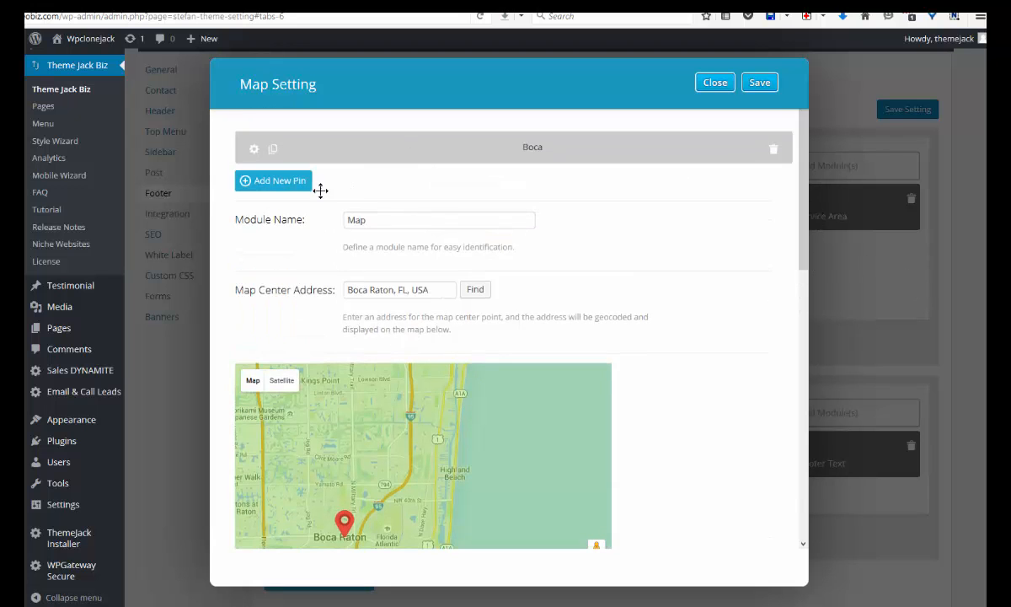
# Step: Review the Boca map pin's content, title and address settings, insert the pin and save the Map module
pyautogui.click(254, 152)
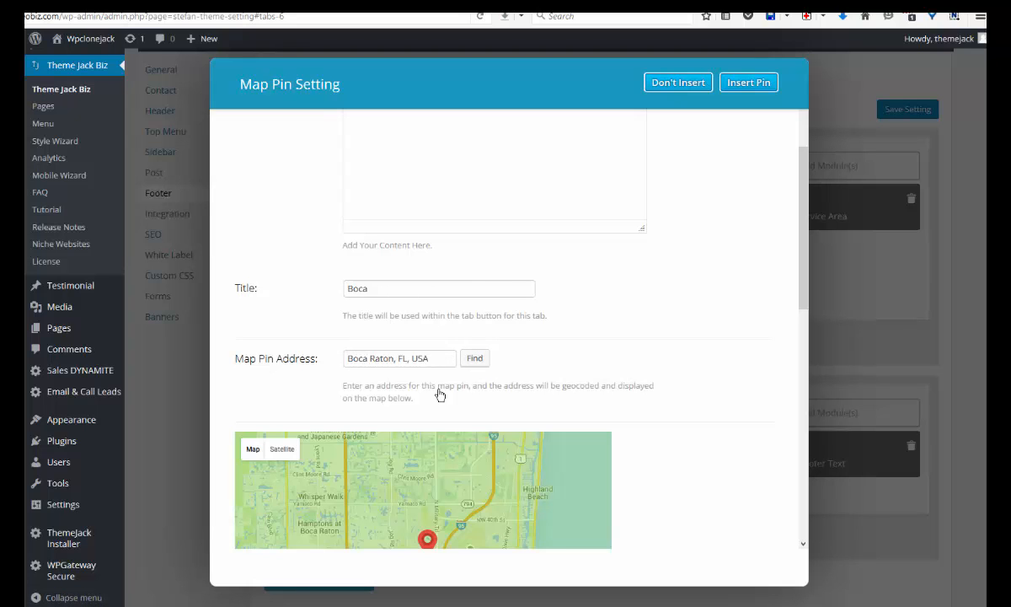
pyautogui.scroll(3, 728, 226)
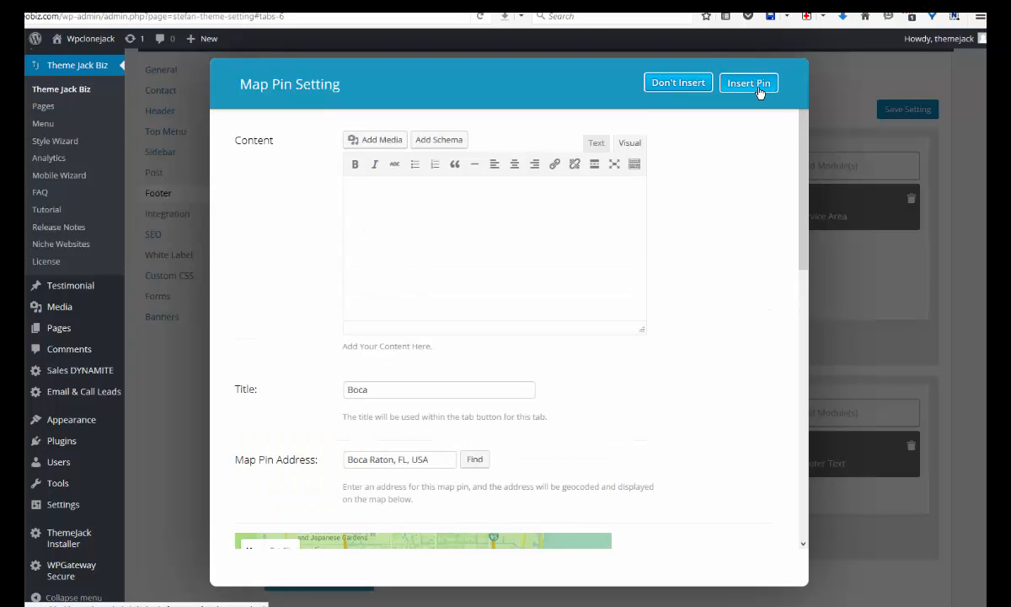
pyautogui.click(758, 86)
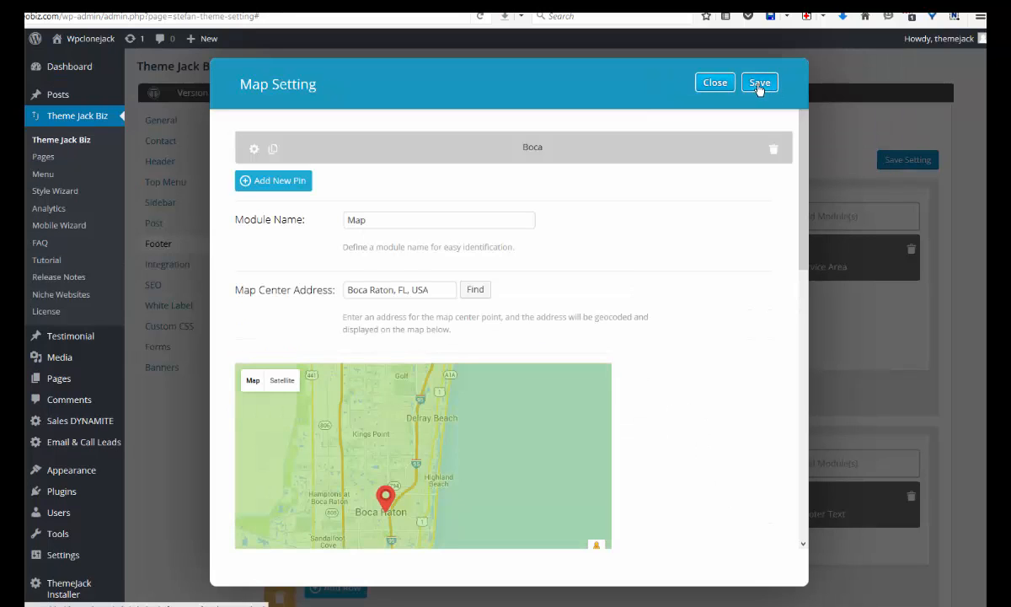
pyautogui.click(760, 85)
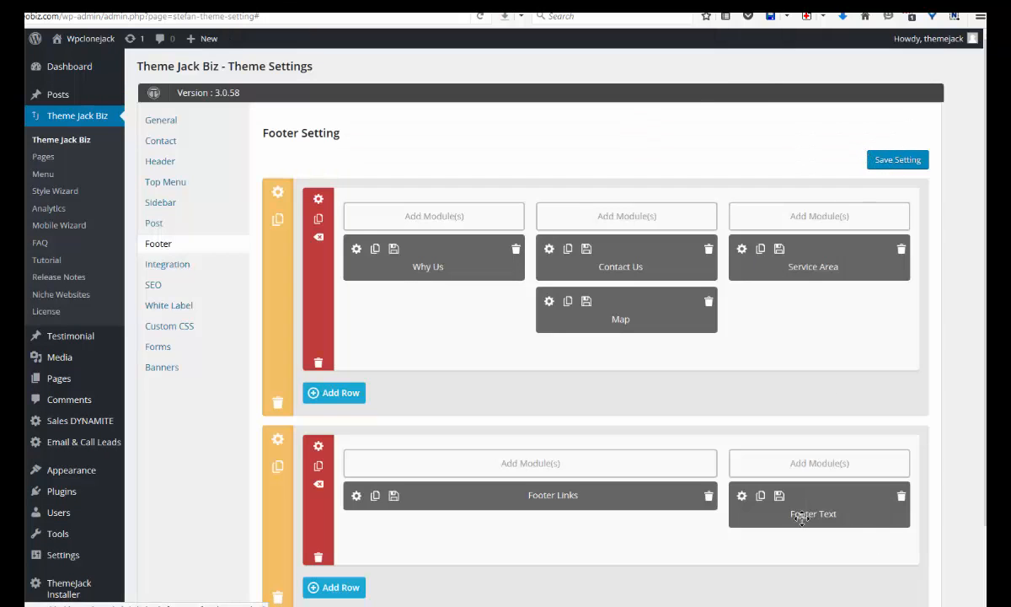
# Step: Review the Footer Text module's content and the Footer Links module's color and orientation settings, saving each module
pyautogui.click(741, 497)
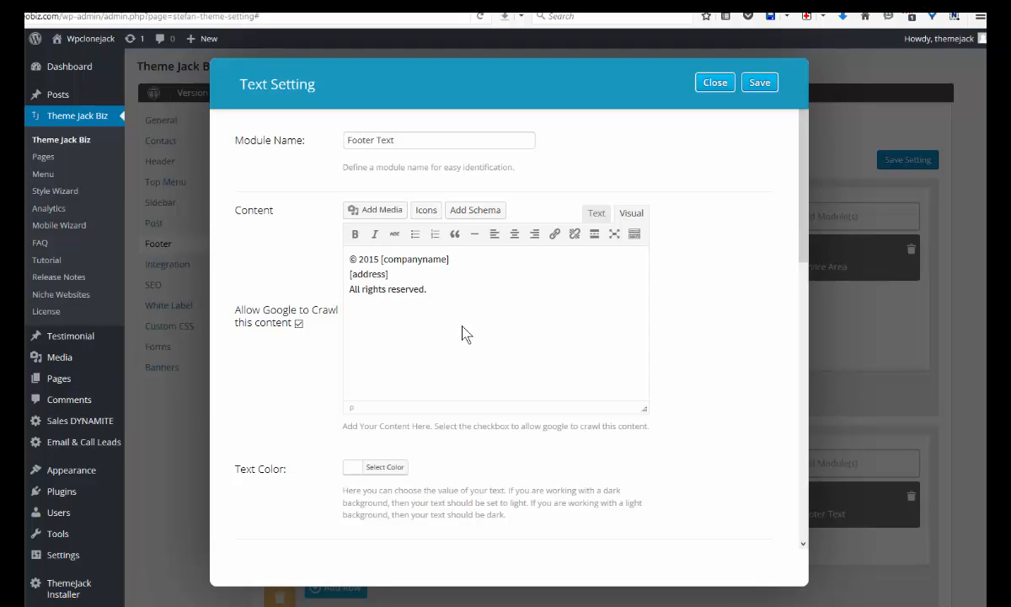
pyautogui.scroll(-3, 477, 357)
pyautogui.scroll(3, 492, 354)
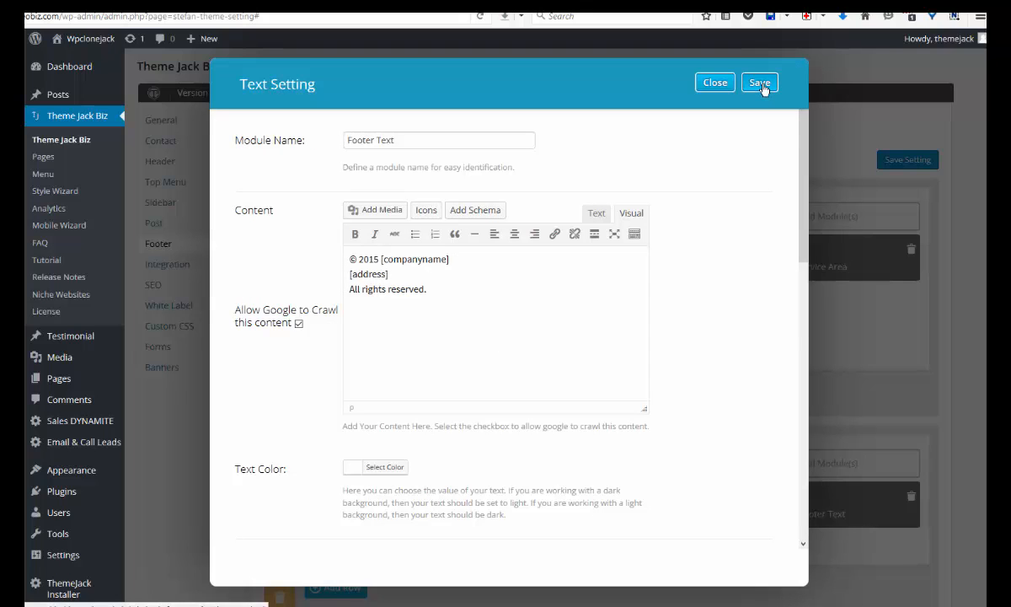
pyautogui.click(762, 84)
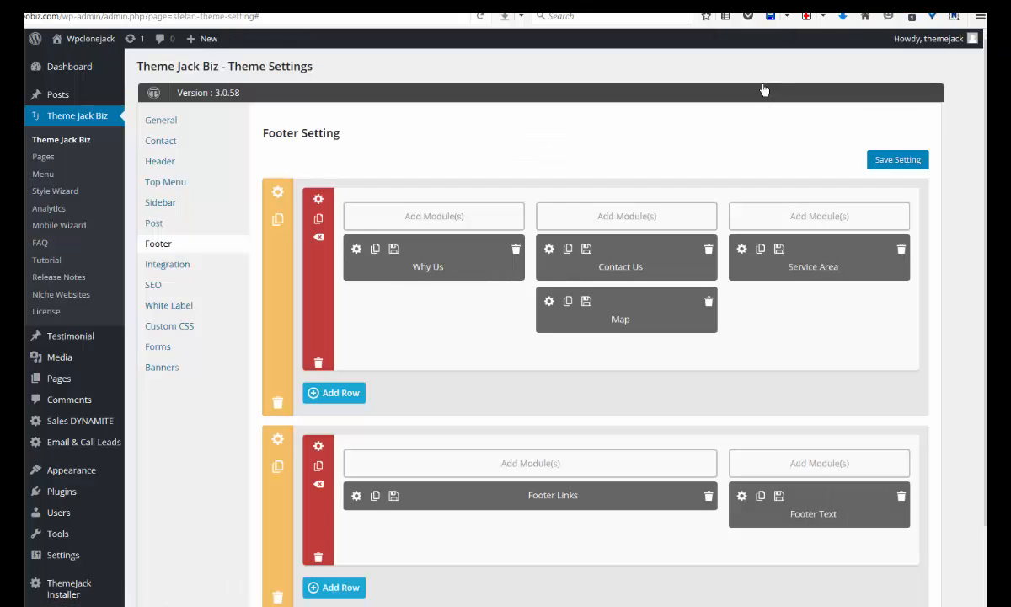
pyautogui.click(356, 497)
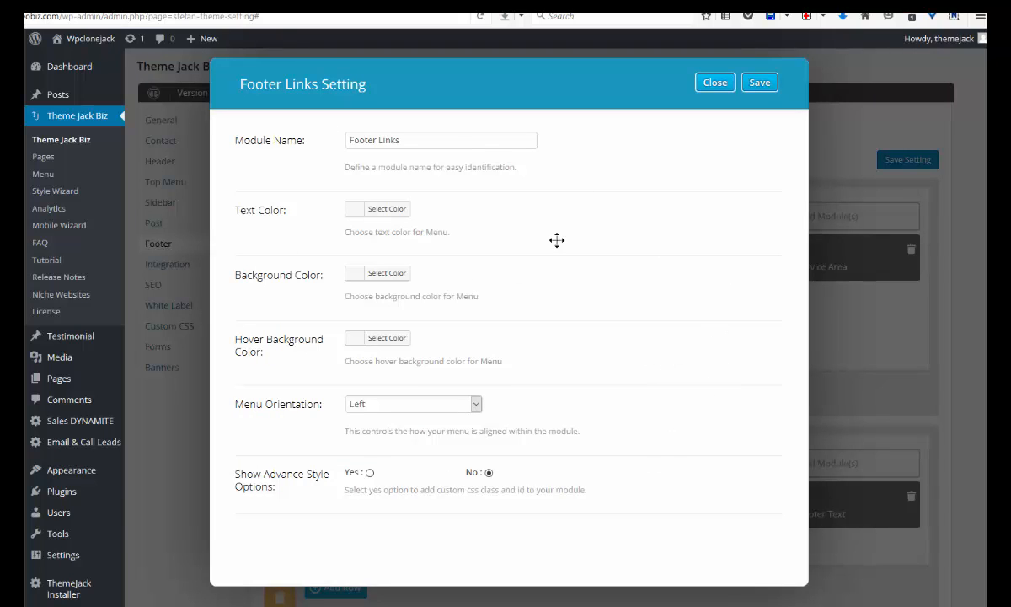
pyautogui.click(759, 83)
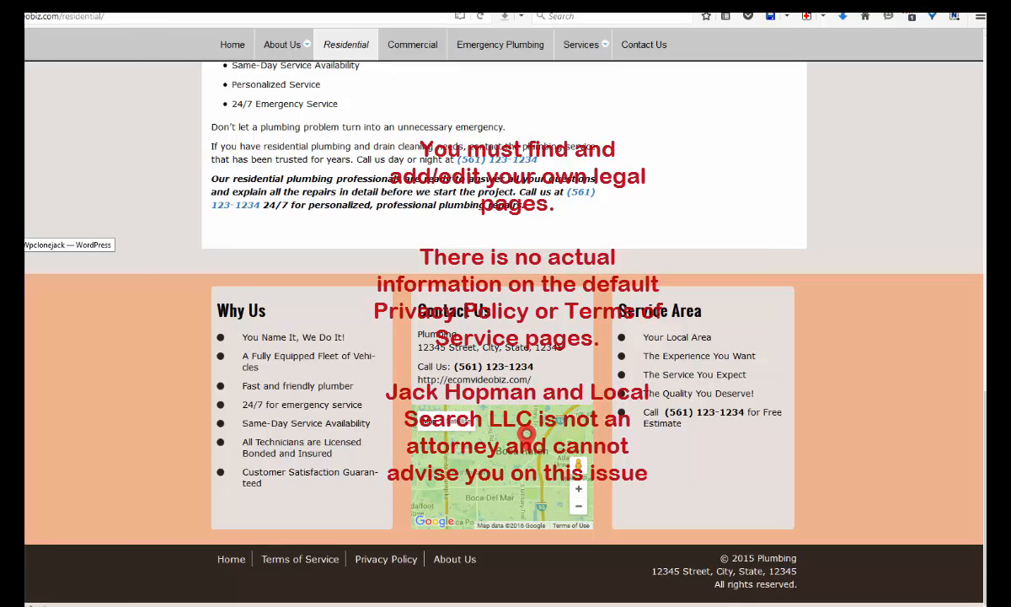
# Step: Open the theme's Integration settings and review the Aweber, Get Response and Google reCAPTCHA sections
pyautogui.click(13, 227)
pyautogui.scroll(5, 253, 269)
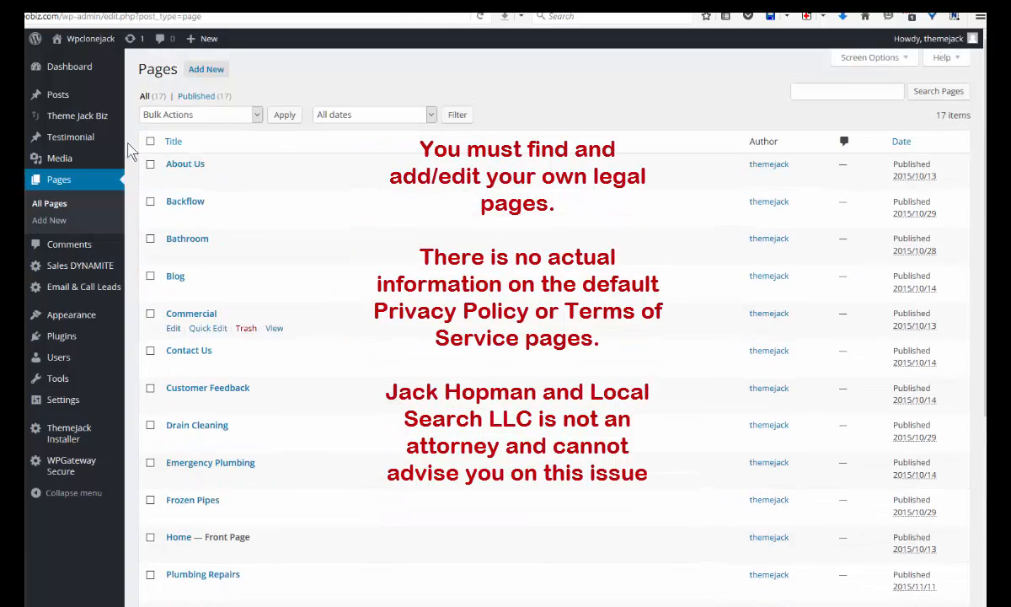
pyautogui.moveTo(101, 122)
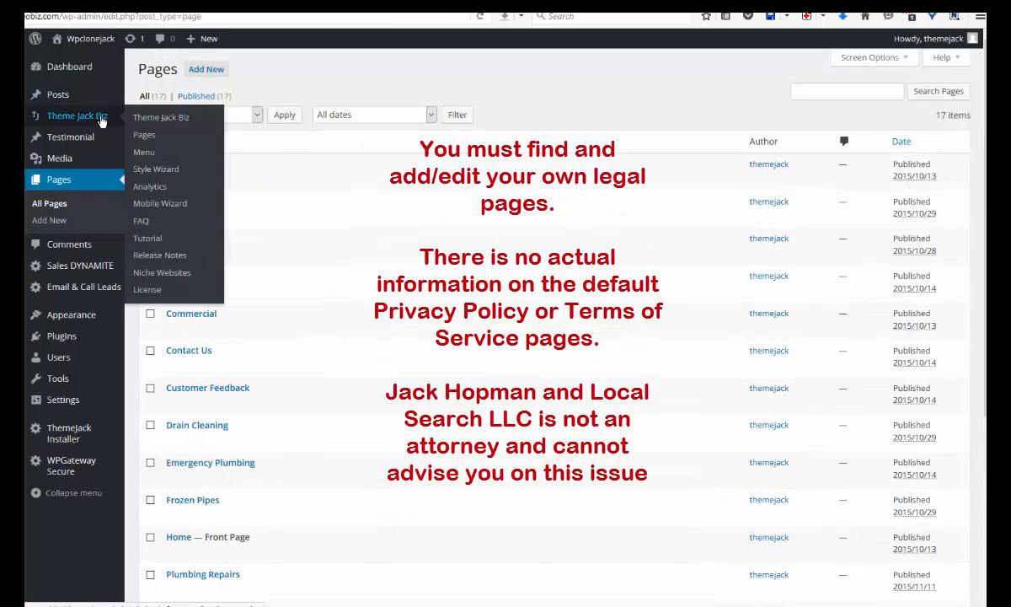
pyautogui.click(167, 122)
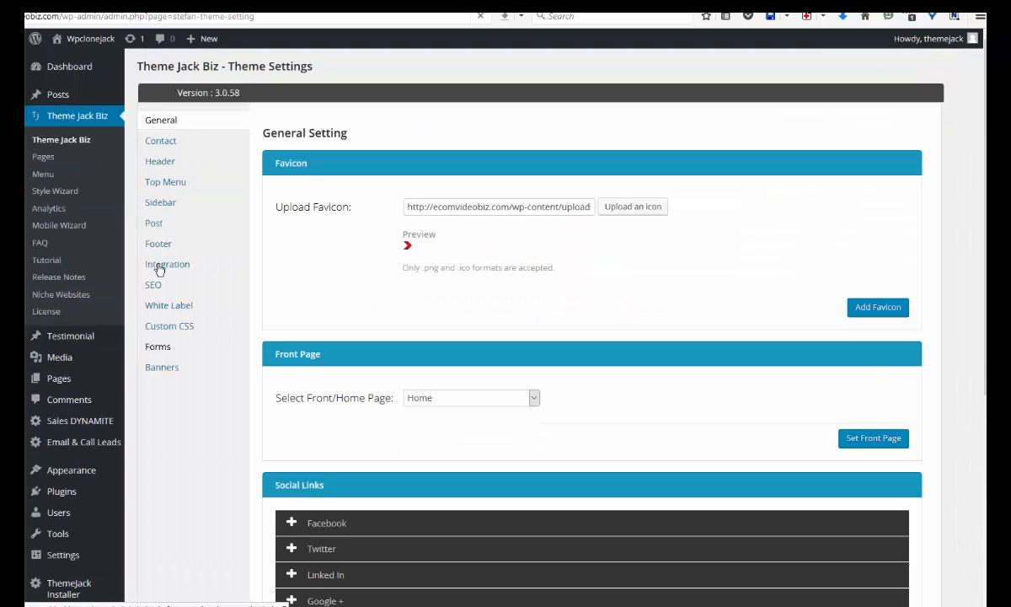
pyautogui.click(159, 266)
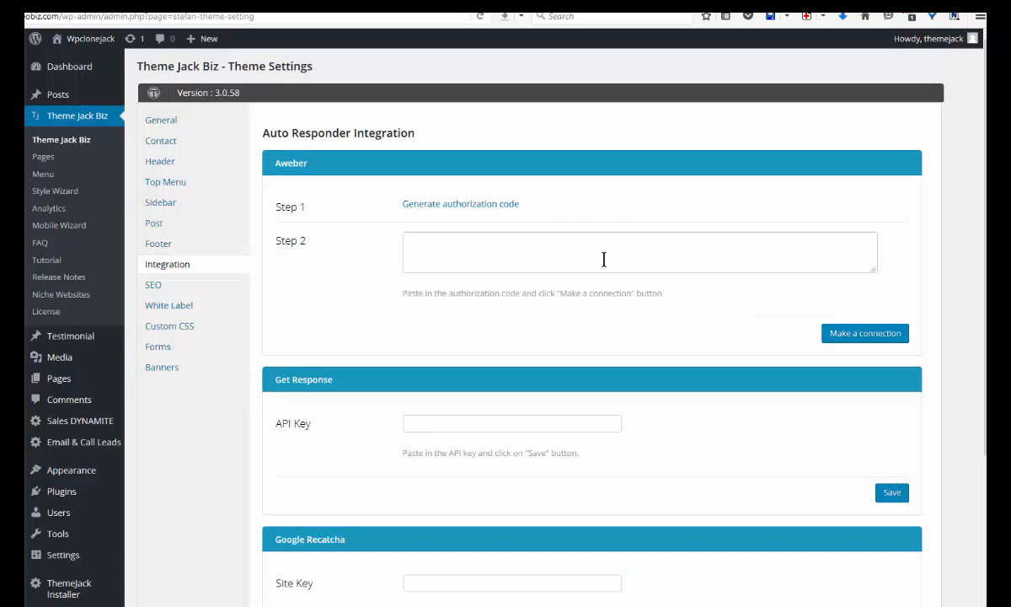
pyautogui.scroll(-3, 596, 245)
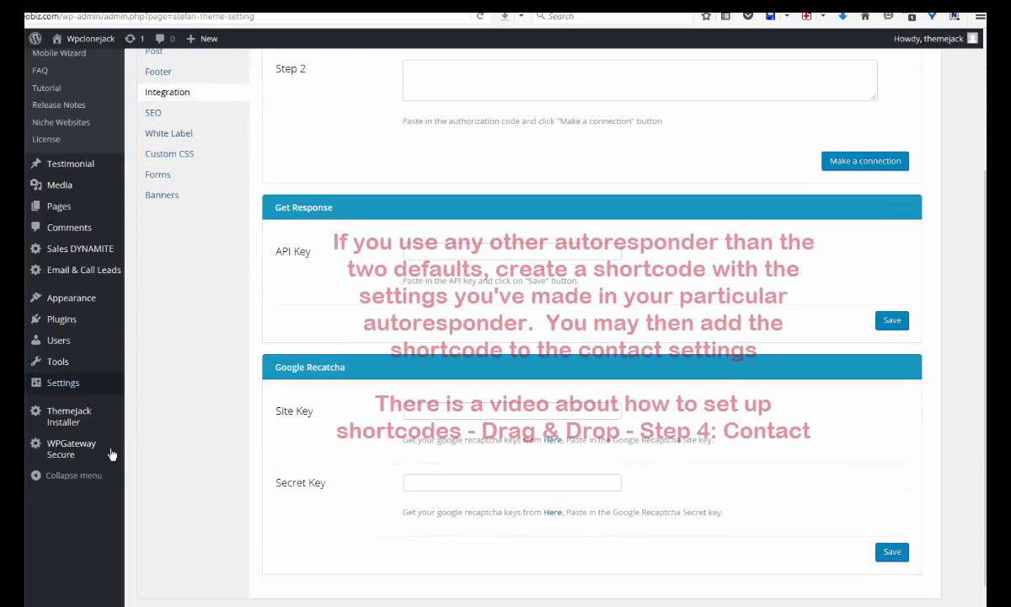
pyautogui.scroll(3, 188, 469)
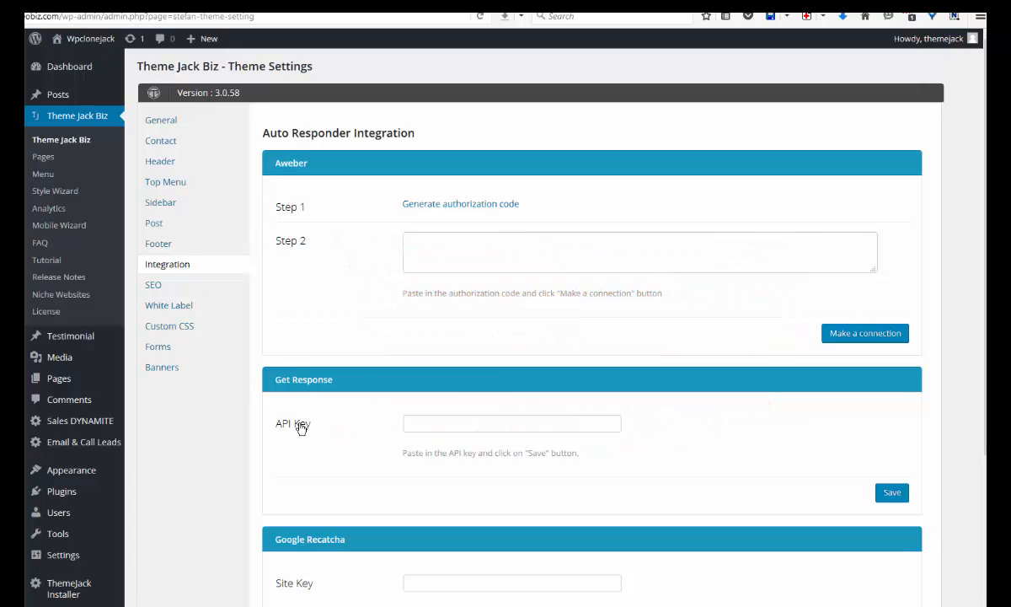
pyautogui.scroll(-4, 301, 427)
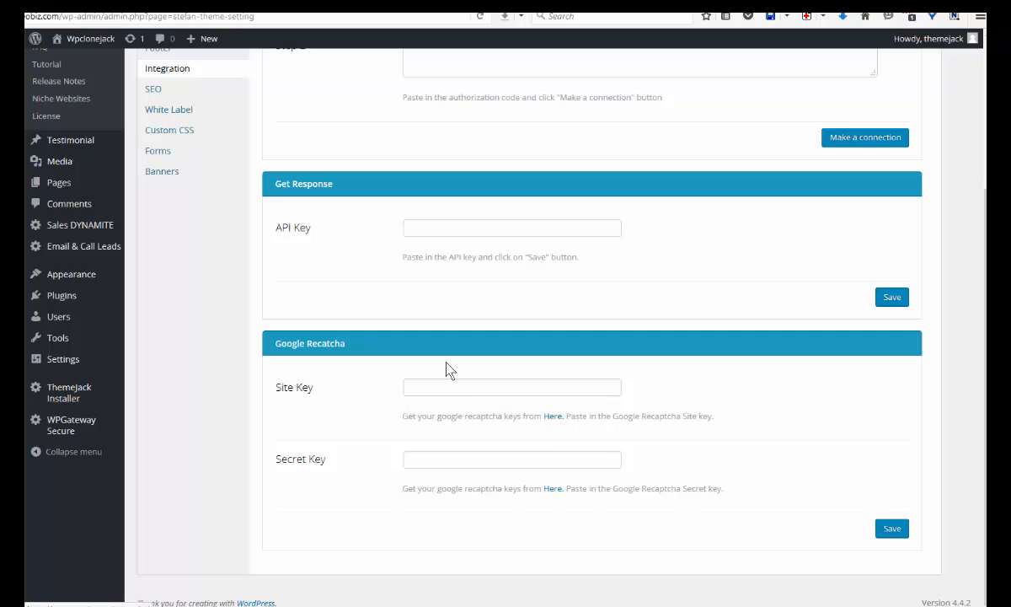
pyautogui.scroll(4, 438, 418)
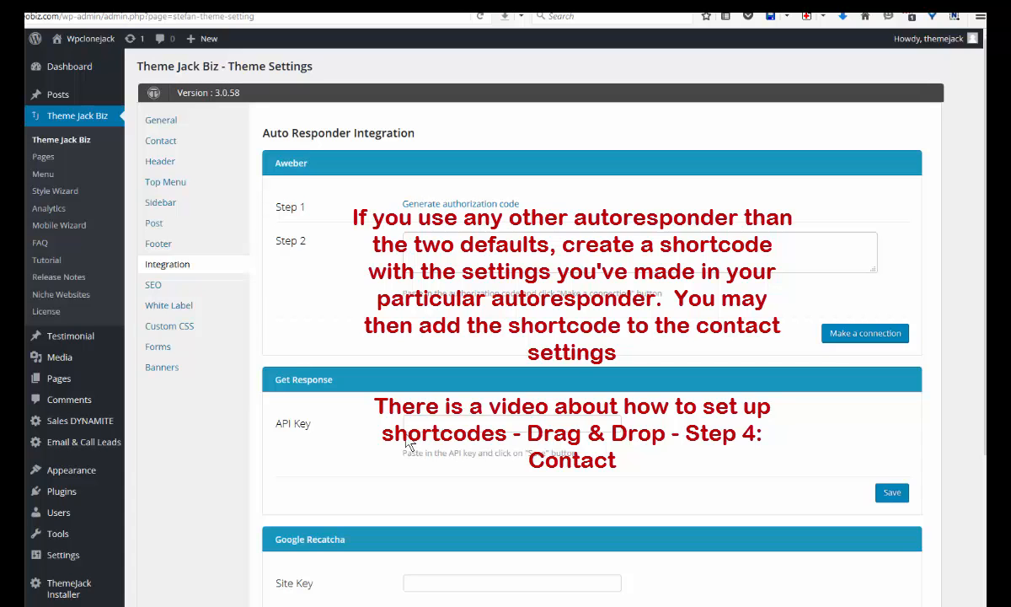
# Step: Open the theme's Contact settings and examine the name and content fields for adding a custom shortcode
pyautogui.click(162, 146)
pyautogui.scroll(-5, 580, 364)
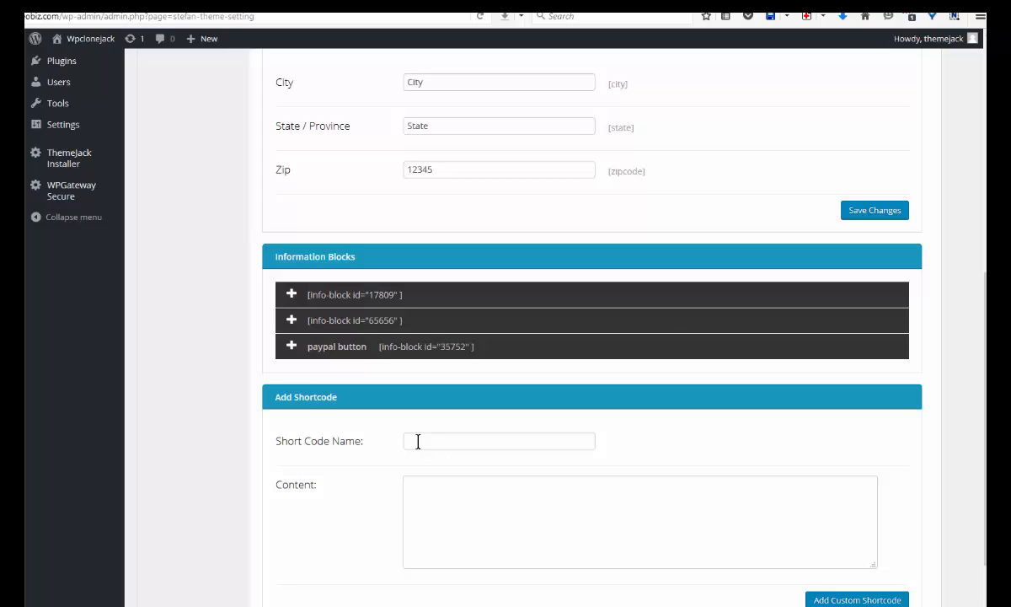
pyautogui.click(414, 485)
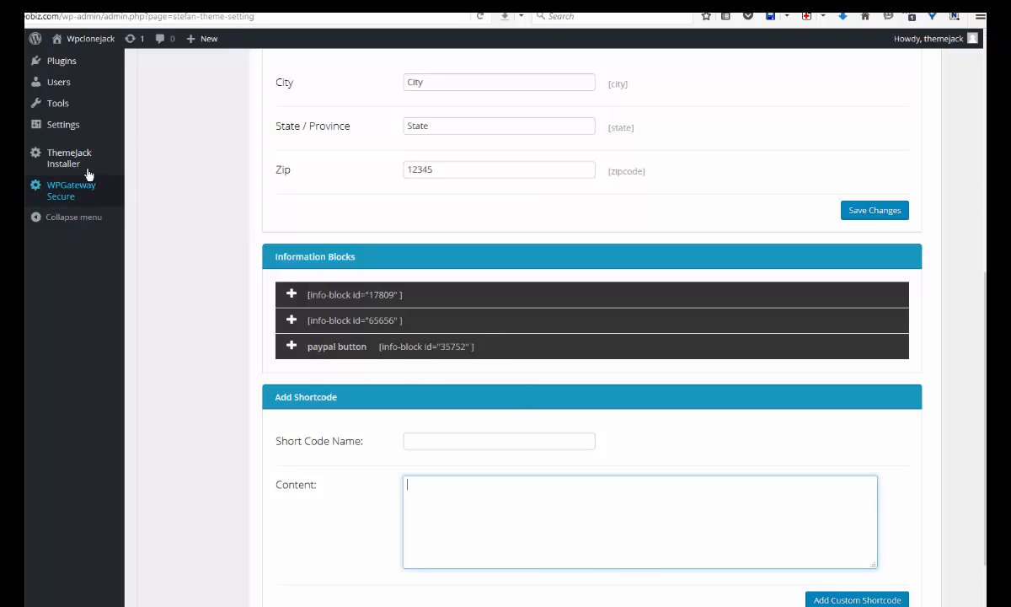
# Step: Open the theme's SEO settings and review the meta description, keywords, site title, tagline and custom meta tags fields
pyautogui.moveTo(80, 94)
pyautogui.scroll(5, 84, 118)
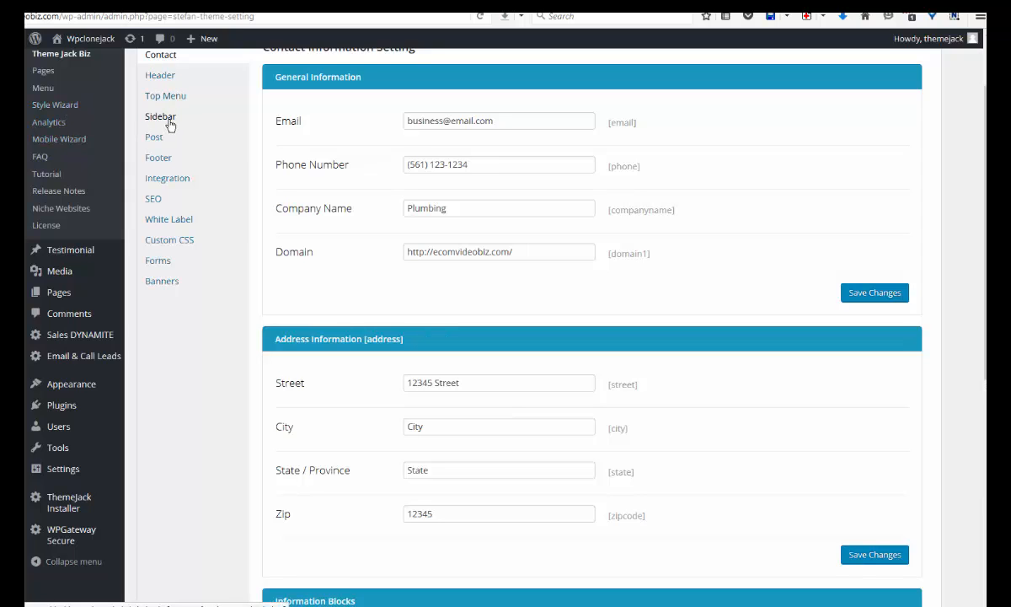
pyautogui.click(153, 202)
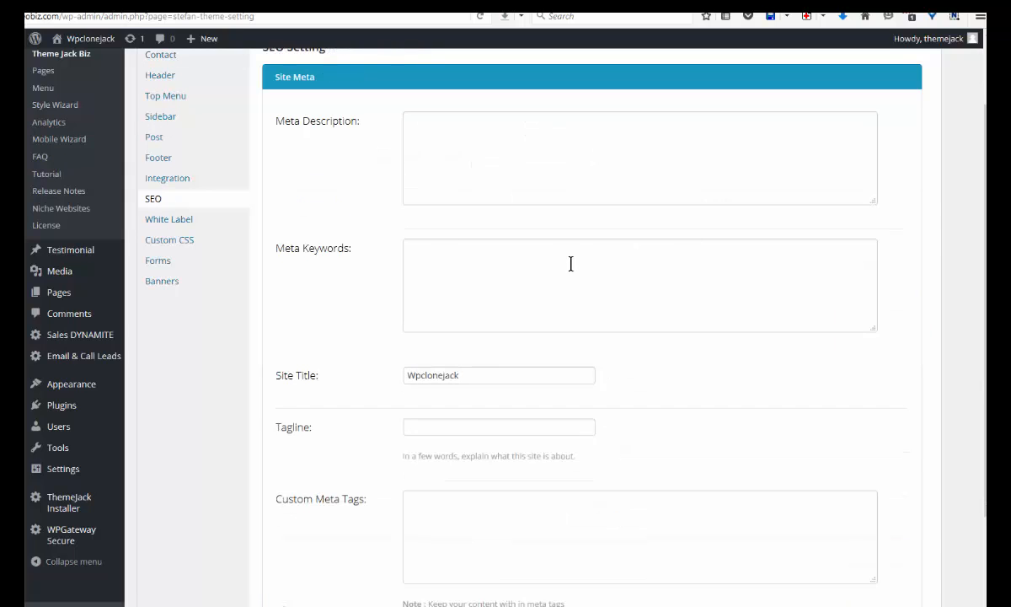
pyautogui.scroll(2, 572, 264)
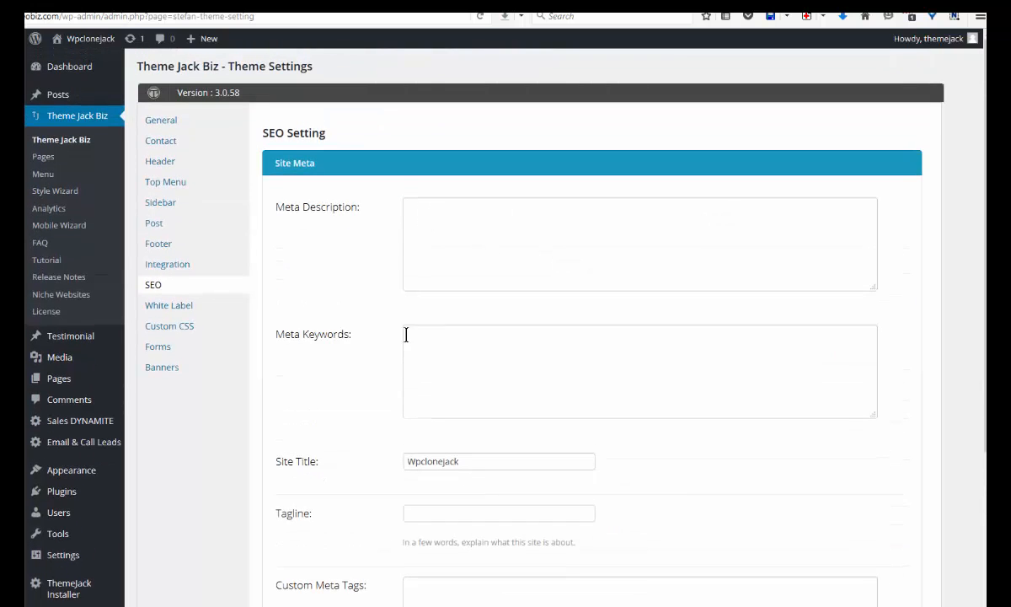
pyautogui.scroll(-3, 506, 358)
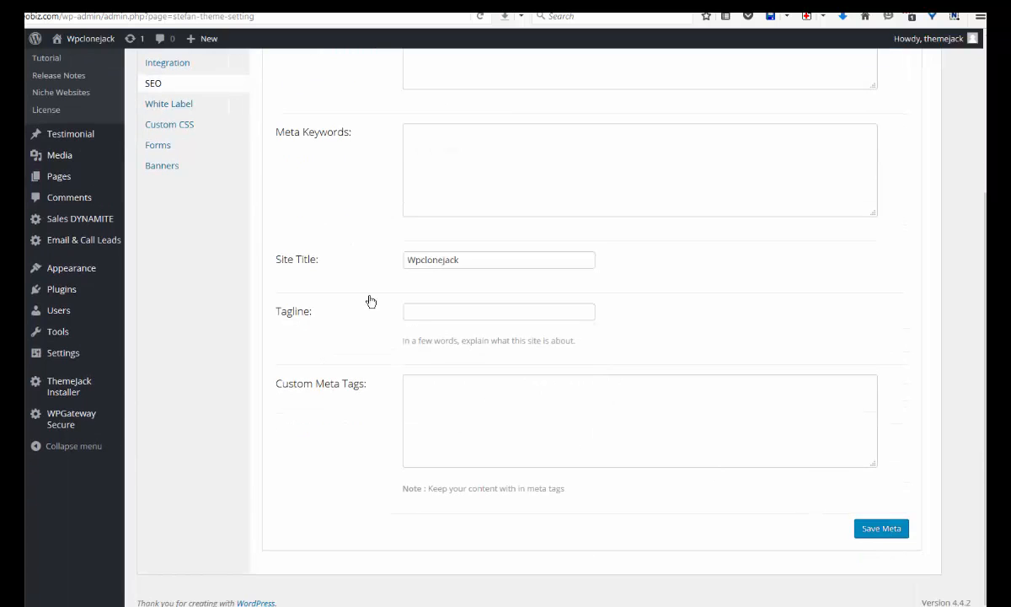
# Step: Review the theme's White Label, Custom CSS and Forms settings
pyautogui.click(162, 105)
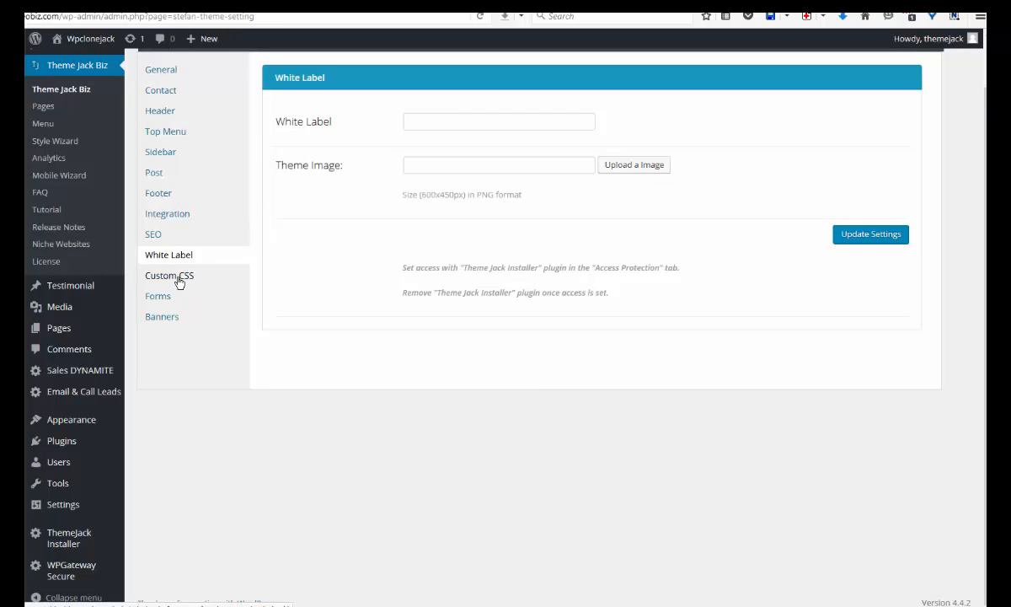
pyautogui.scroll(1, 876, 226)
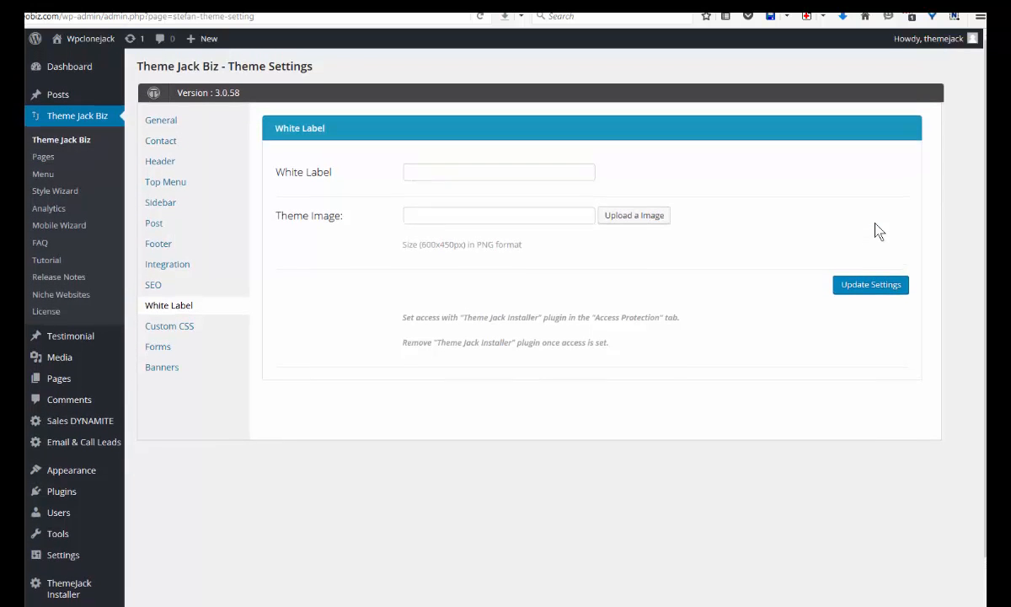
pyautogui.click(164, 331)
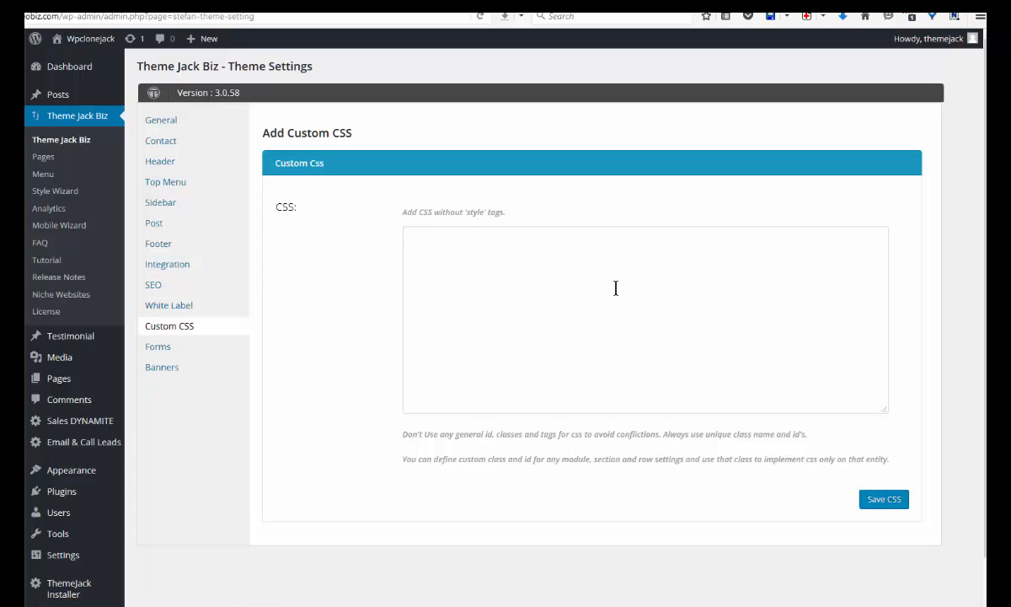
pyautogui.click(160, 346)
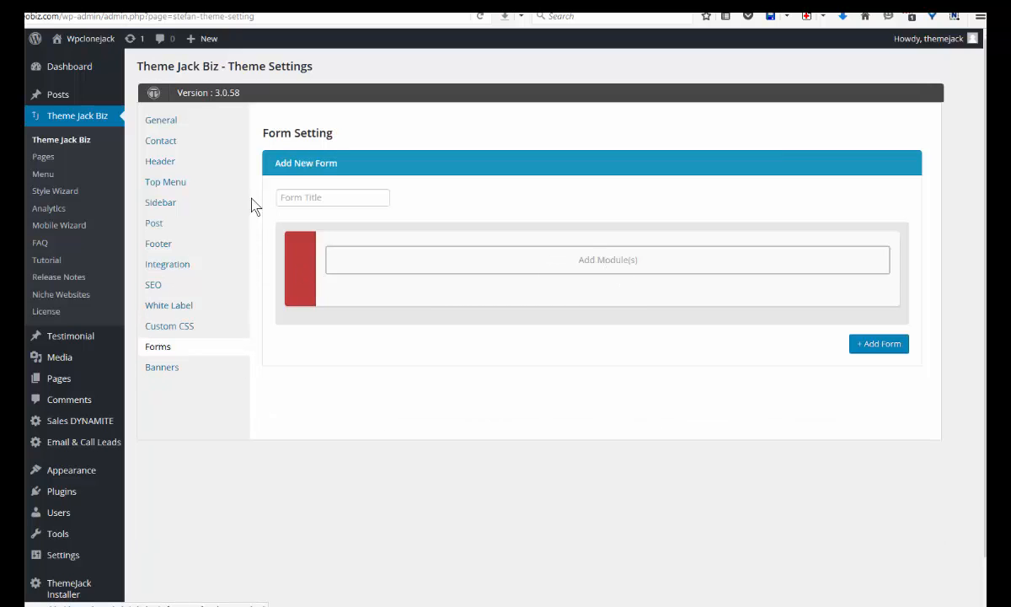
pyautogui.click(355, 197)
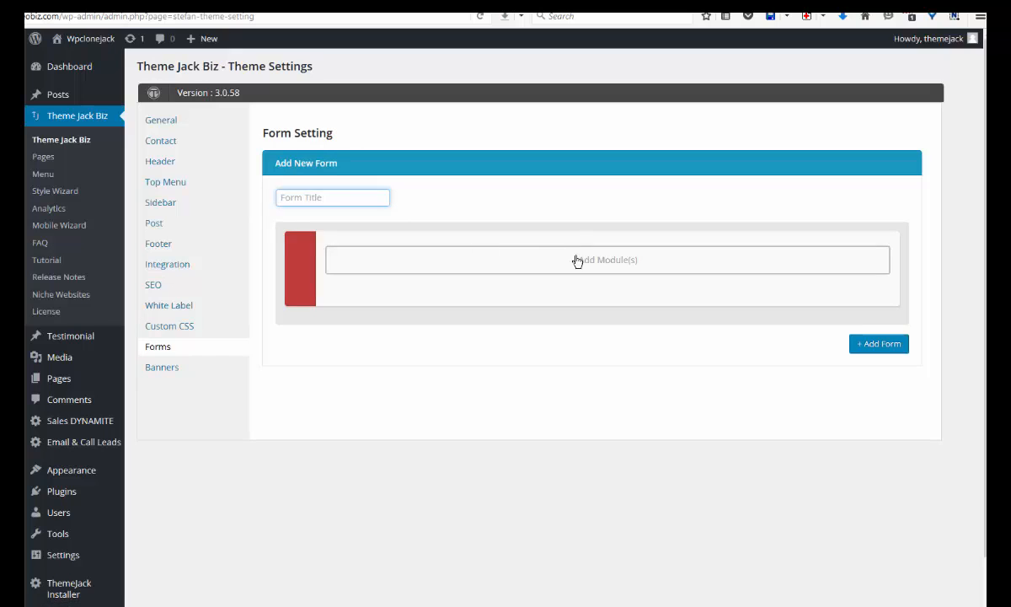
# Step: Open the theme's Banners settings and examine the Consultation Banner module's name, heading, content and height options
pyautogui.click(198, 367)
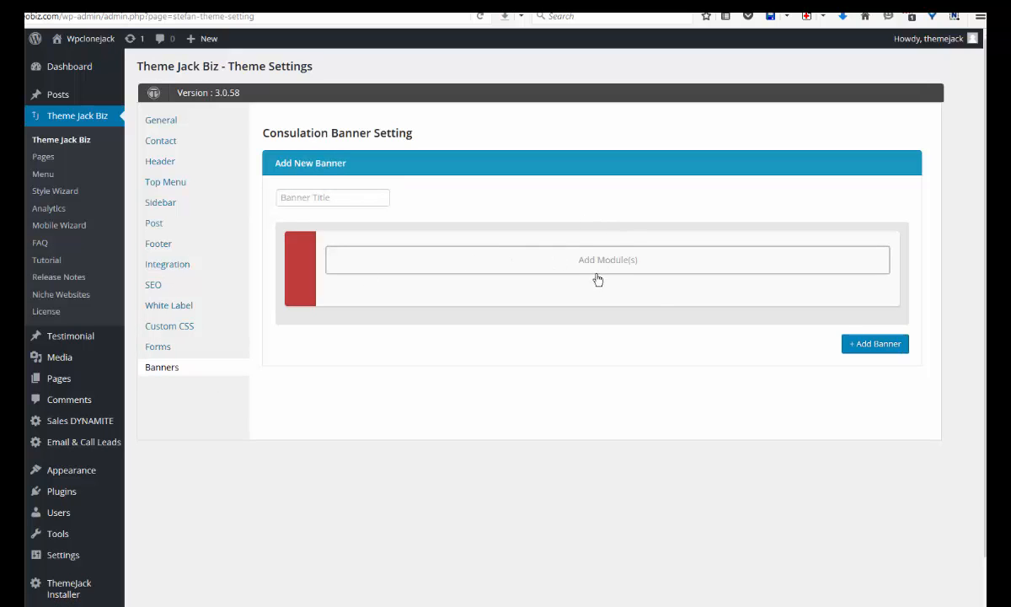
pyautogui.click(885, 347)
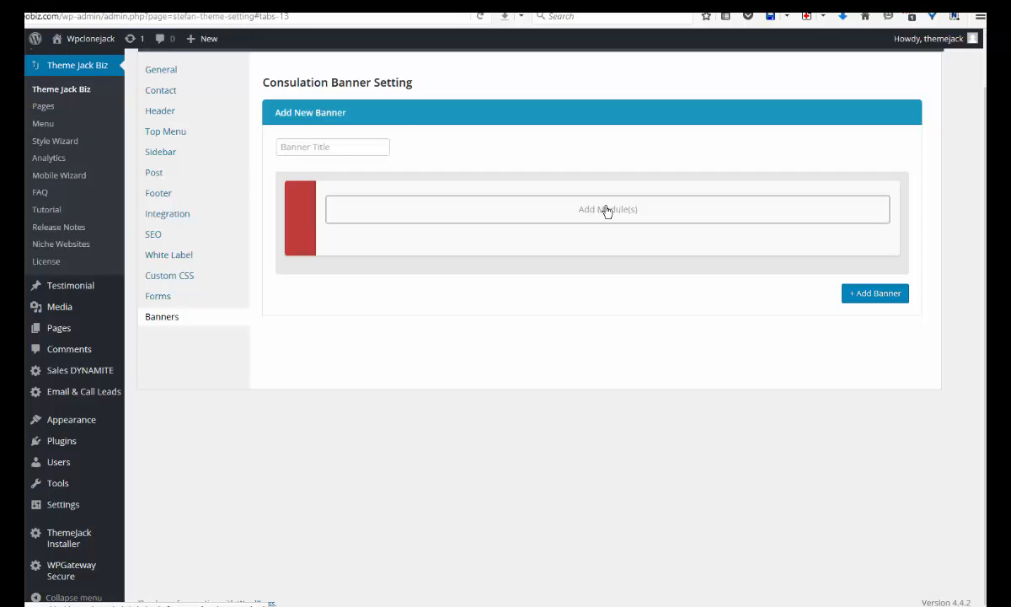
pyautogui.click(606, 210)
pyautogui.click(332, 163)
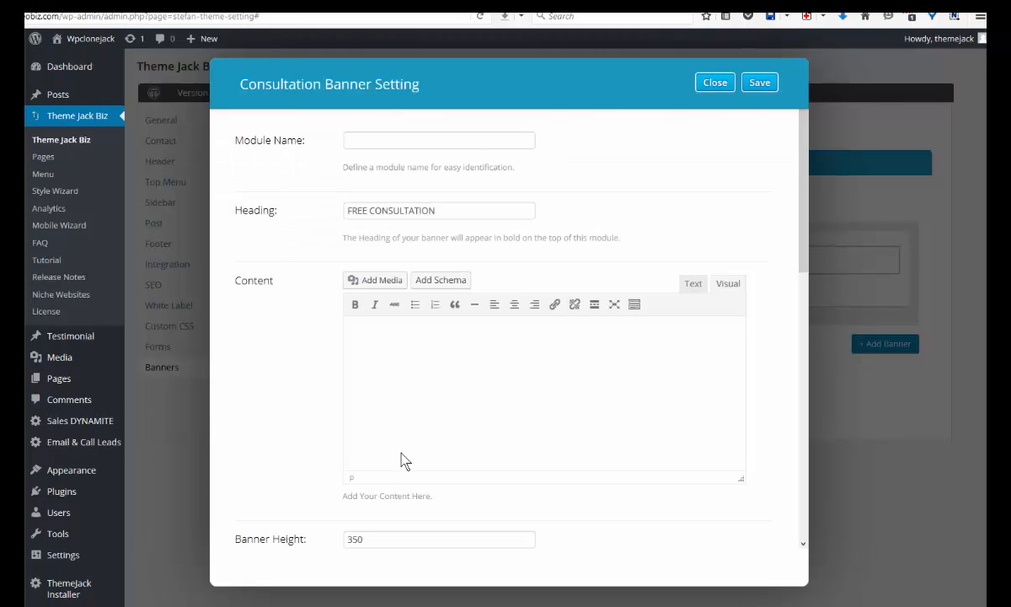
pyautogui.click(928, 365)
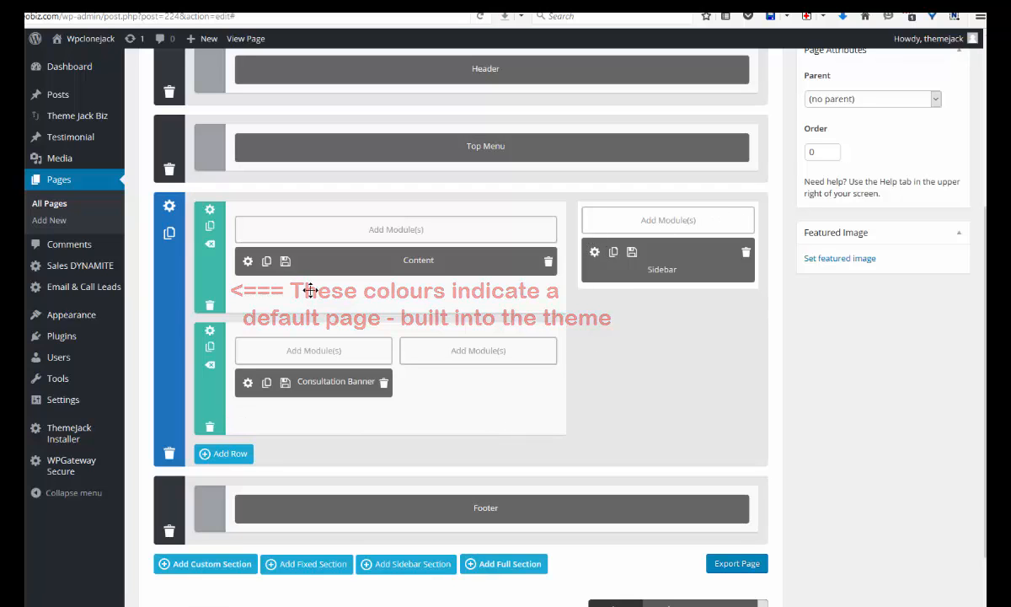
# Step: Leave the Drain Cleaning page builder and open the theme's Contact settings
pyautogui.scroll(2, 519, 346)
pyautogui.moveTo(81, 117)
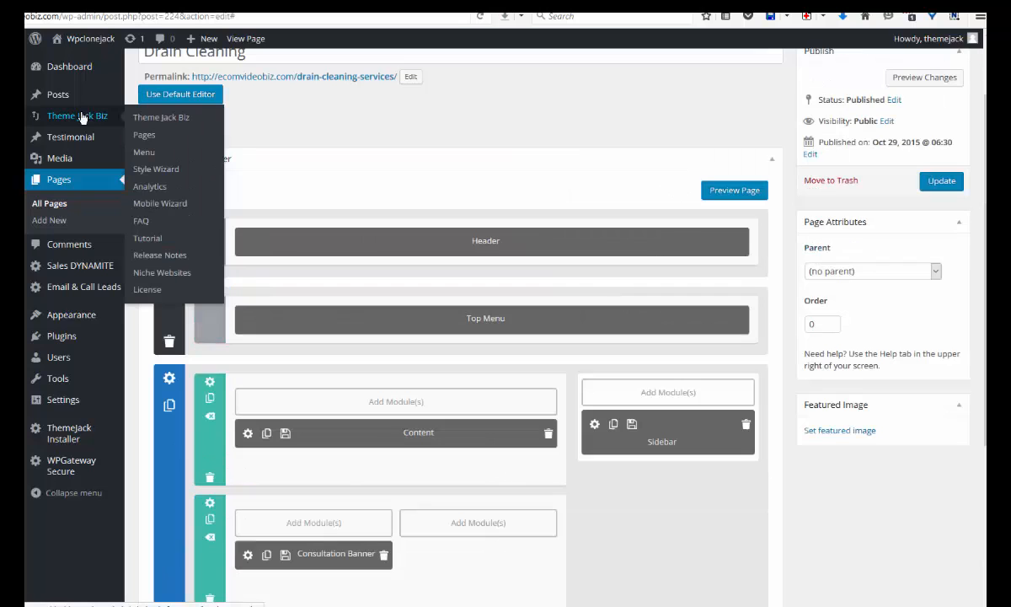
pyautogui.click(176, 121)
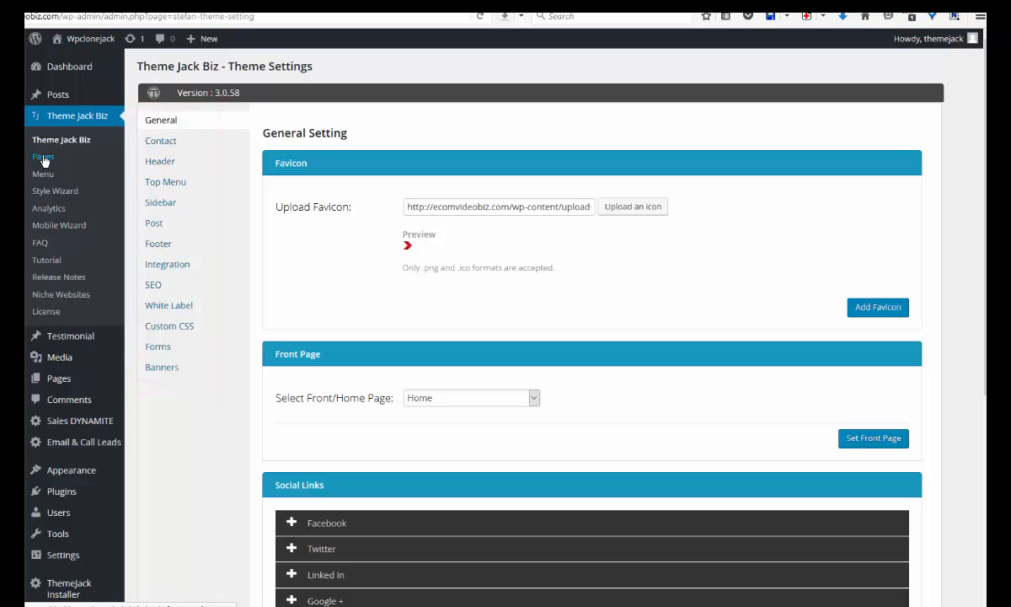
pyautogui.click(161, 140)
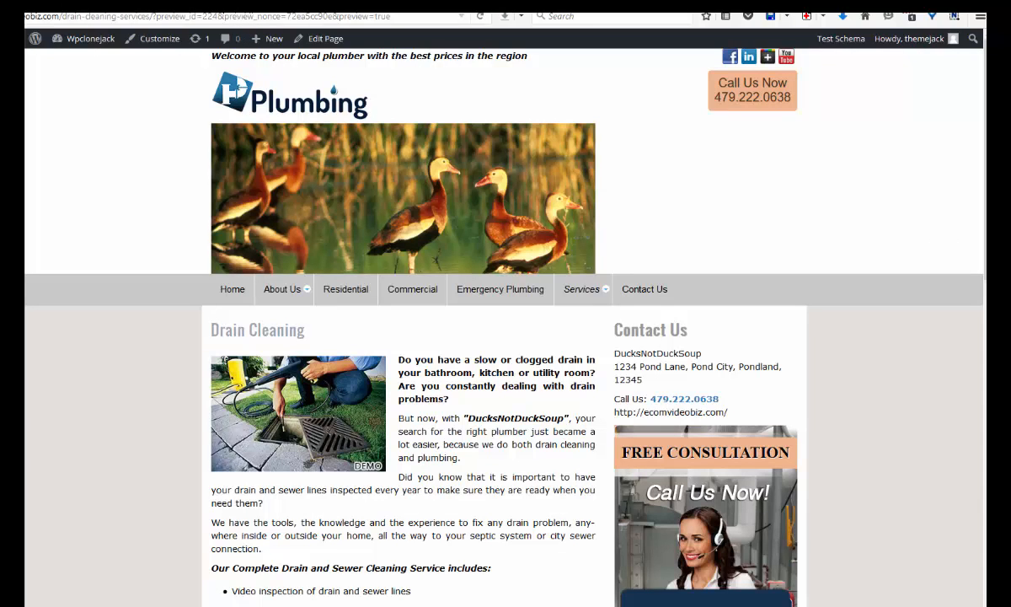
# Step: Reload the Drain Cleaning page preview and check the contact details in its header, sidebar, body text and footer
pyautogui.click(480, 16)
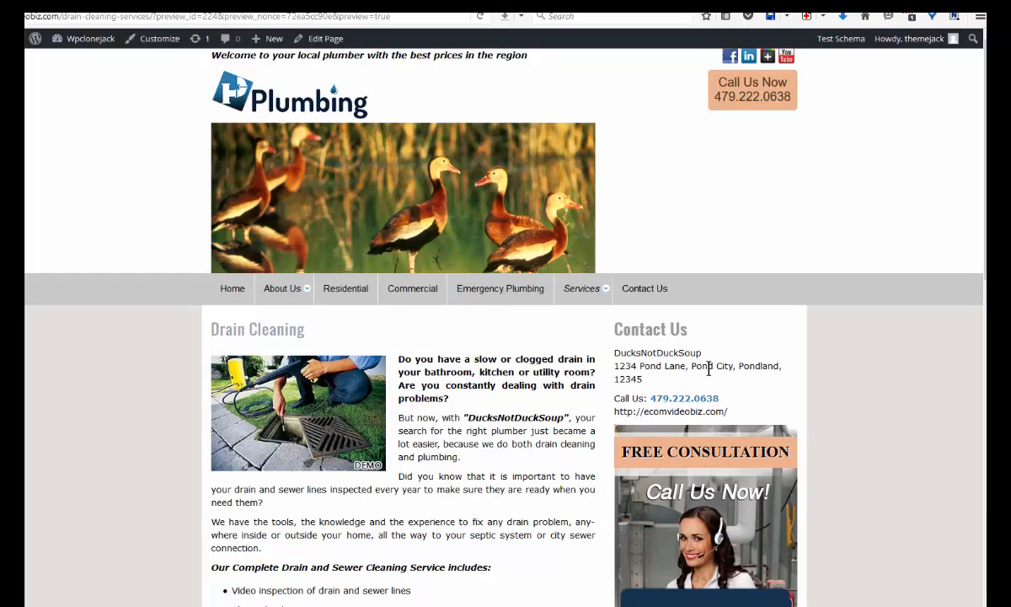
pyautogui.scroll(-8, 540, 434)
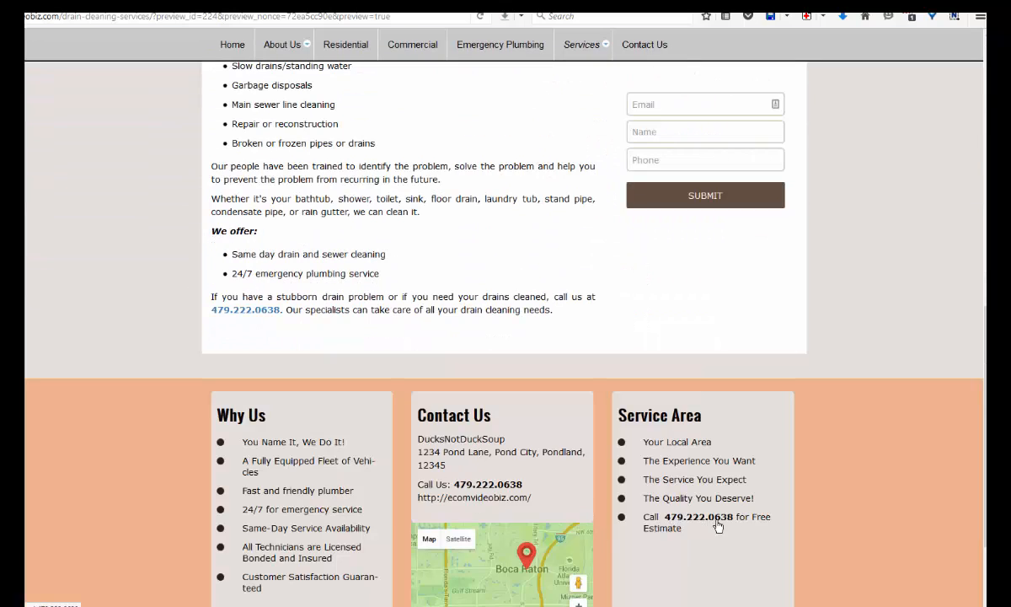
pyautogui.scroll(-3, 506, 438)
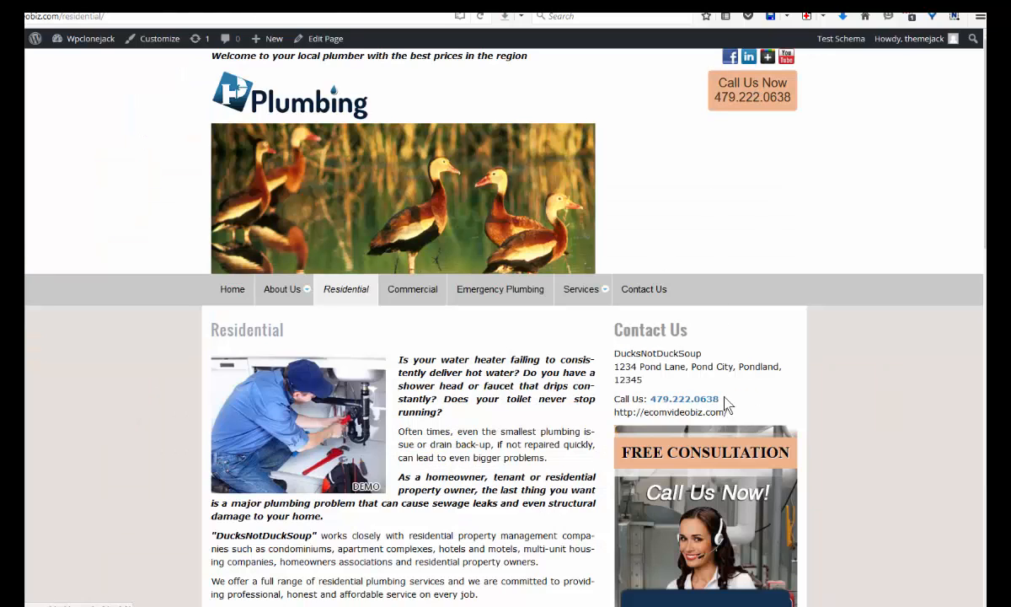
# Step: Check the company name, address and phone number throughout the Residential page, including its sidebar and footer
pyautogui.scroll(-1, 725, 371)
pyautogui.scroll(-5, 725, 371)
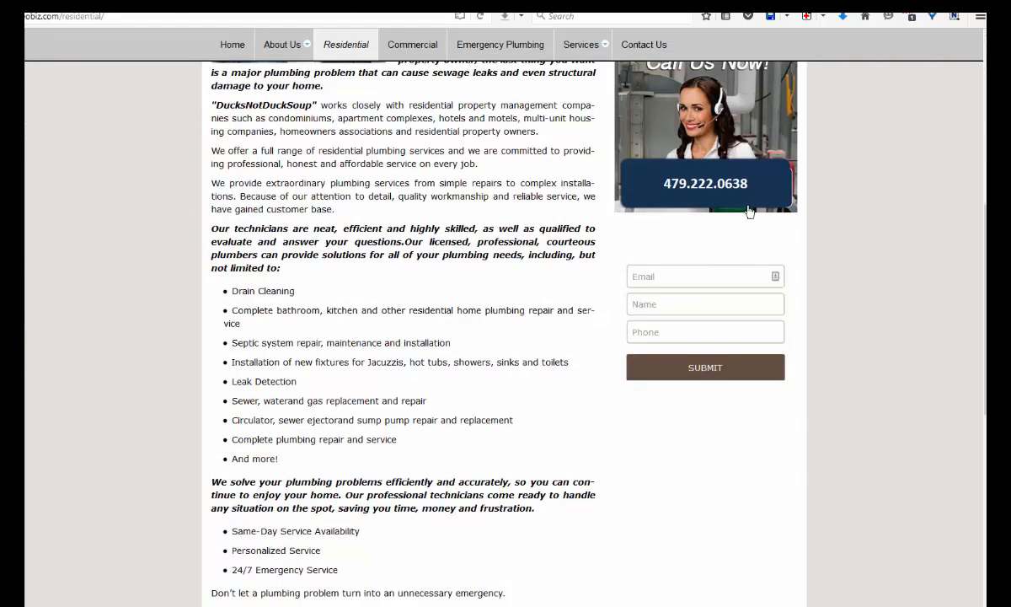
pyautogui.scroll(2, 719, 187)
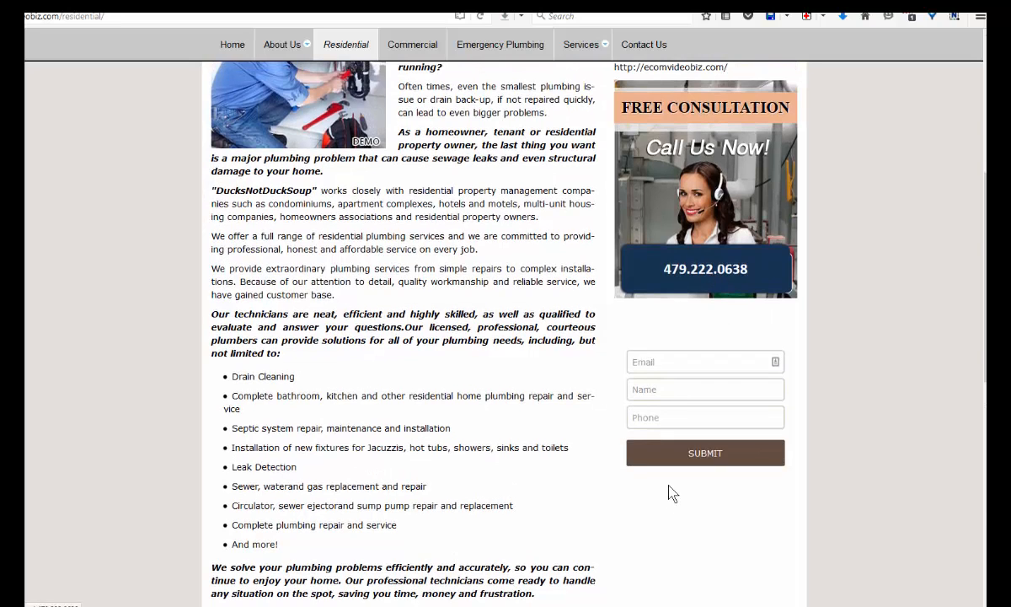
pyautogui.scroll(-4, 672, 493)
pyautogui.scroll(-3, 672, 493)
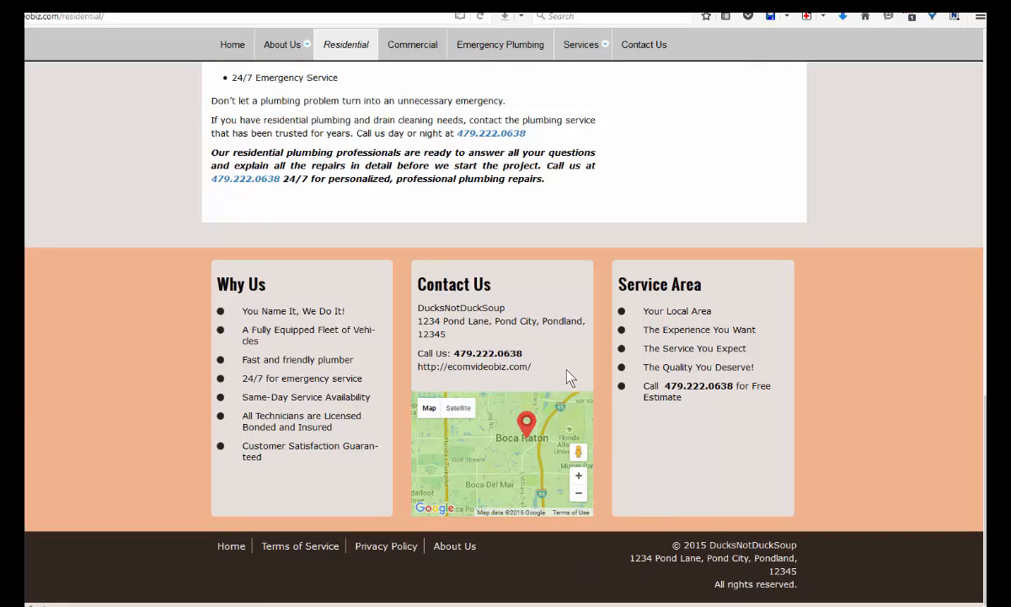
pyautogui.scroll(3, 552, 375)
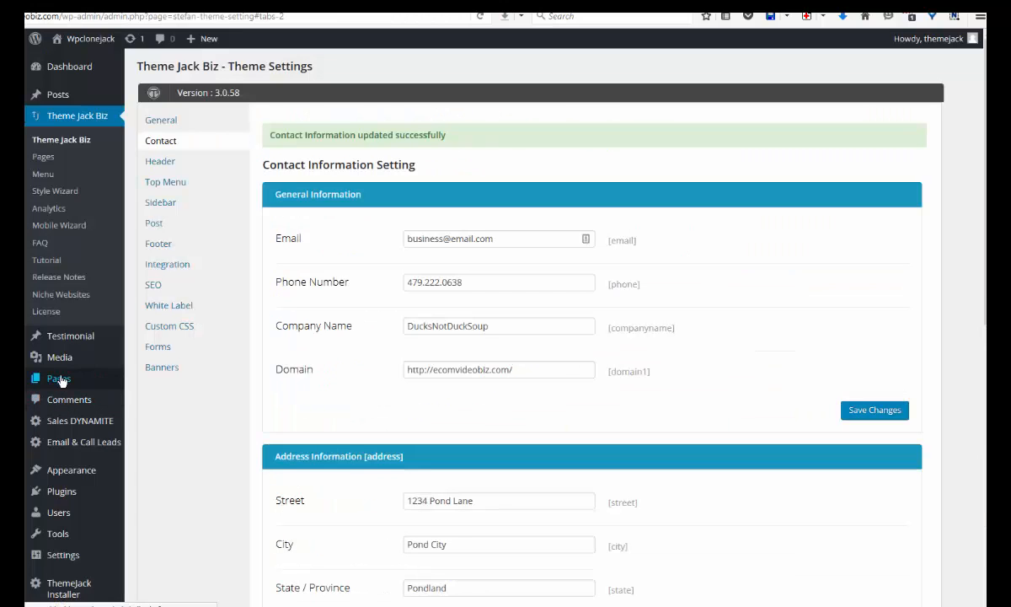
# Step: Look over the list of all pages, and move every post in the posts list to the trash
pyautogui.moveTo(58, 379)
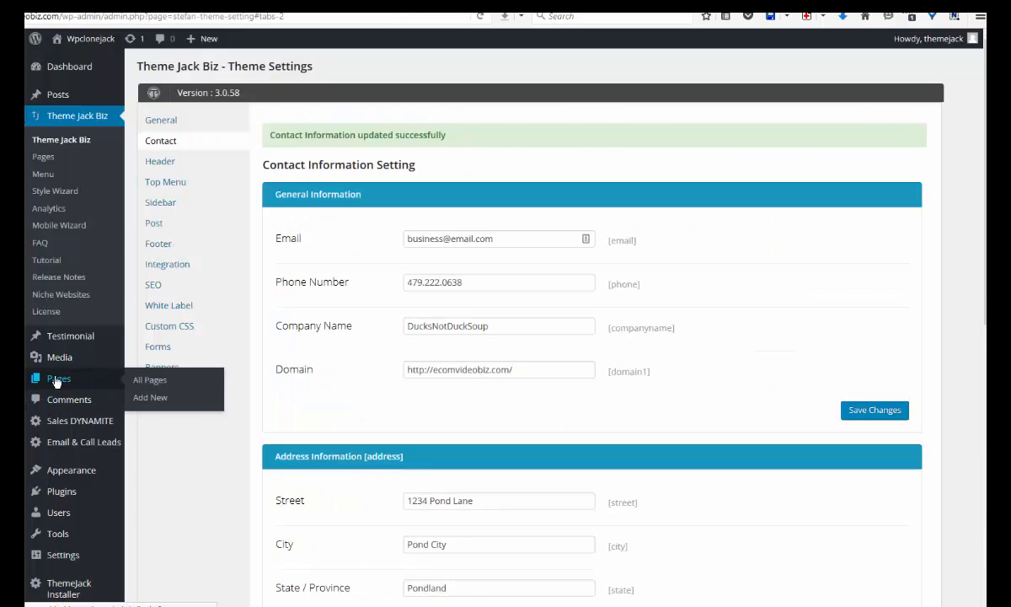
pyautogui.click(145, 381)
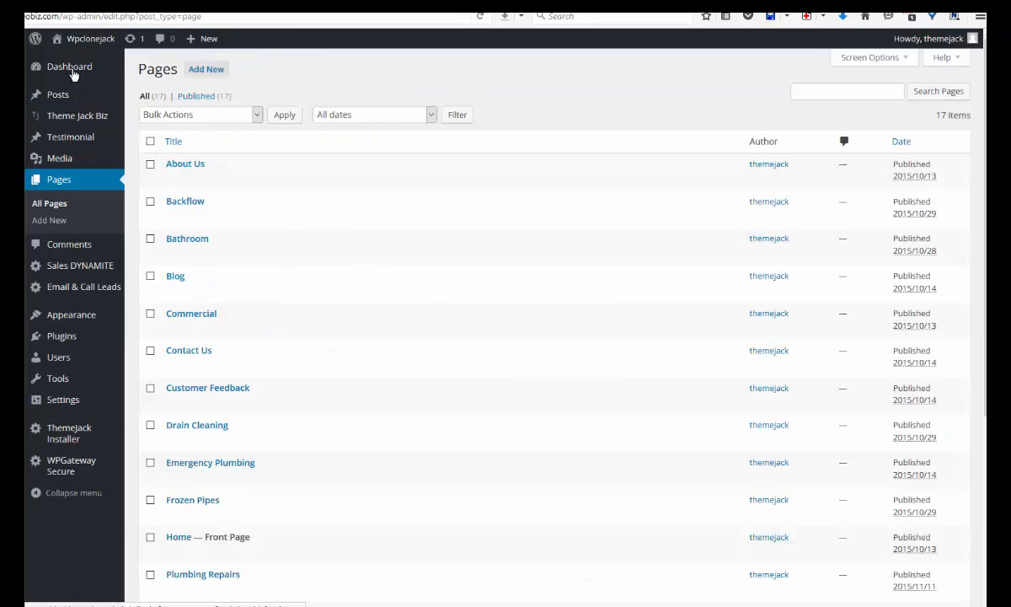
pyautogui.moveTo(85, 98)
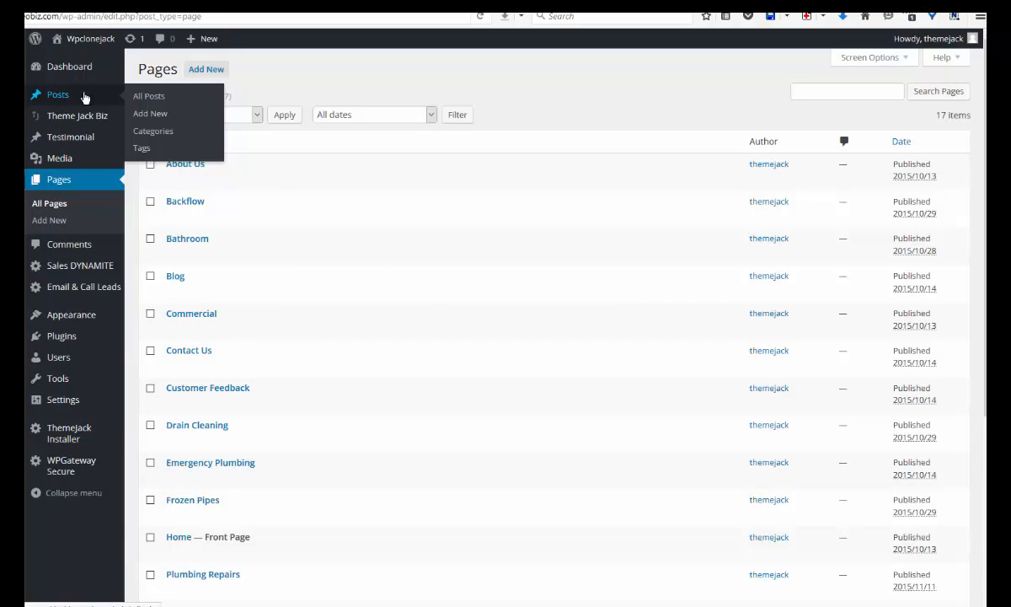
pyautogui.click(148, 98)
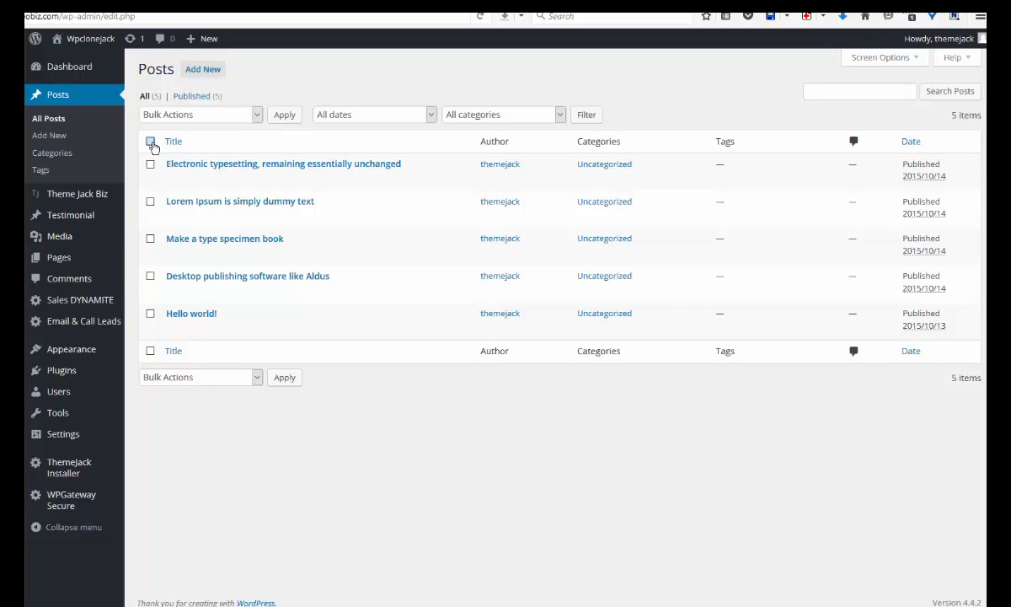
pyautogui.click(244, 114)
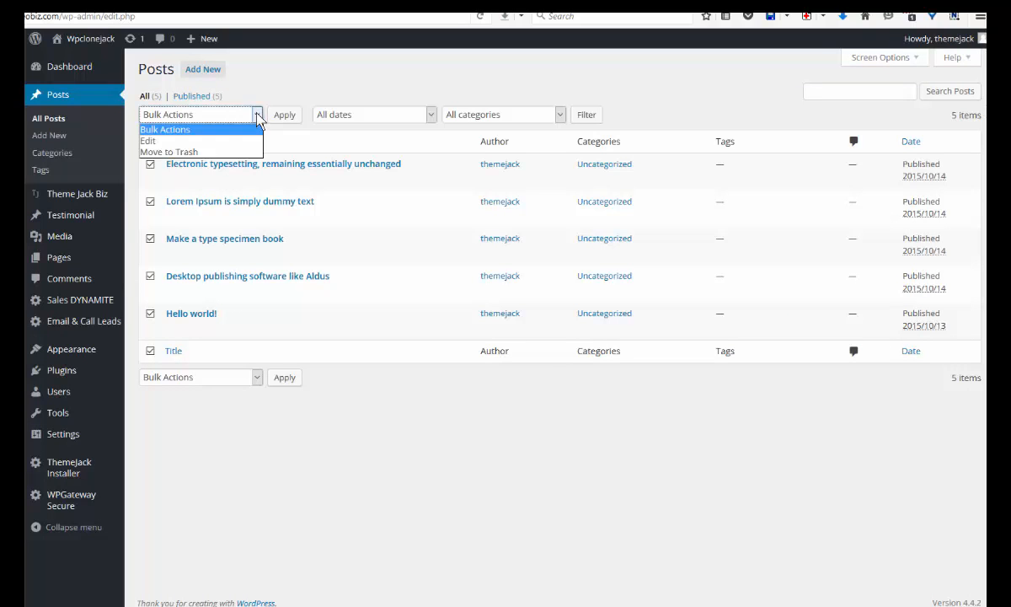
pyautogui.click(178, 151)
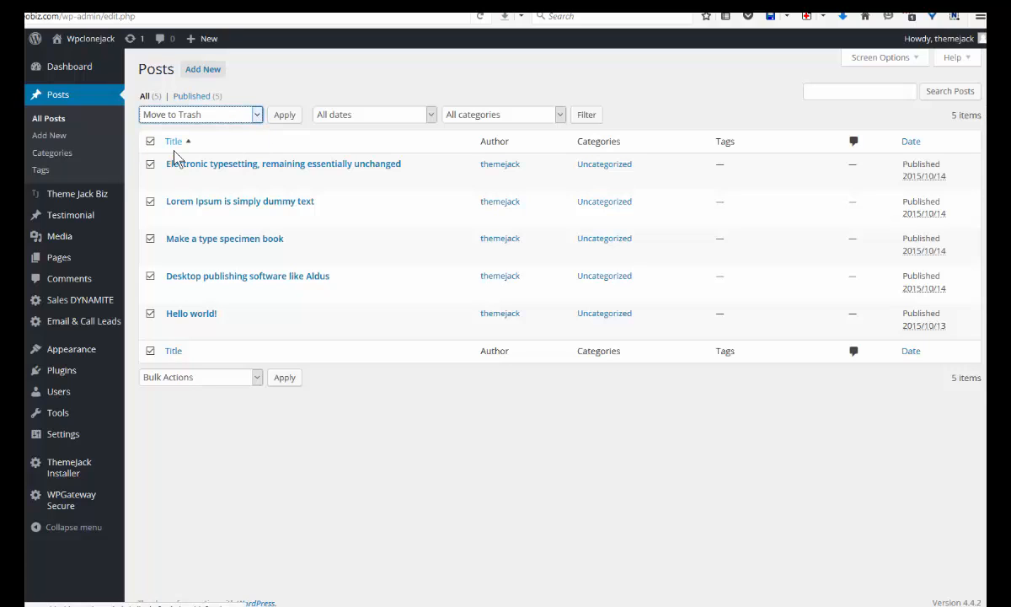
pyautogui.click(285, 115)
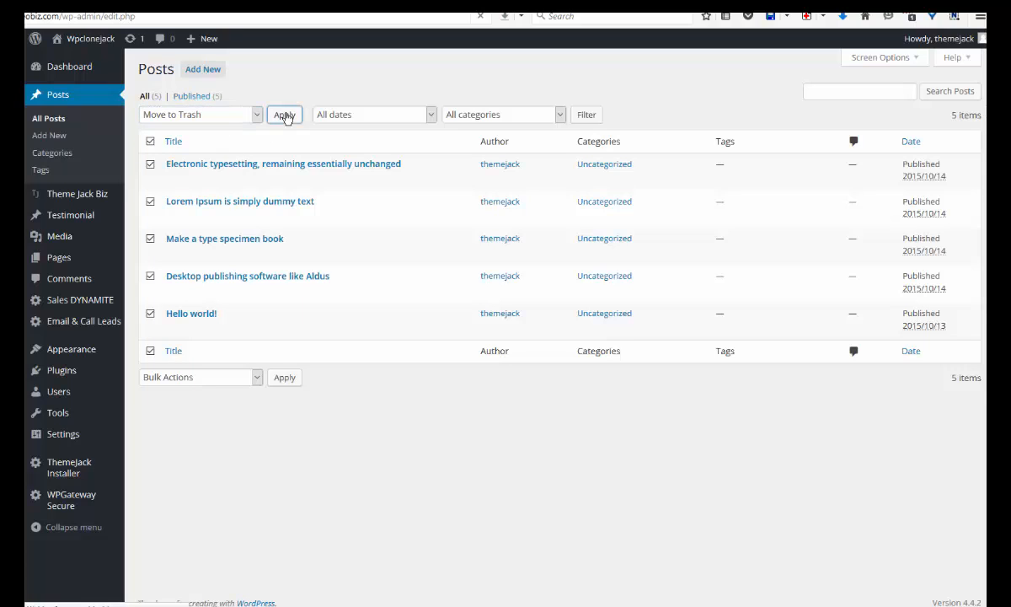
# Step: Permanently delete all of the trashed posts
pyautogui.click(184, 133)
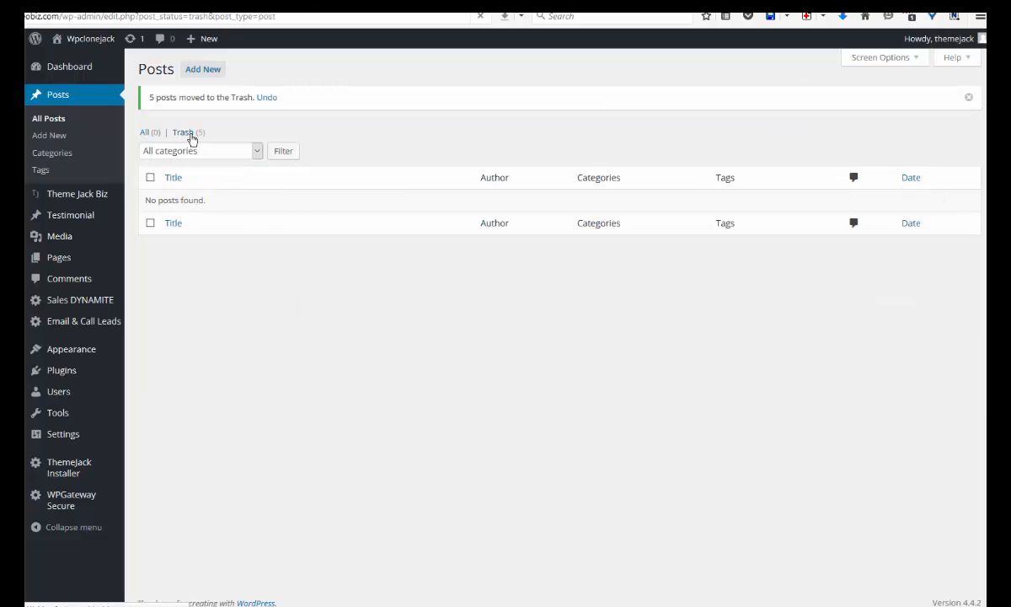
pyautogui.click(254, 114)
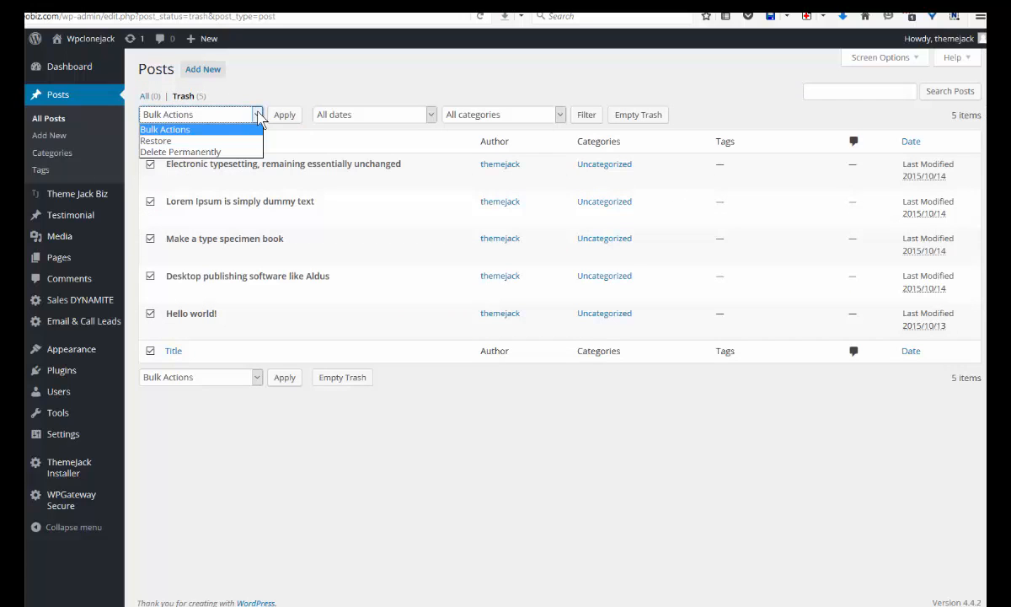
pyautogui.click(202, 153)
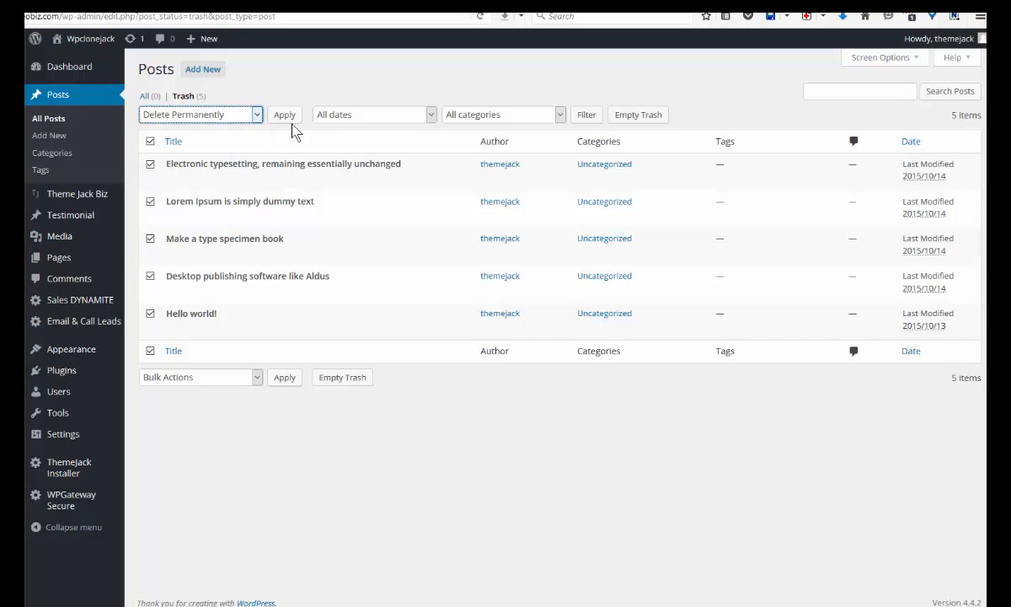
pyautogui.click(286, 115)
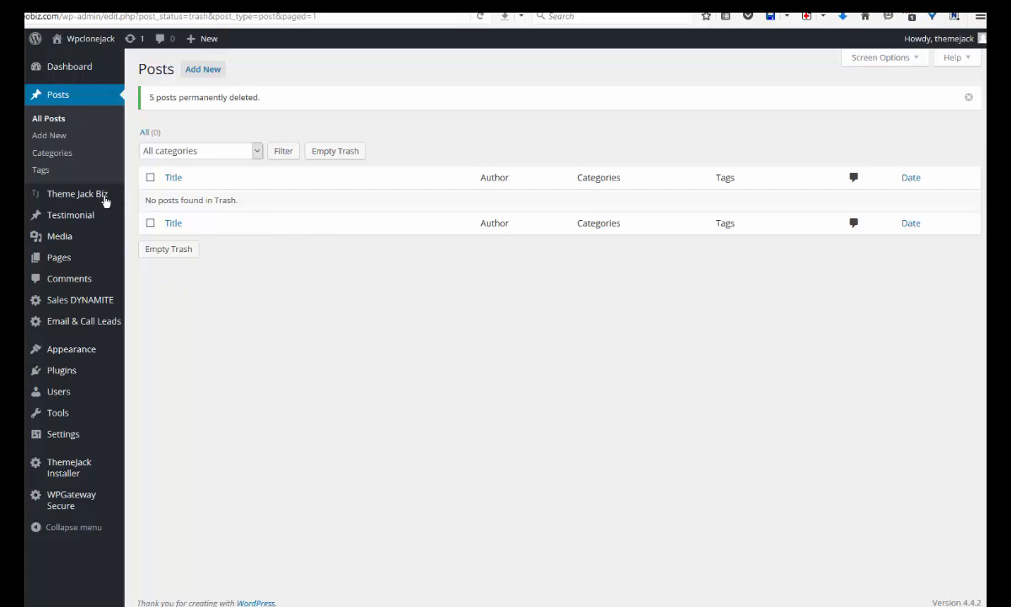
# Step: Open Testimonial 3 from the list of testimonials and select its whole quote text
pyautogui.moveTo(70, 218)
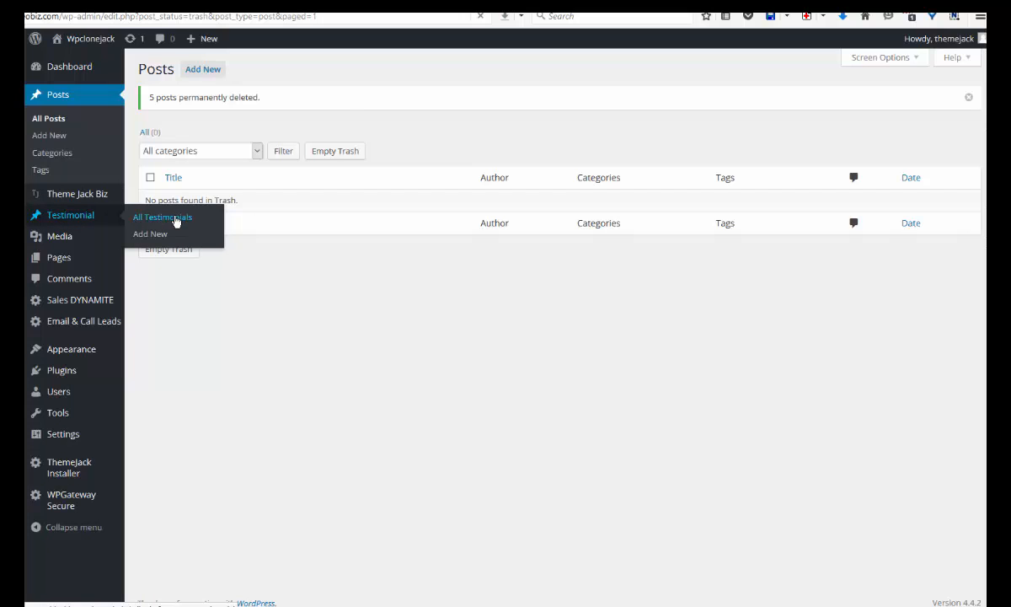
pyautogui.click(173, 218)
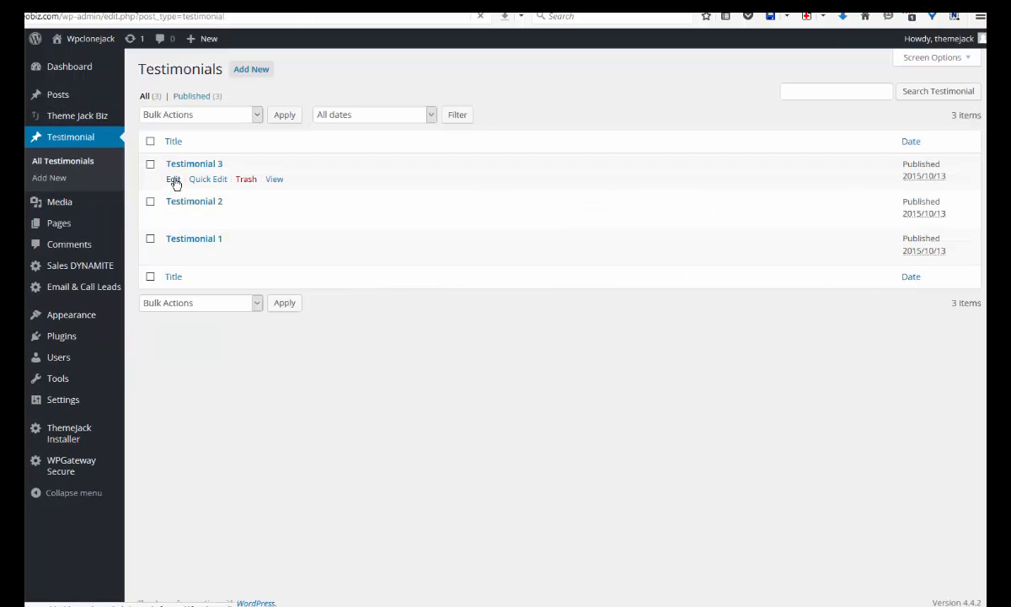
pyautogui.click(174, 179)
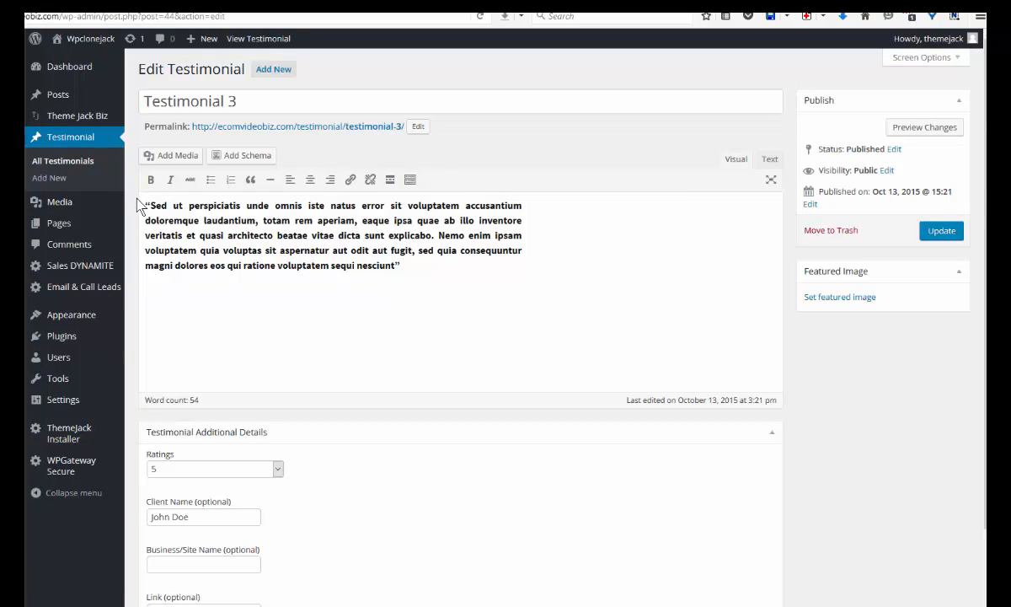
pyautogui.moveTo(145, 205); pyautogui.dragTo(409, 267)
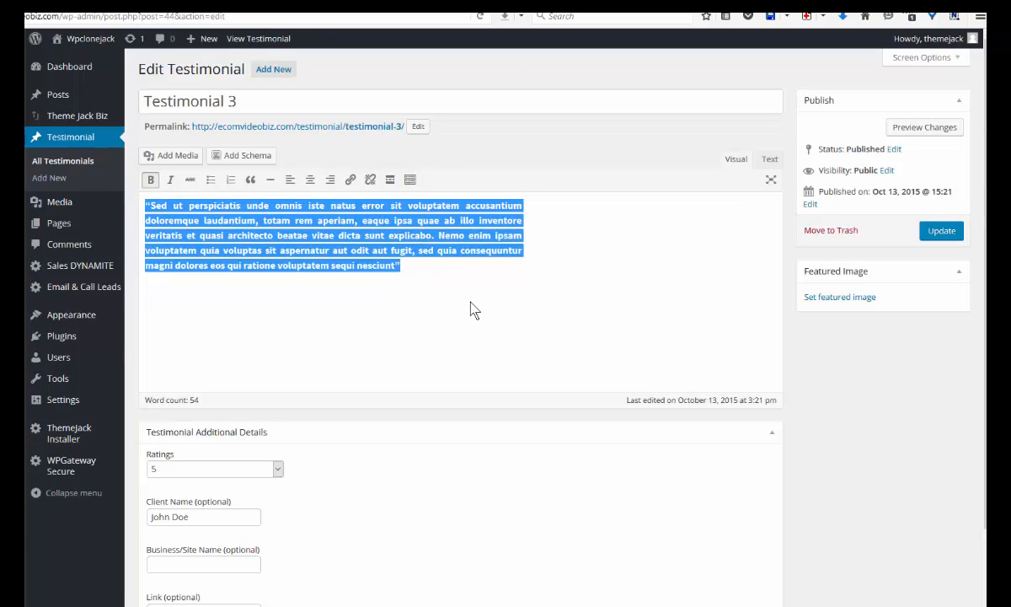
# Step: In the testimonials list, select all three testimonials and choose the Move to Trash bulk action without applying it
pyautogui.click(62, 164)
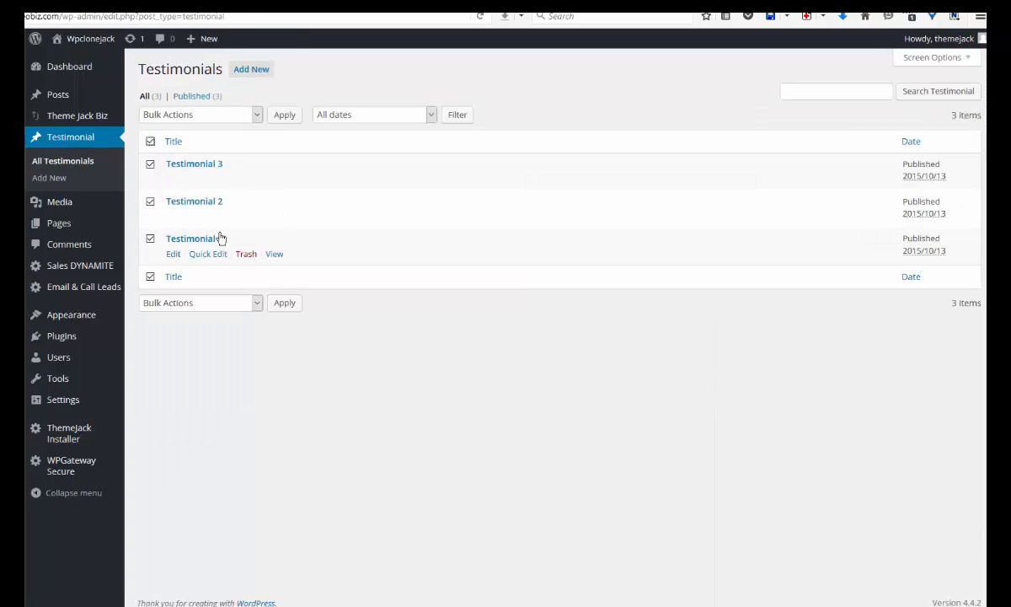
pyautogui.click(257, 114)
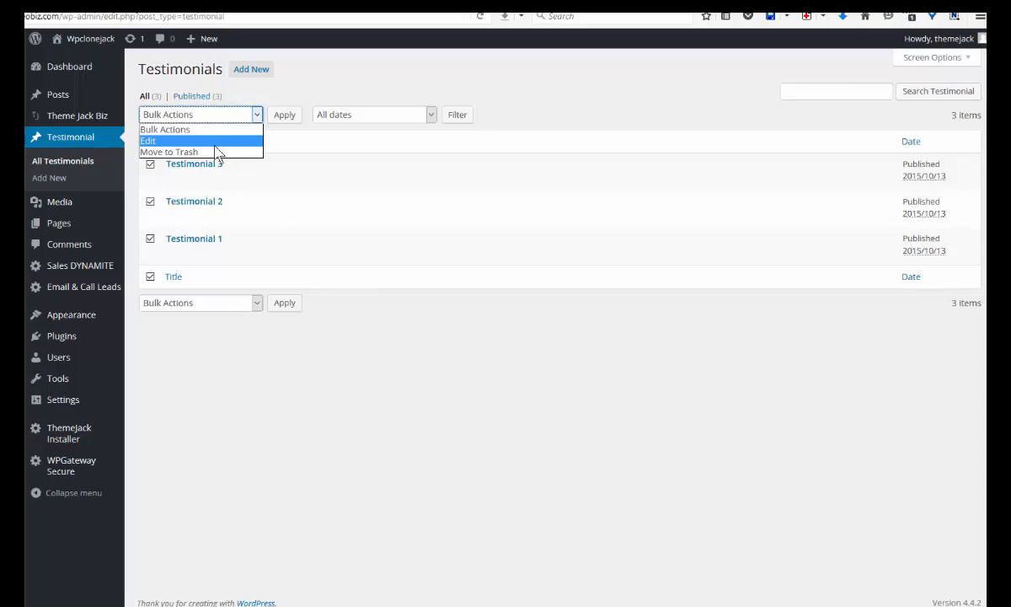
pyautogui.click(213, 141)
pyautogui.click(257, 115)
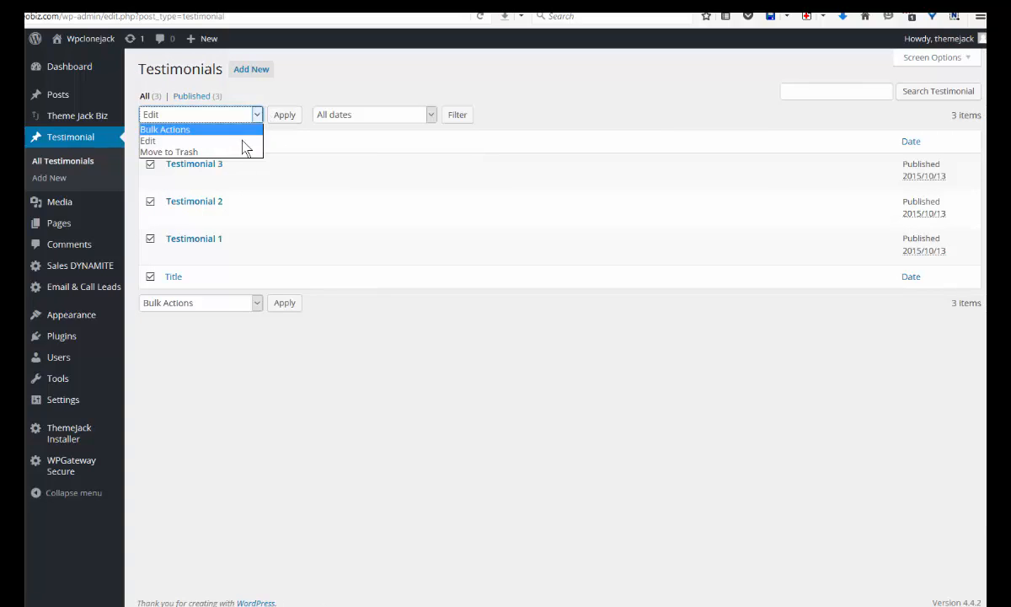
pyautogui.click(228, 152)
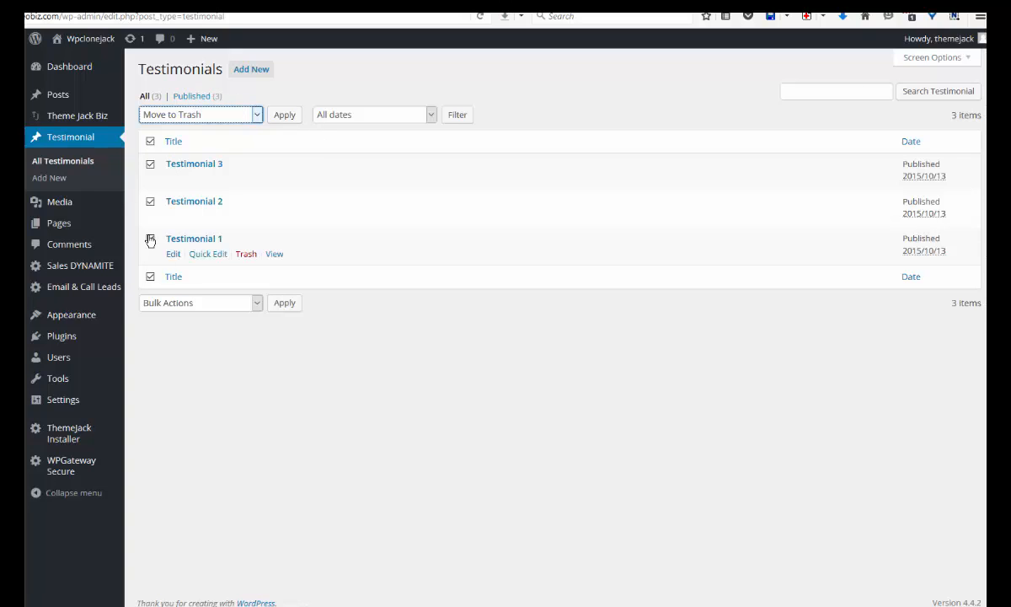
# Step: Start a new page and add a custom section, placing it directly above the Footer section
pyautogui.click(59, 223)
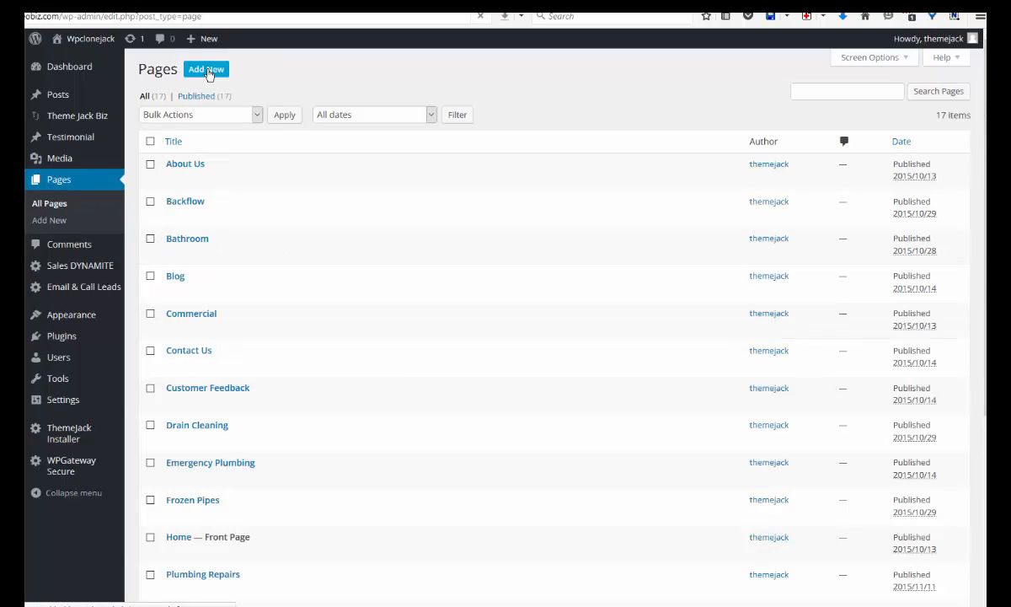
pyautogui.click(208, 72)
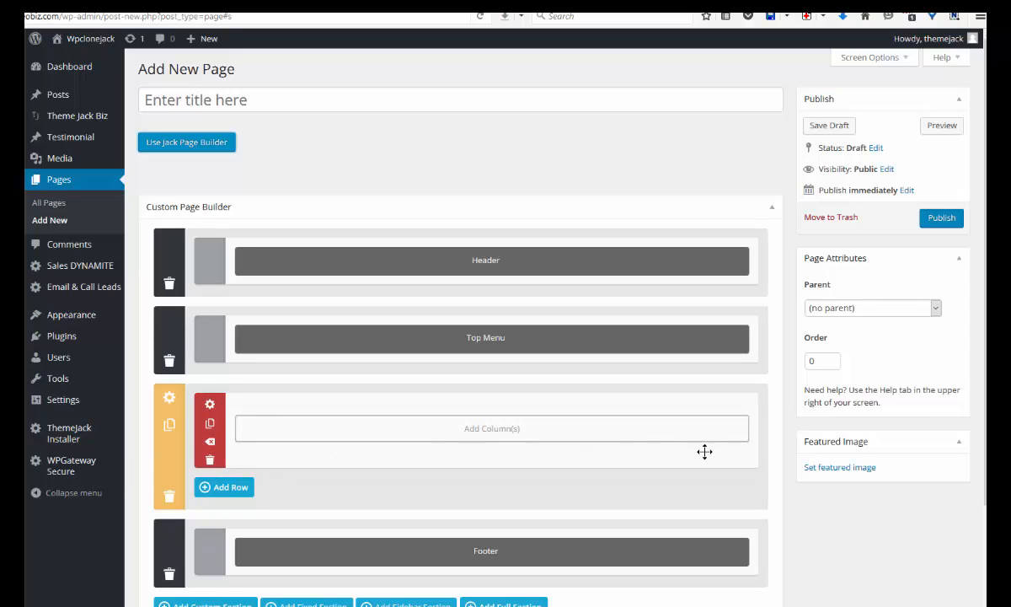
pyautogui.scroll(-3, 469, 472)
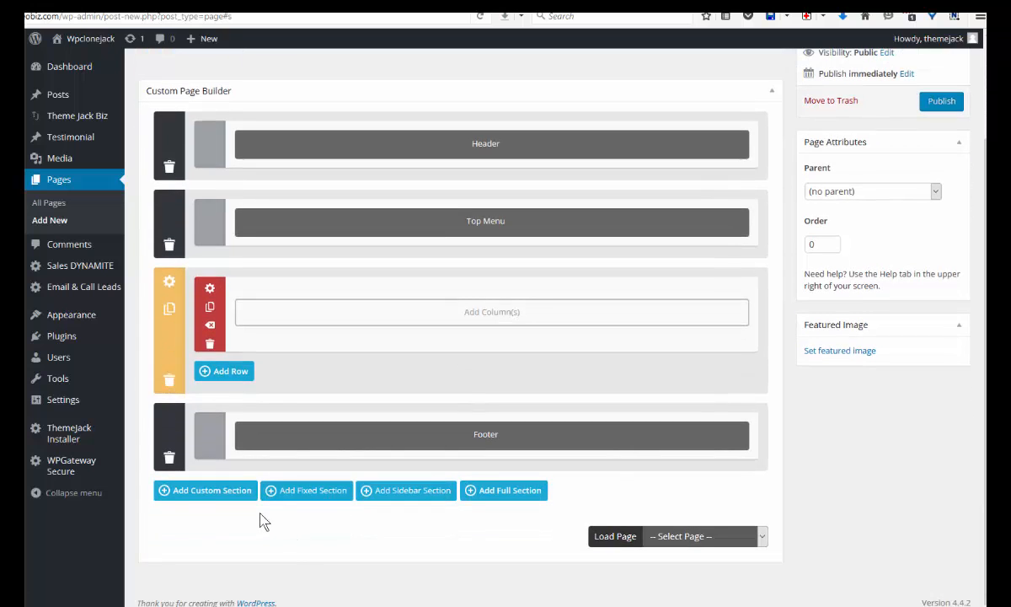
pyautogui.click(204, 497)
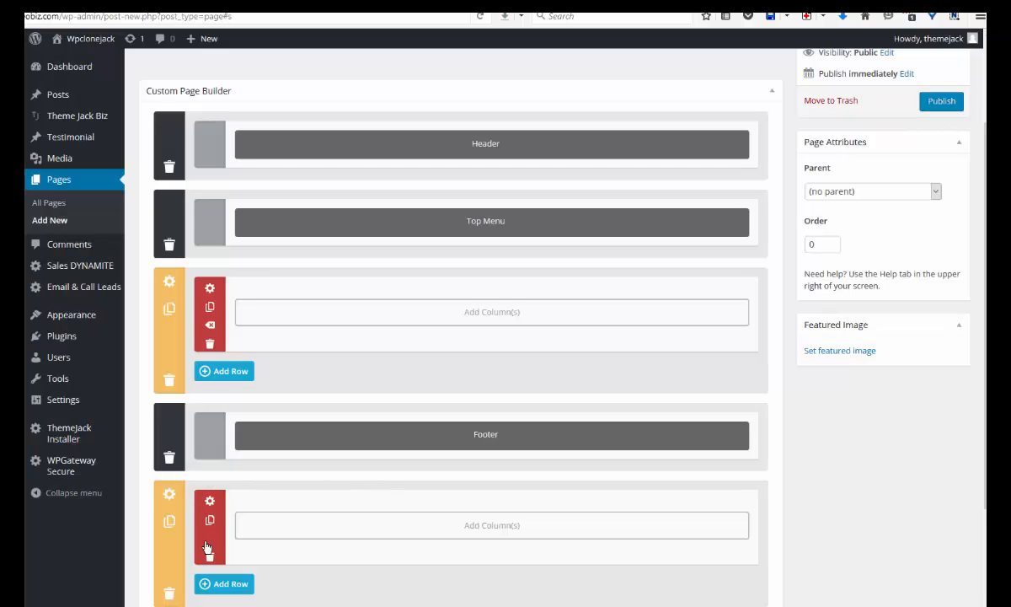
pyautogui.moveTo(165, 553); pyautogui.dragTo(167, 447)
pyautogui.scroll(-3, 276, 472)
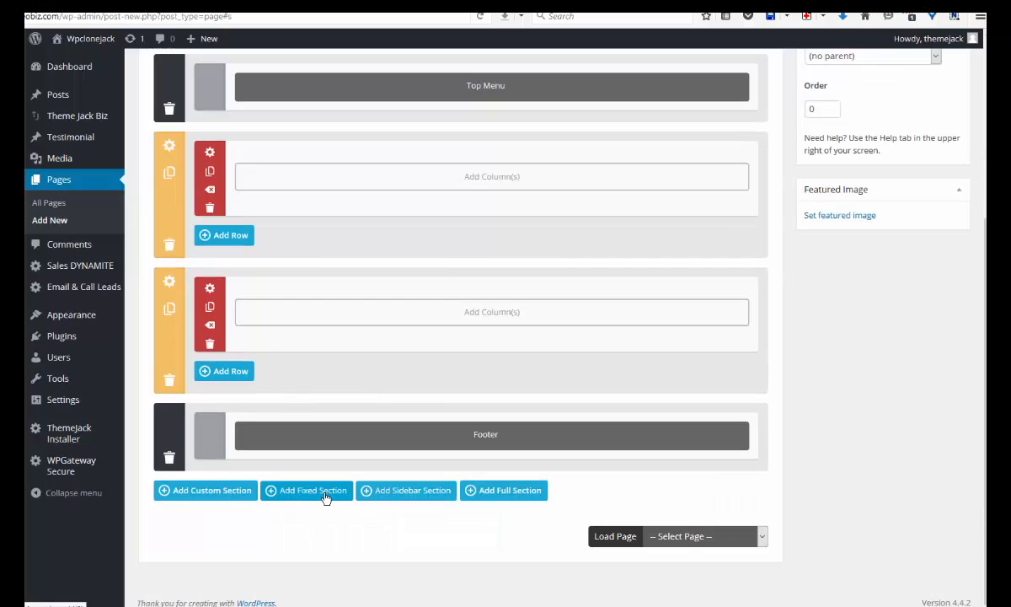
# Step: Add a fixed, a sidebar and a full section to the new page, and delete its Header section
pyautogui.click(325, 498)
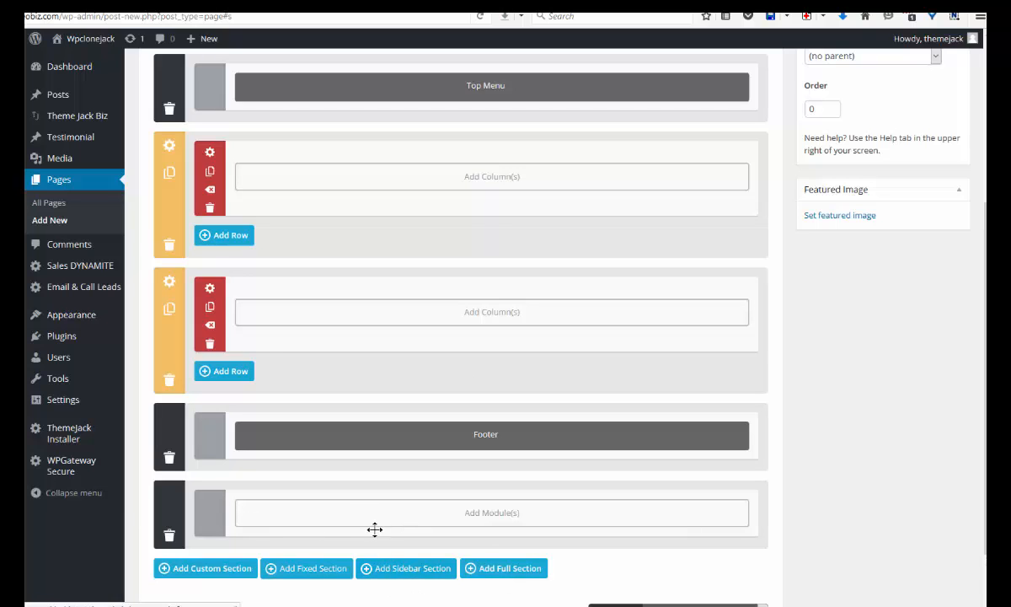
pyautogui.click(415, 571)
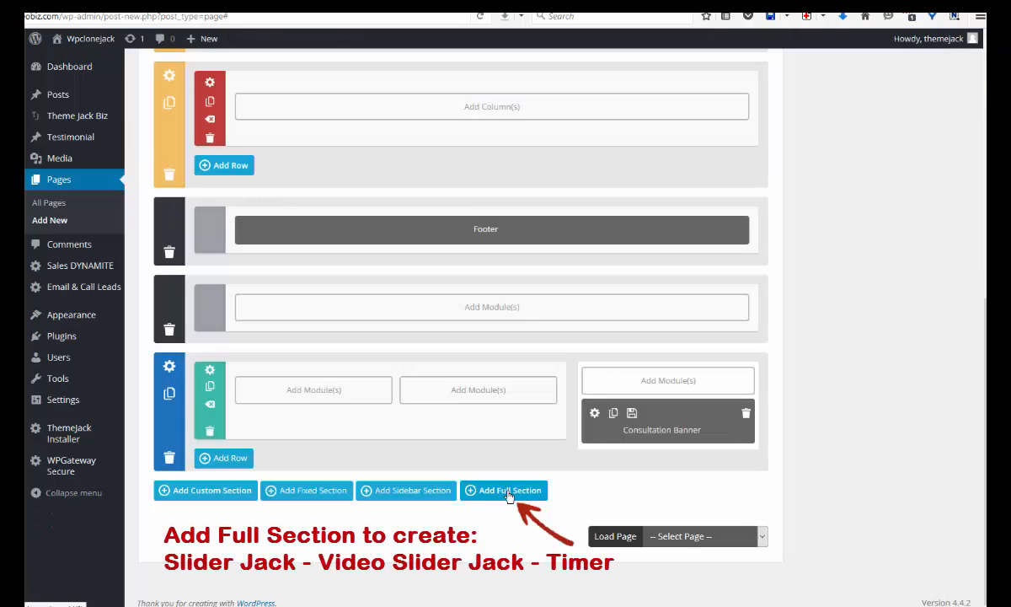
pyautogui.click(511, 490)
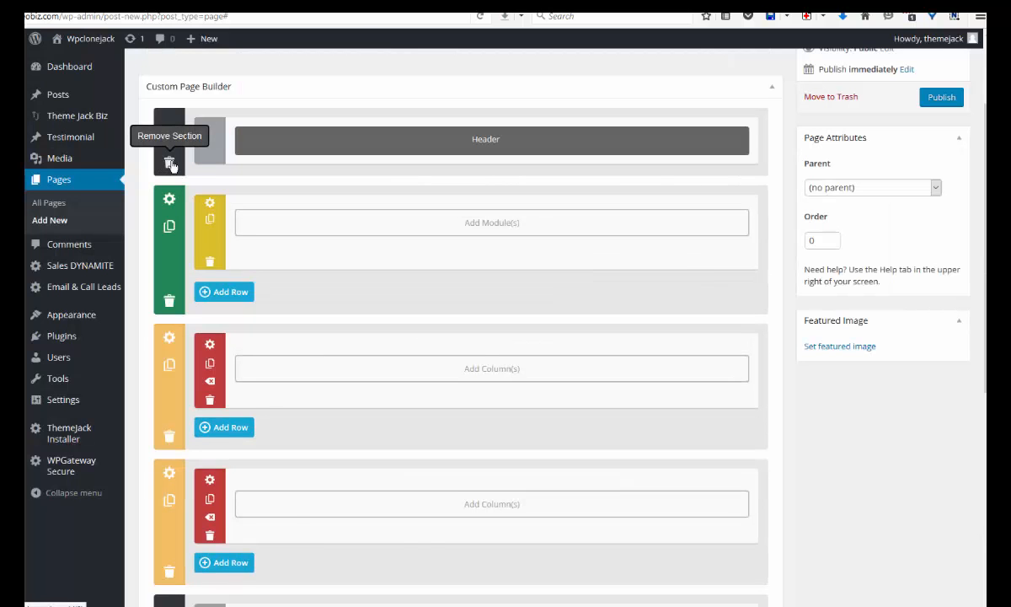
pyautogui.click(169, 163)
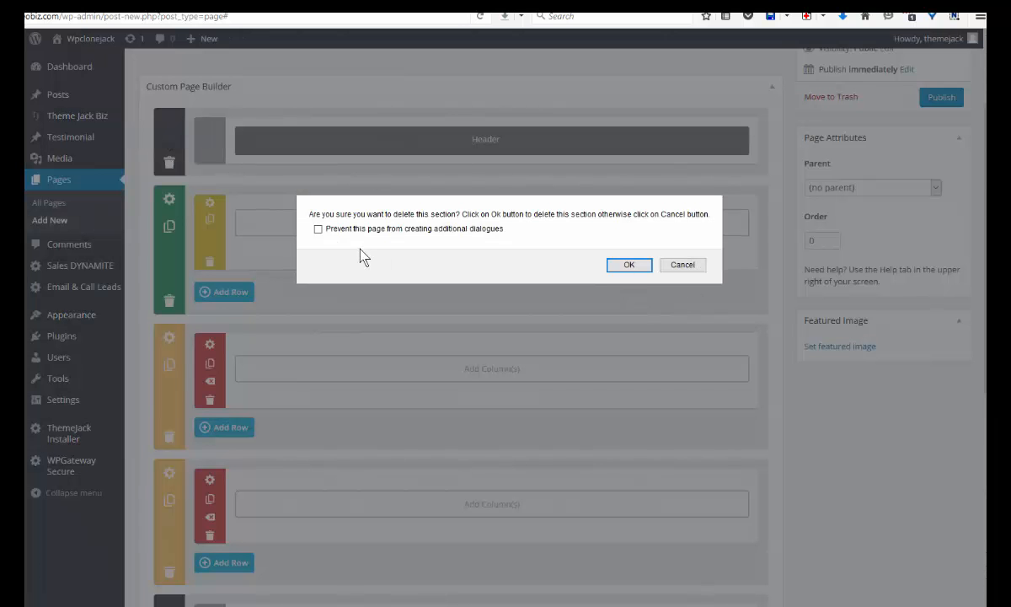
pyautogui.press('Return')
# Step: Add a Video Slider Jack module to the full section at the start of the page layout
pyautogui.scroll(-4, 560, 287)
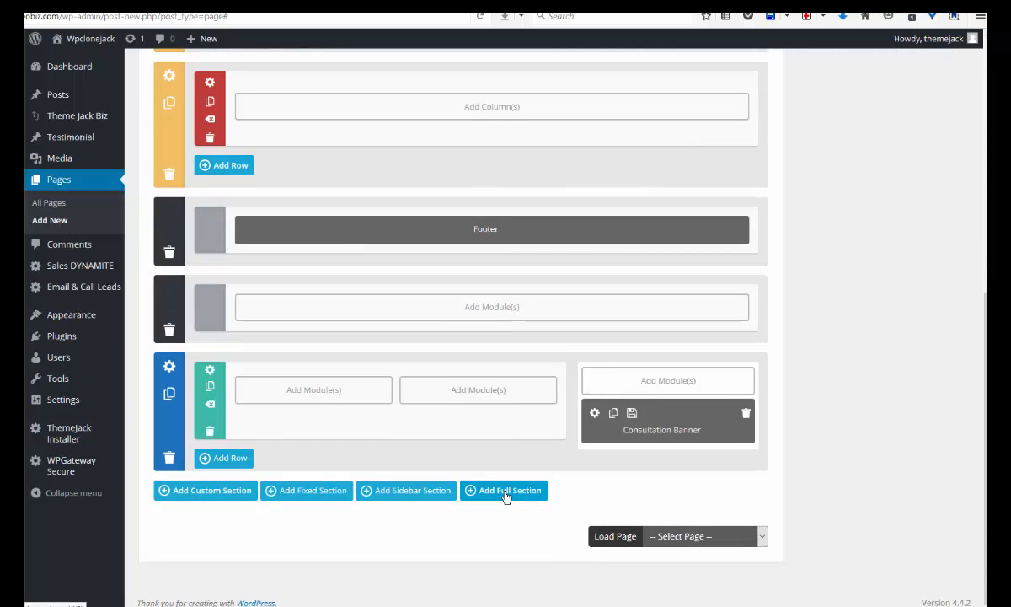
pyautogui.click(506, 490)
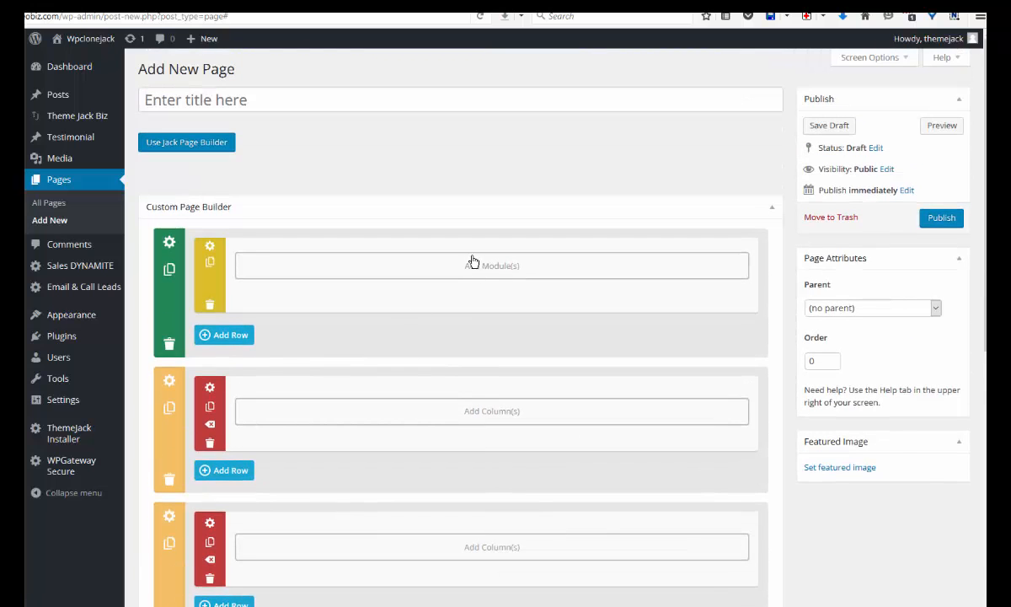
pyautogui.click(489, 266)
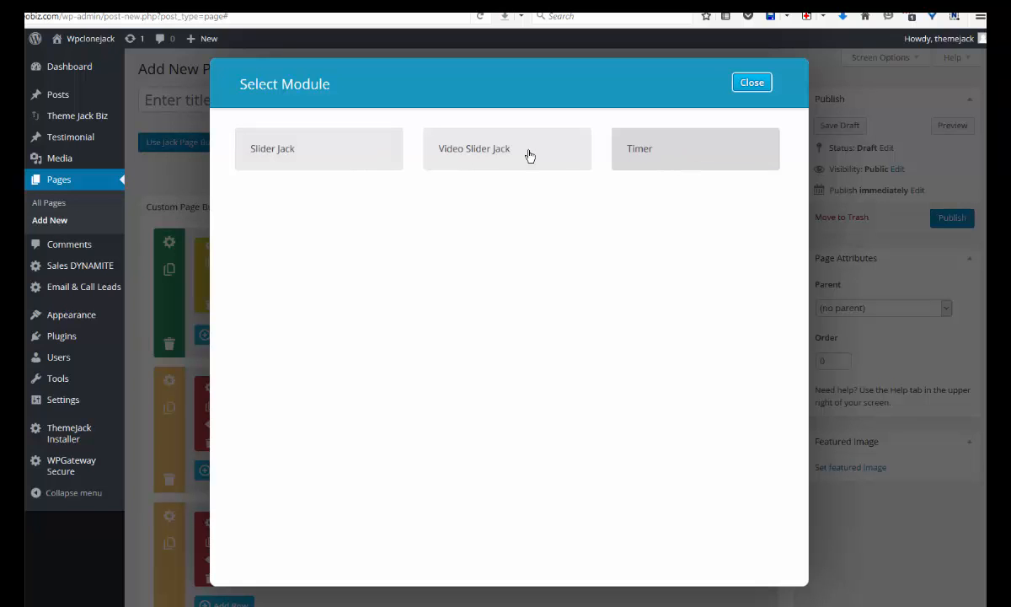
pyautogui.click(485, 150)
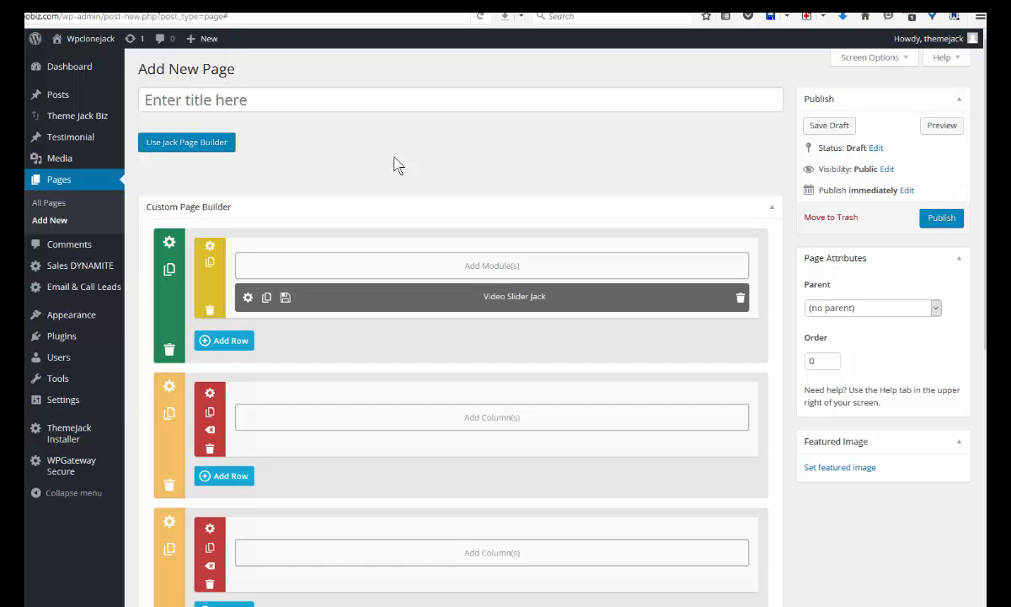
# Step: Load the Main Menu (Navigation Menu) for editing and mark the Plumbing Repairs page in the list of available pages
pyautogui.moveTo(75, 321)
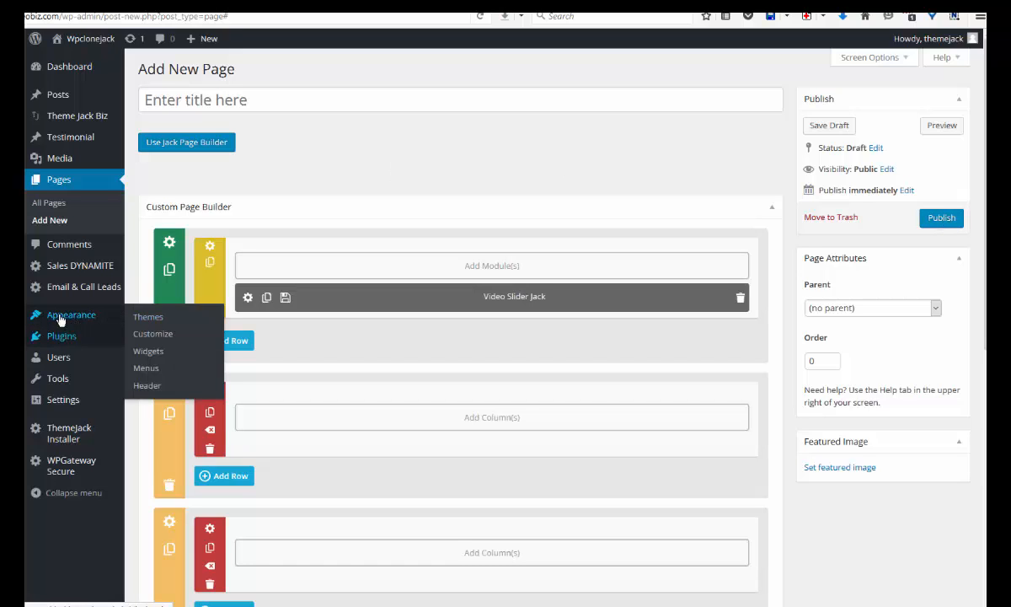
pyautogui.click(147, 371)
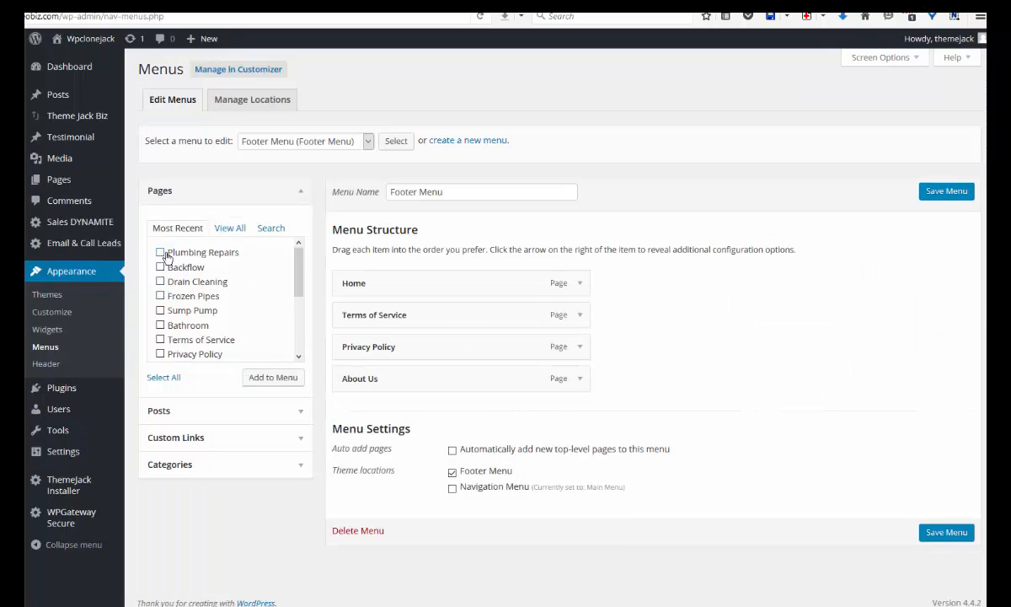
pyautogui.click(345, 140)
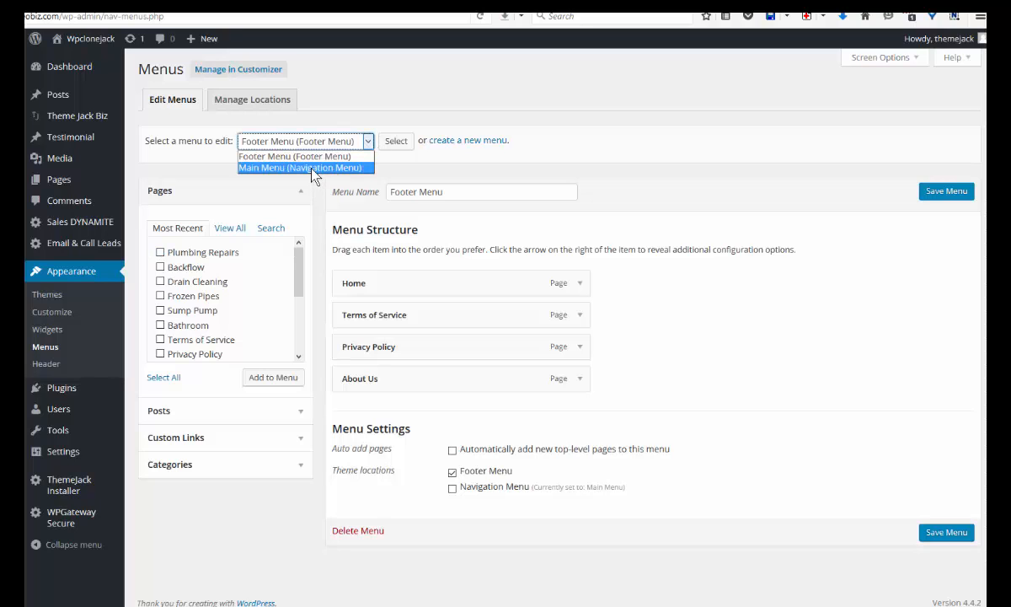
pyautogui.click(310, 168)
pyautogui.click(406, 149)
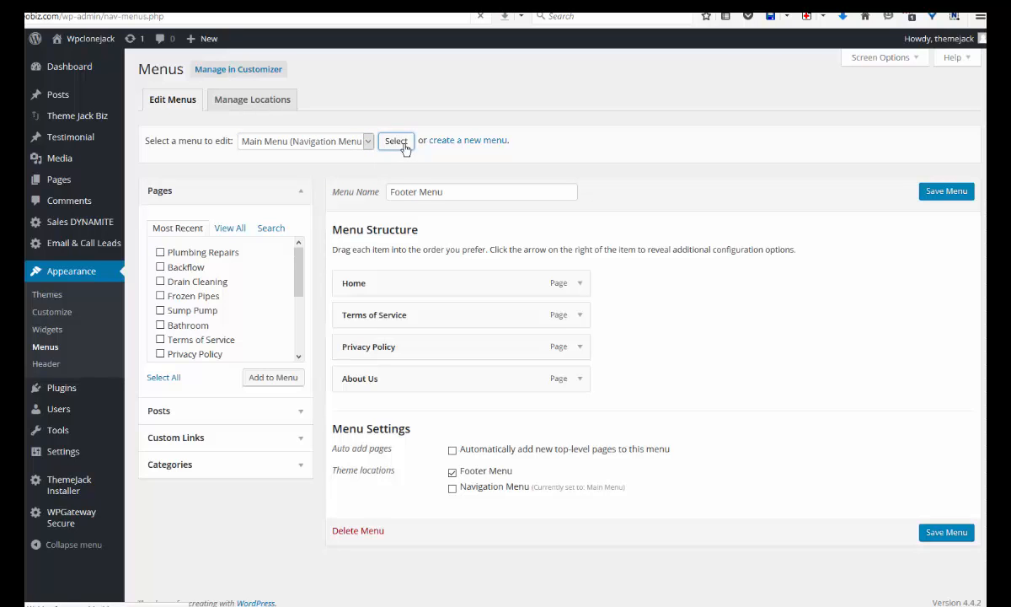
pyautogui.click(160, 253)
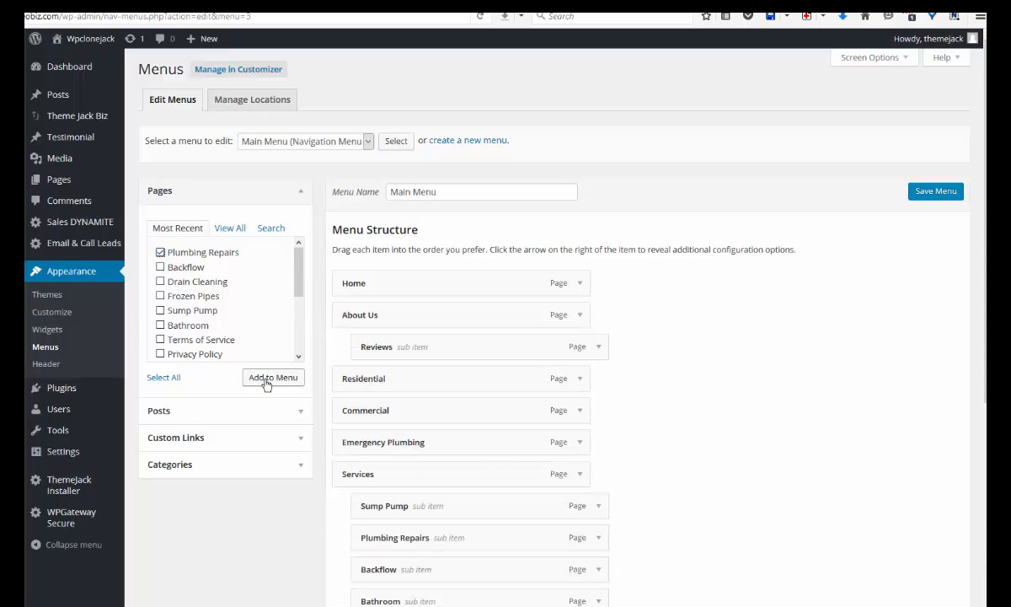
# Step: Move the Contact Us menu item under About Us as a sub item below Reviews, and save the Main Menu
pyautogui.scroll(-4, 718, 383)
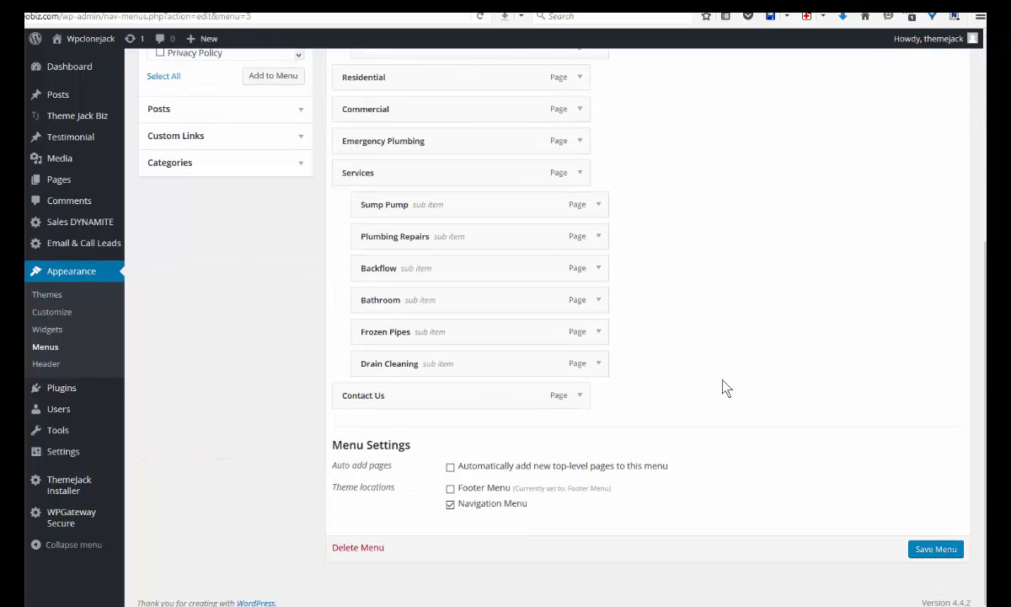
pyautogui.moveTo(368, 395); pyautogui.dragTo(371, 109)
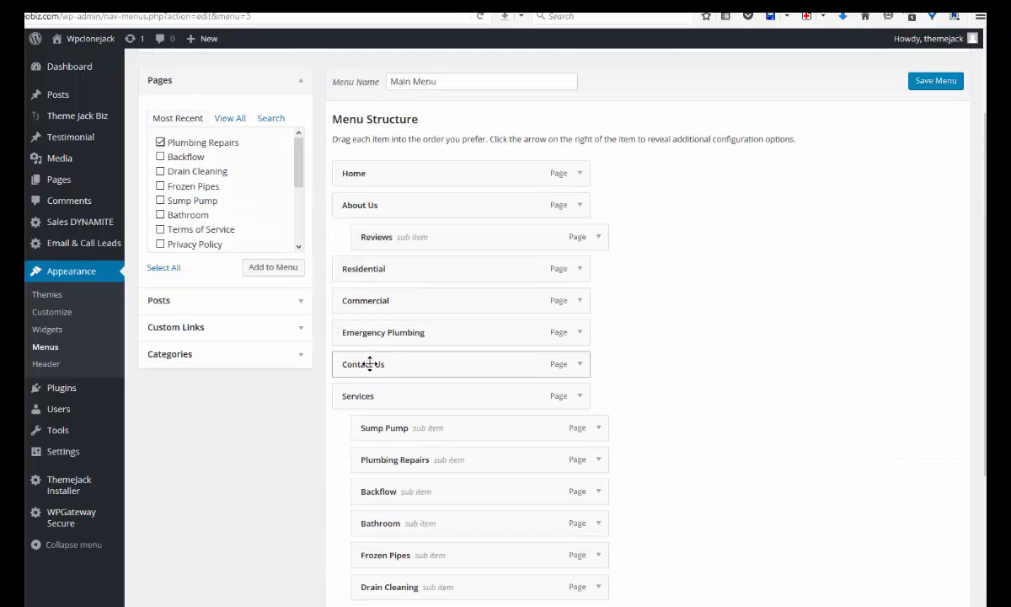
pyautogui.moveTo(387, 364); pyautogui.dragTo(375, 272)
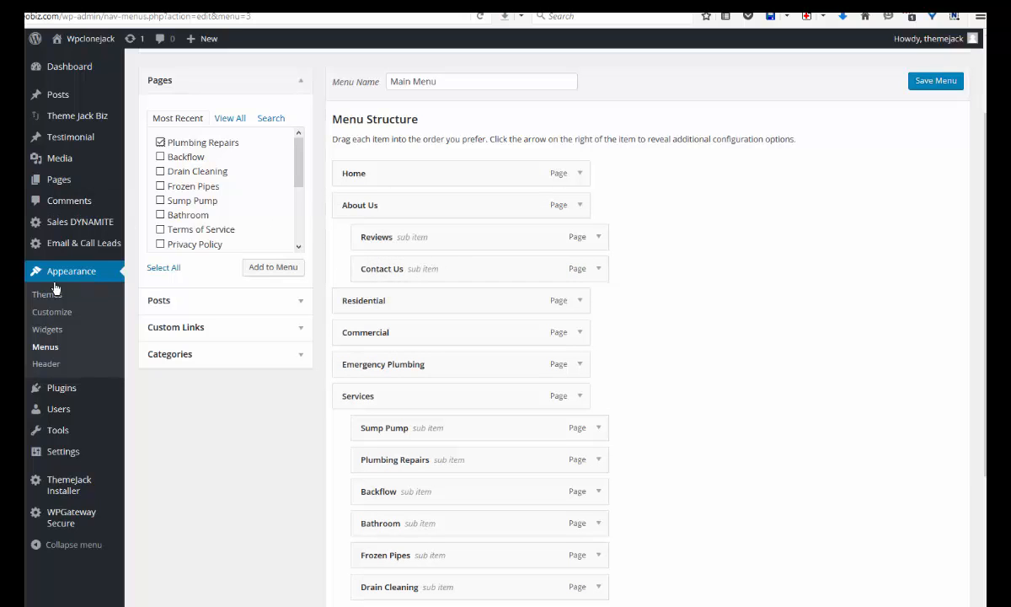
pyautogui.click(934, 84)
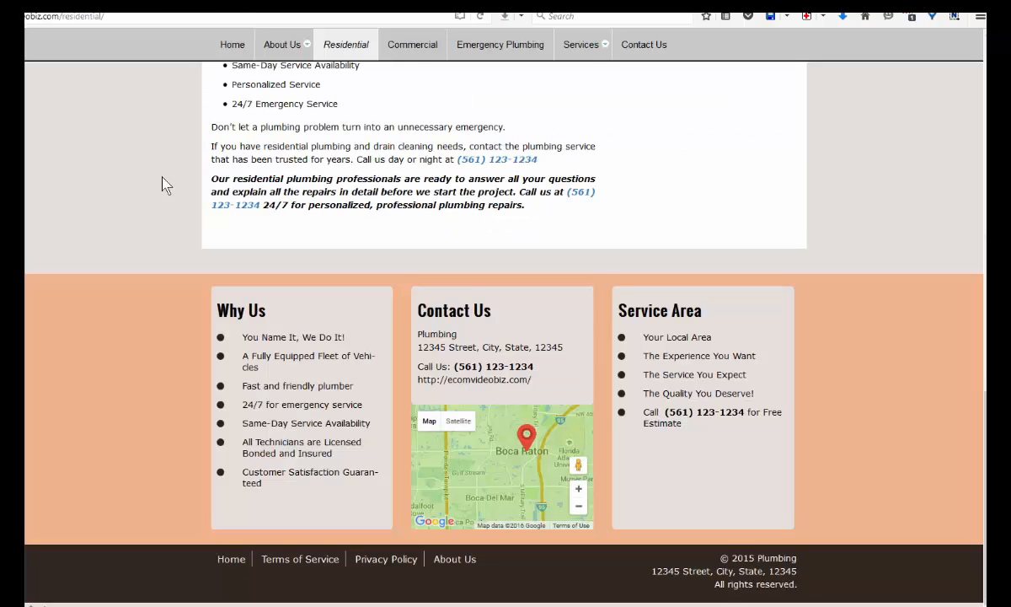
# Step: Open the live site's home page and check the navigation menu, including the About Us and Services submenus
pyautogui.scroll(15, 160, 185)
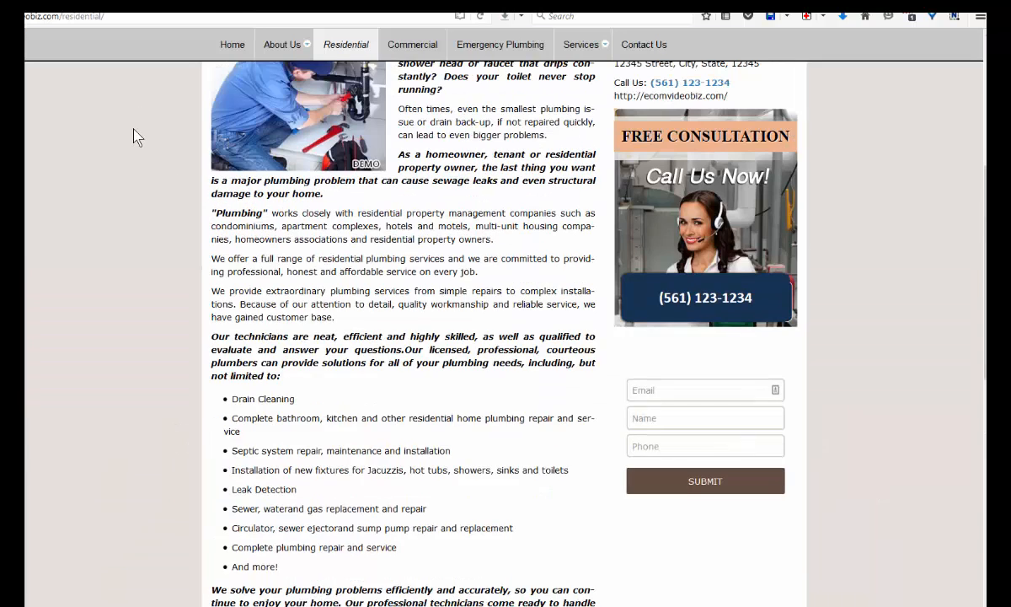
pyautogui.click(234, 257)
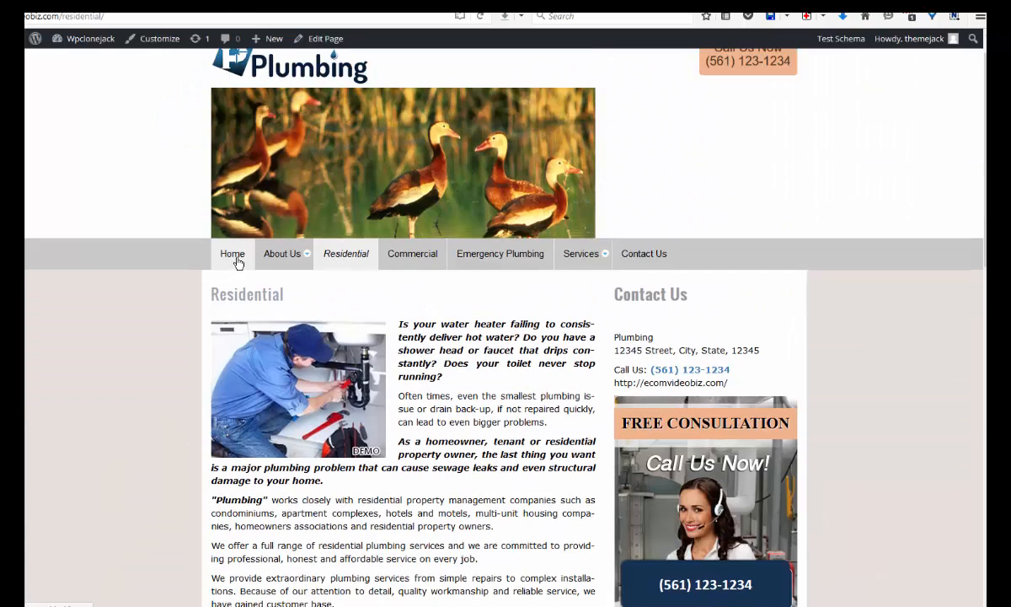
pyautogui.moveTo(291, 358)
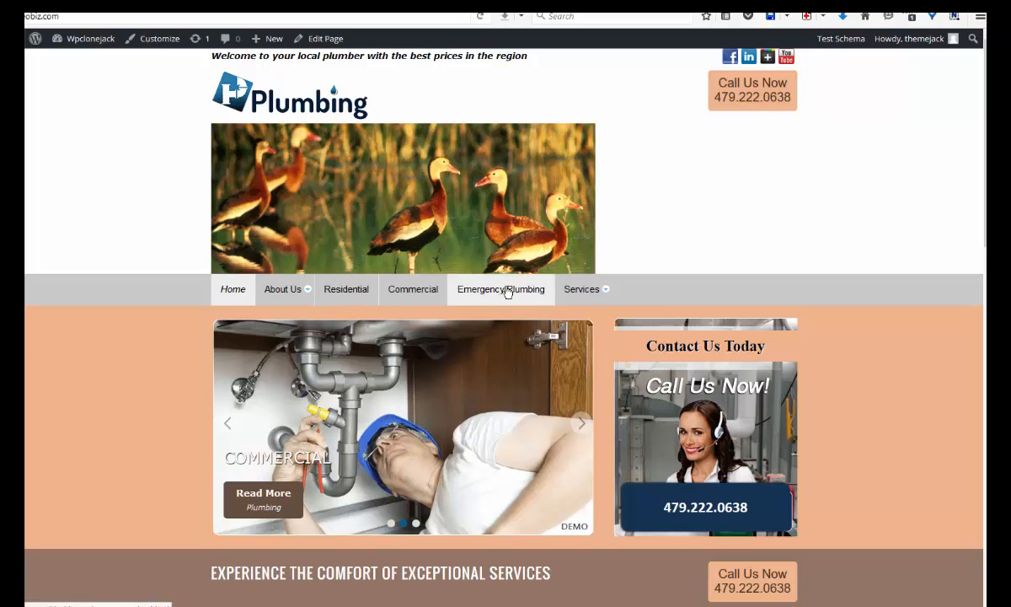
pyautogui.moveTo(588, 290)
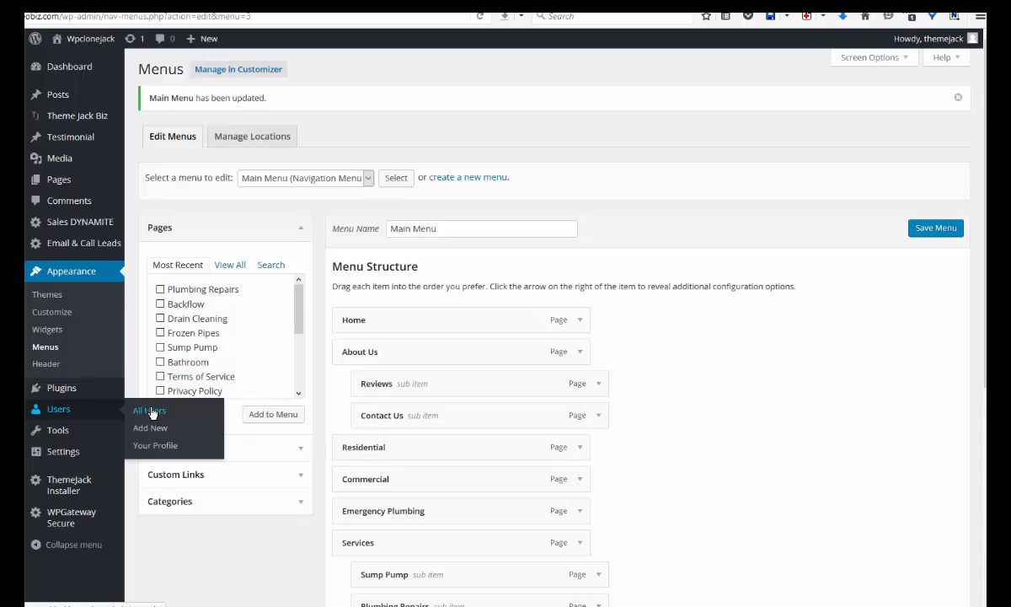
# Step: Create an additional WordPress user account with the Administrator role
pyautogui.click(150, 410)
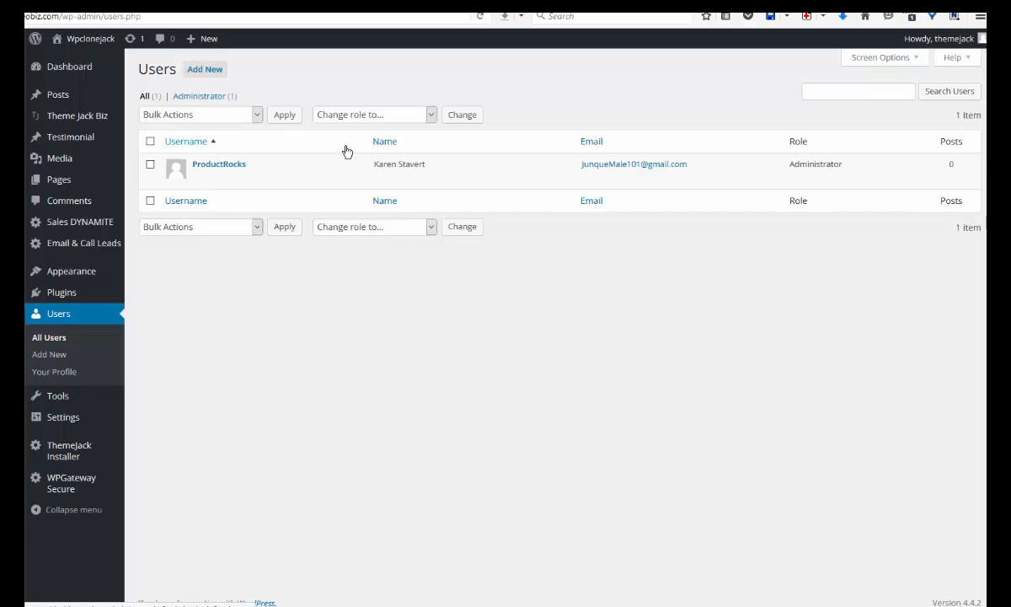
pyautogui.click(213, 74)
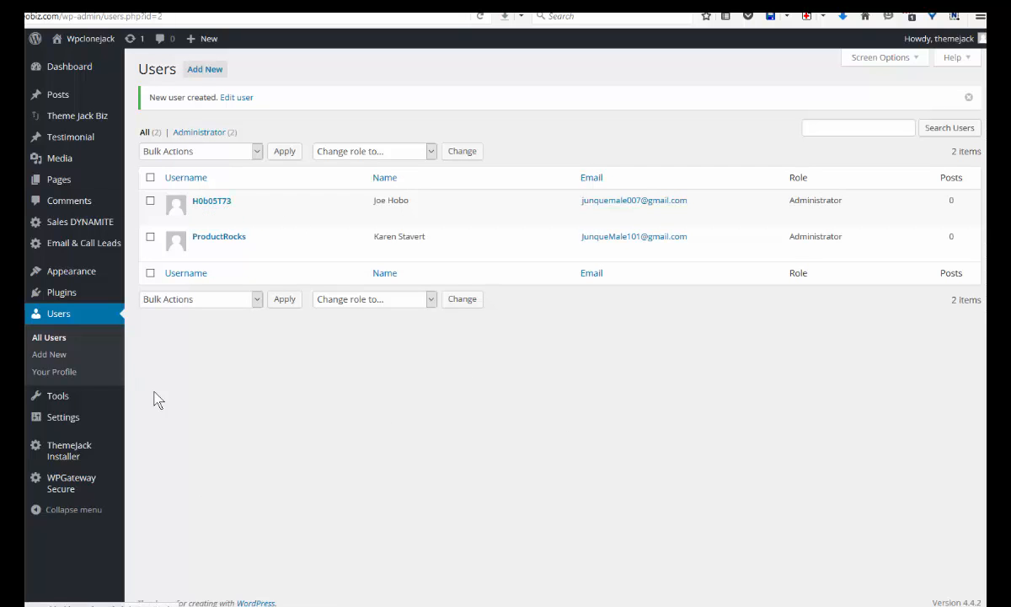
# Step: Open the Access Protection settings of the ThemeJack Installer and check which administrators have access
pyautogui.click(57, 451)
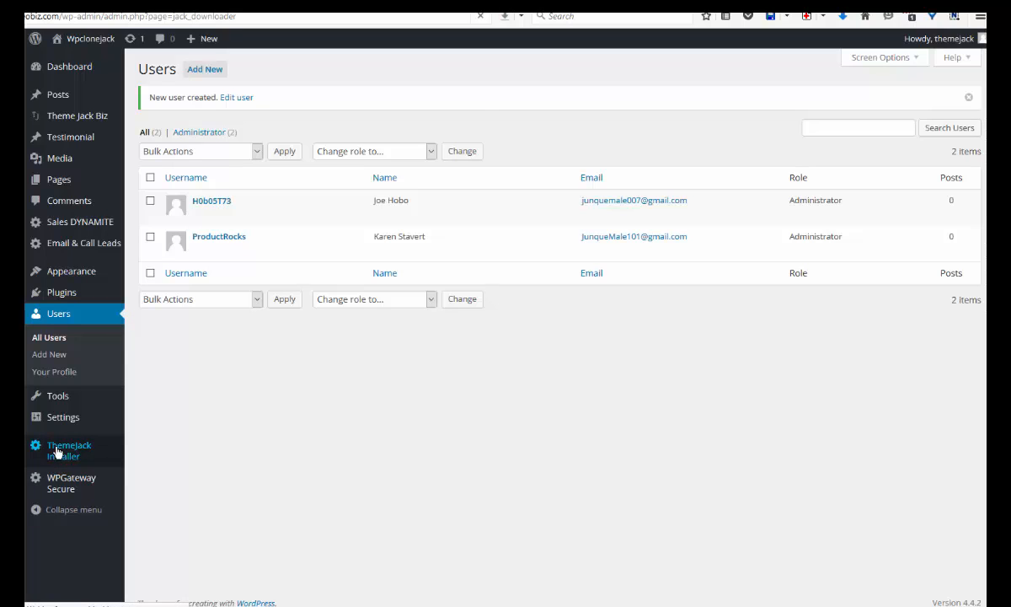
pyautogui.click(323, 80)
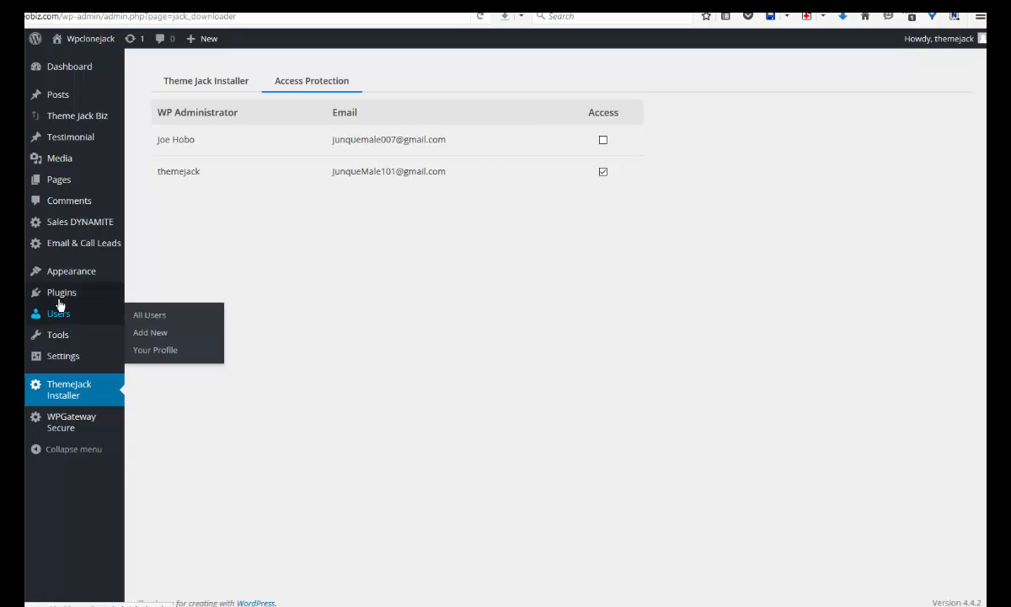
# Step: Deactivate the Theme Jack Installer plugin in the list of installed plugins
pyautogui.moveTo(59, 295)
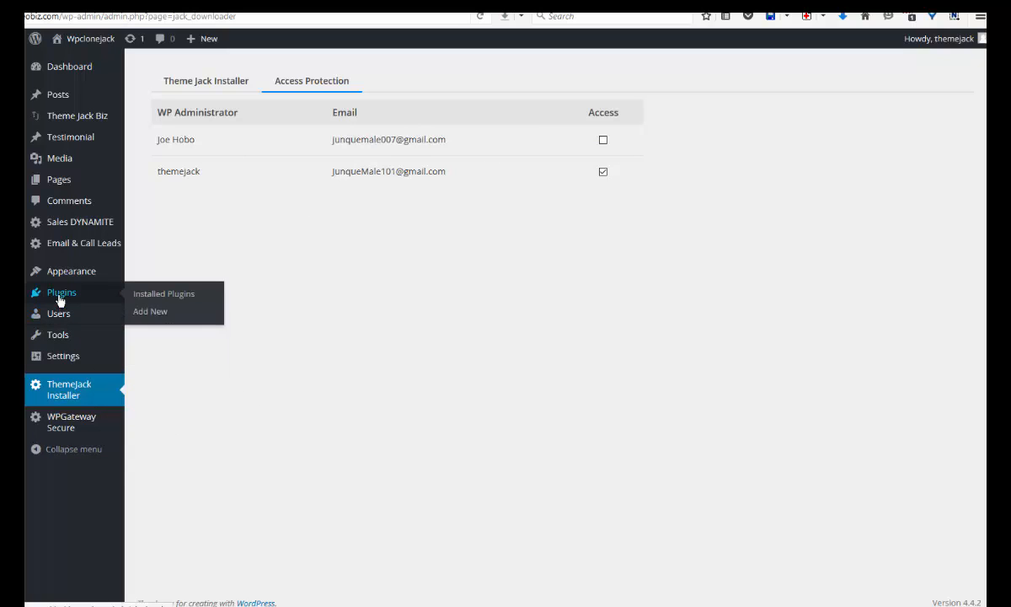
pyautogui.click(145, 295)
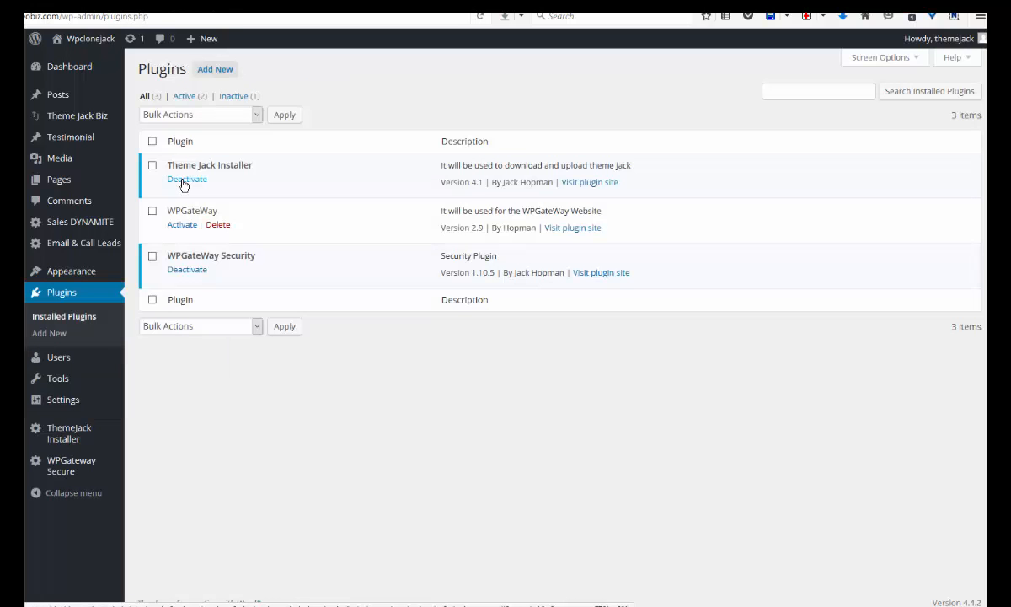
pyautogui.click(194, 180)
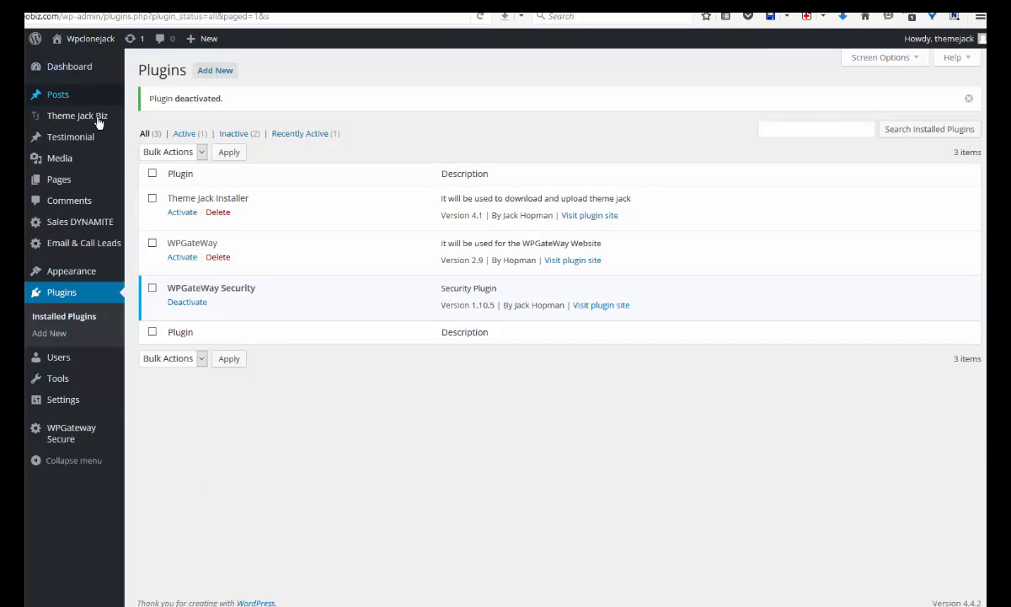
pyautogui.moveTo(89, 118)
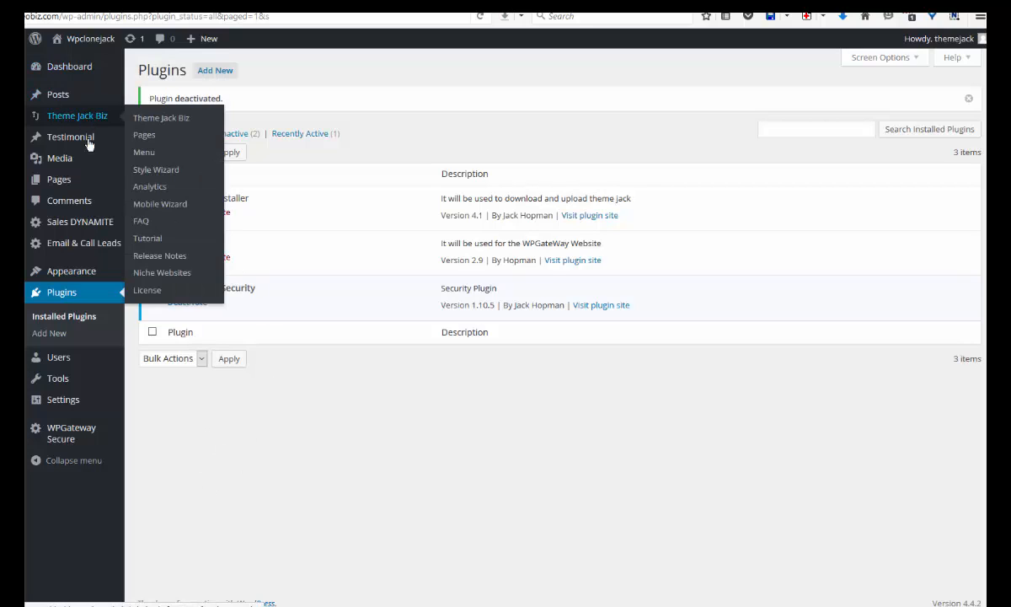